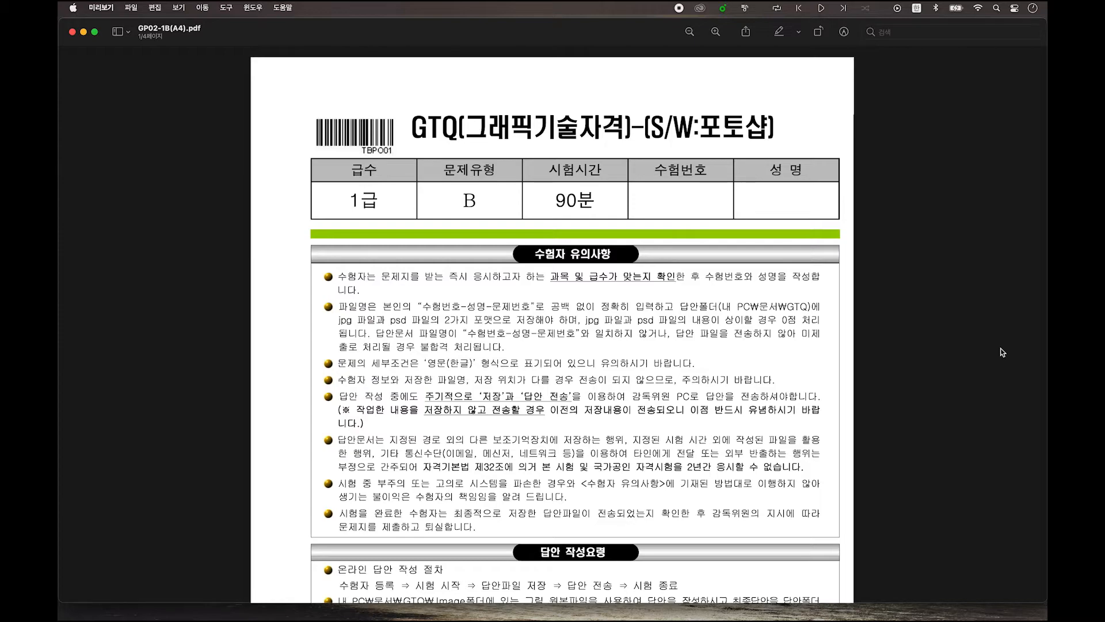
Scroll through the GTQ exam PDF from the title page to problem 4's output image
scroll(986, 343, down, 10)
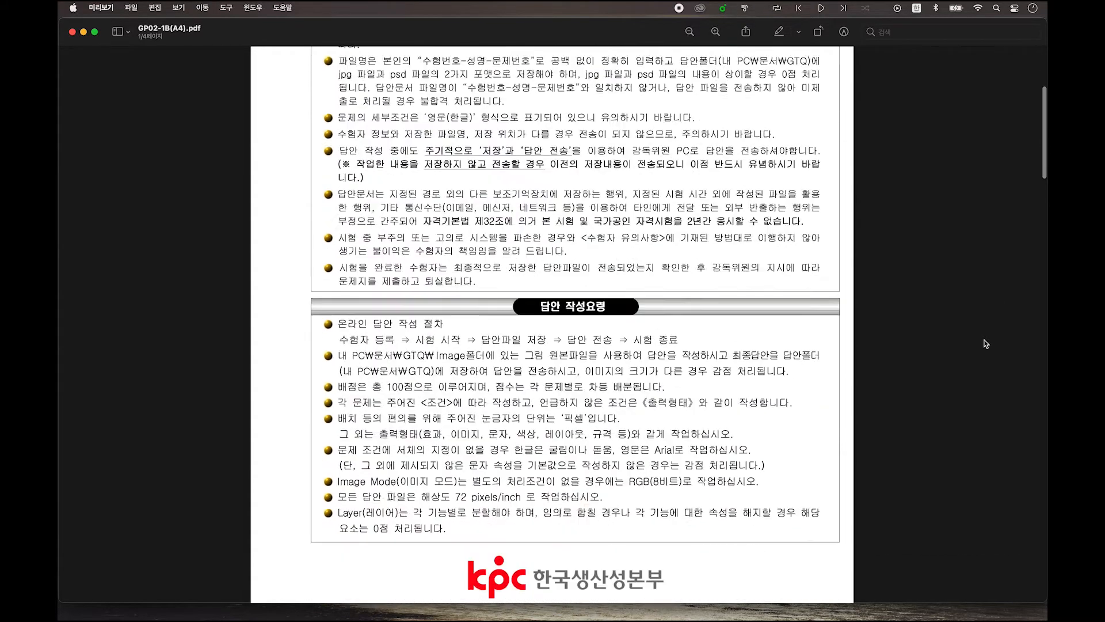
scroll(986, 344, down, 9)
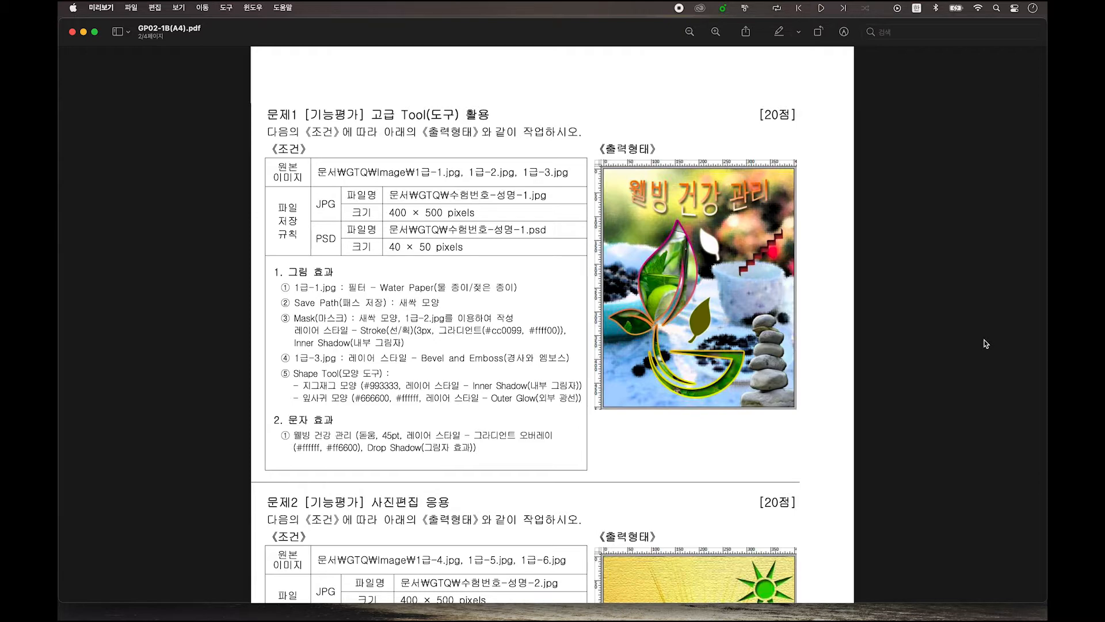
scroll(973, 346, down, 5)
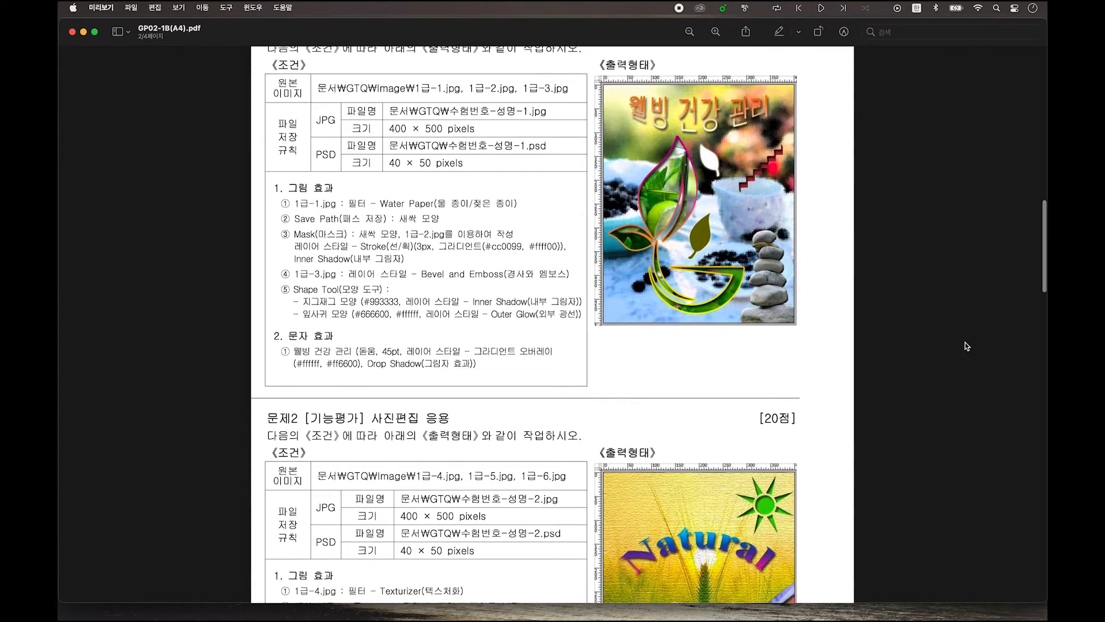
scroll(969, 347, down, 1)
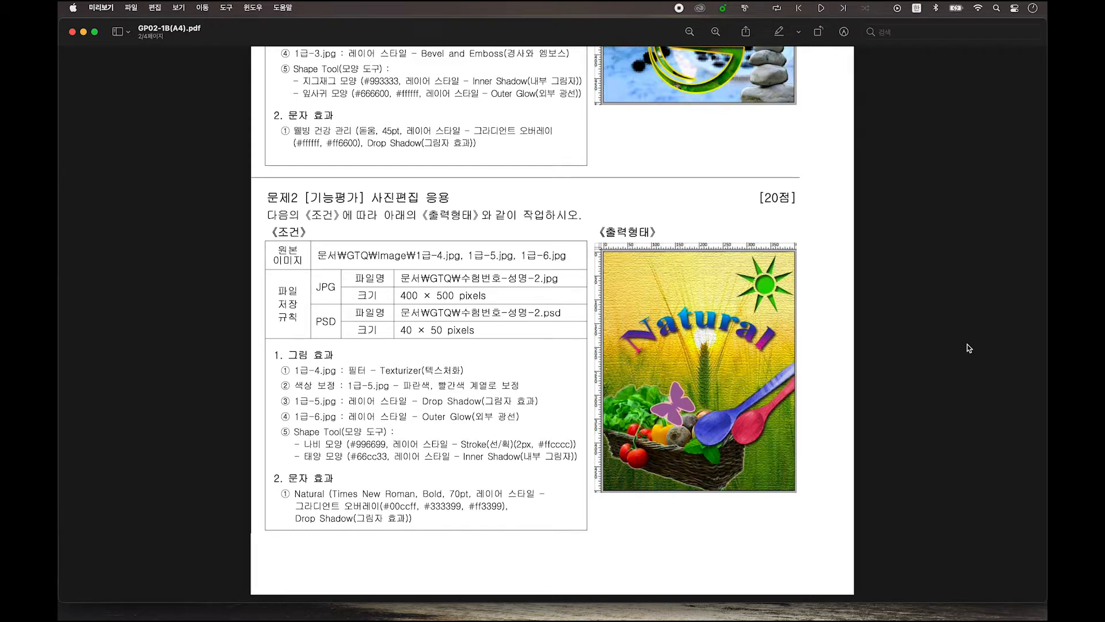
scroll(970, 355, down, 10)
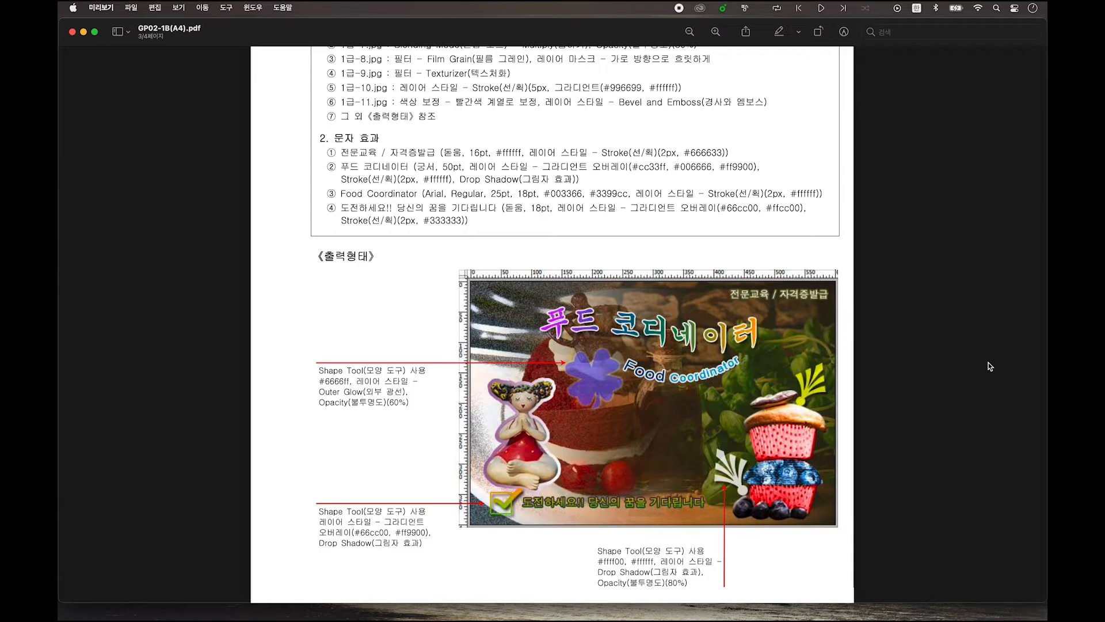
scroll(989, 366, down, 10)
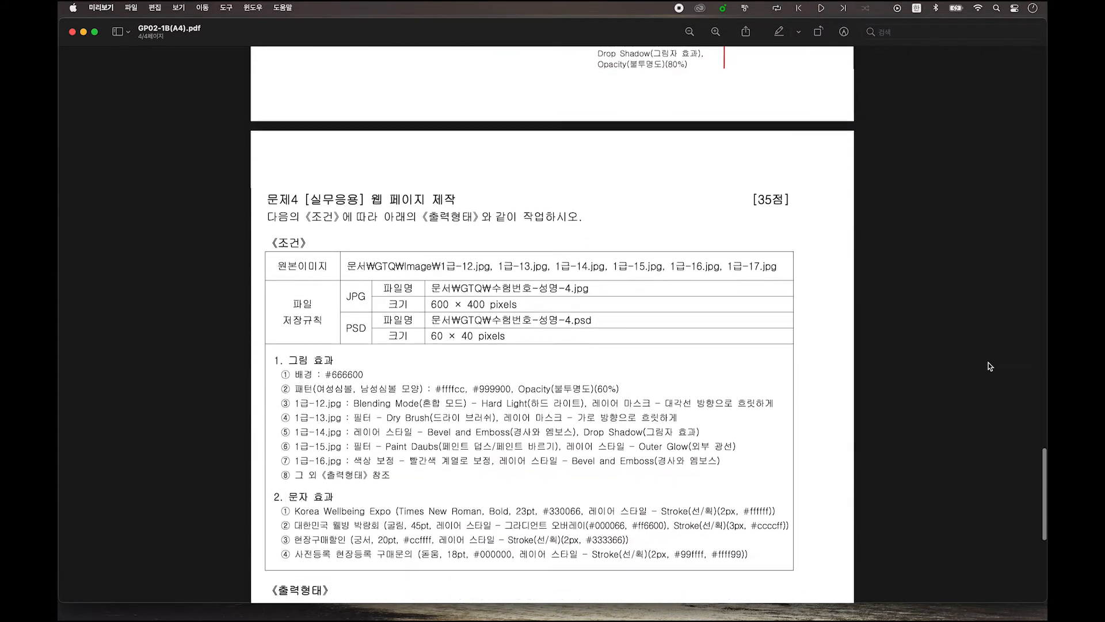
scroll(989, 366, down, 5)
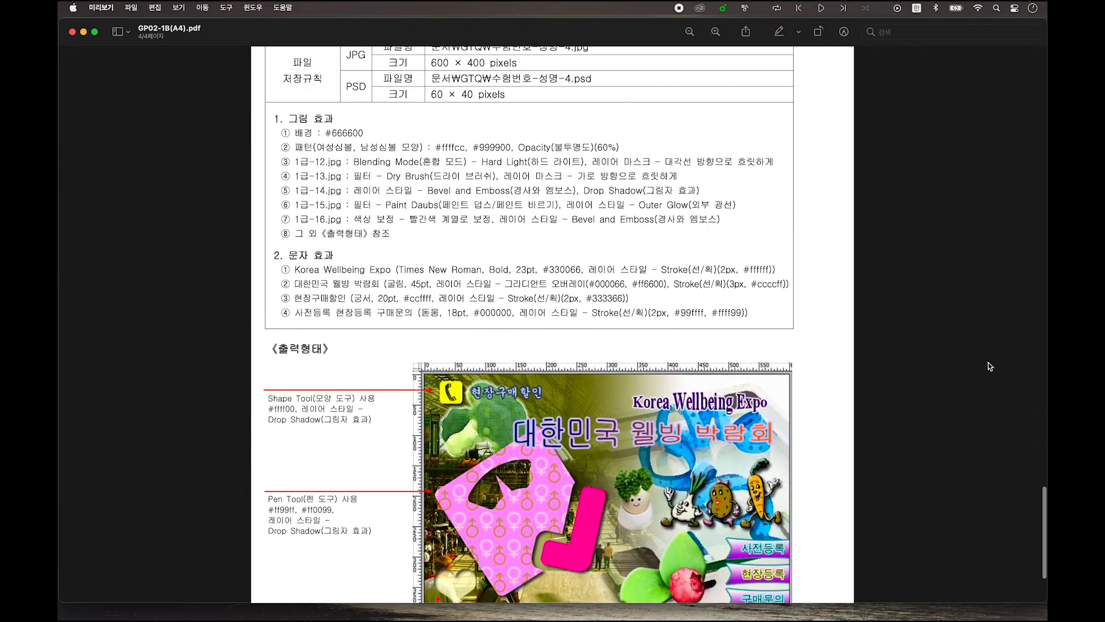
scroll(989, 366, down, 2)
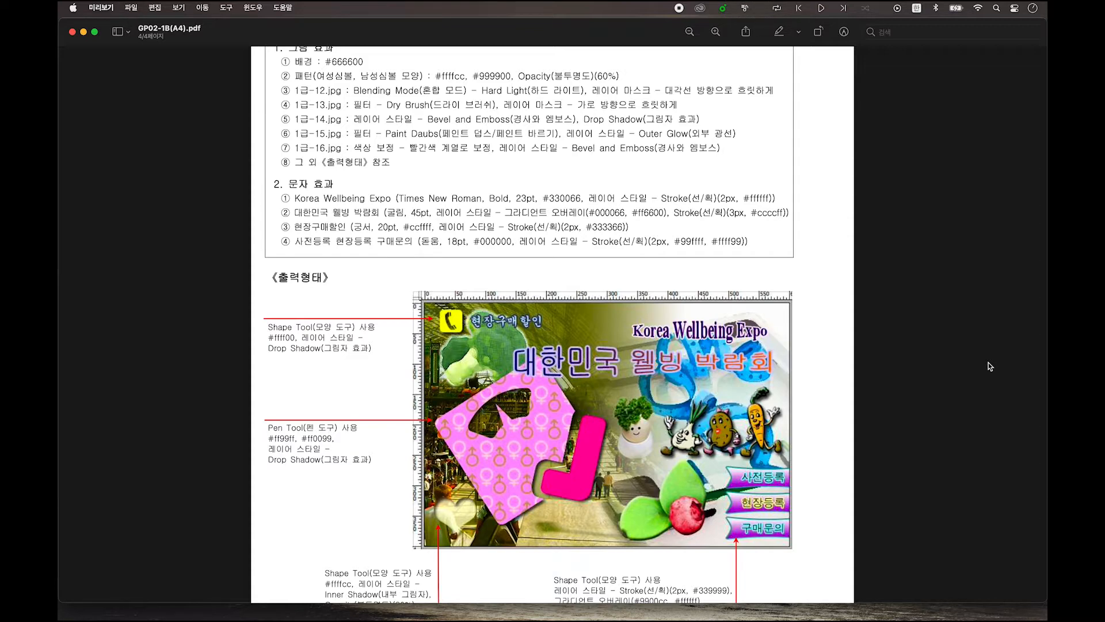
scroll(990, 366, down, 3)
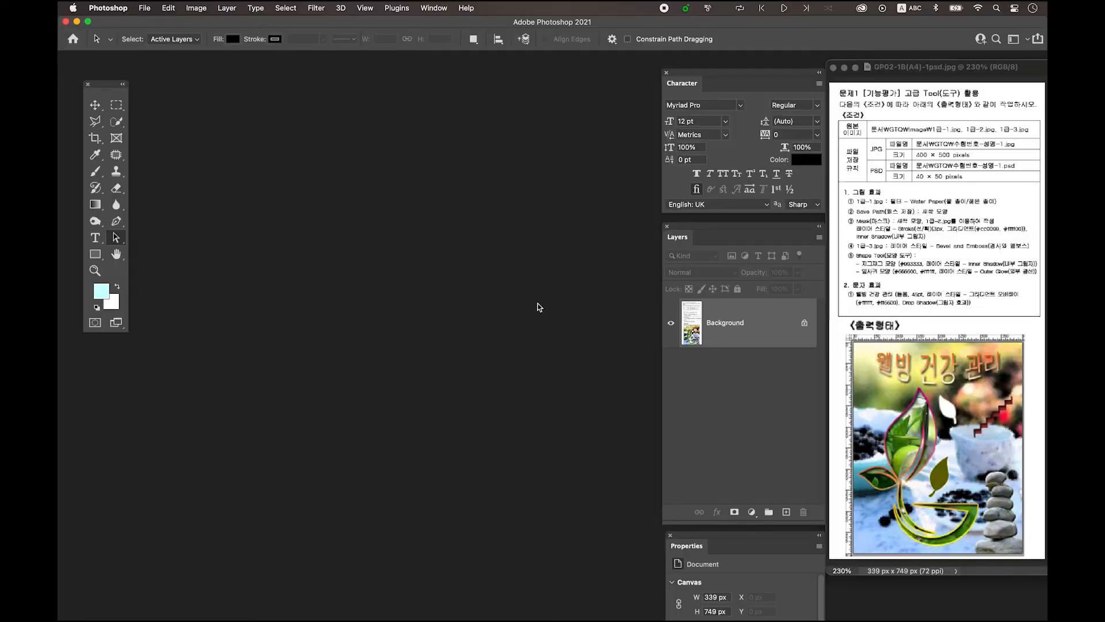
Create a 400 × 500 px, 72 ppi, RGB 8-bit document, then zoom in and enlarge its window
key(ctrl+n)
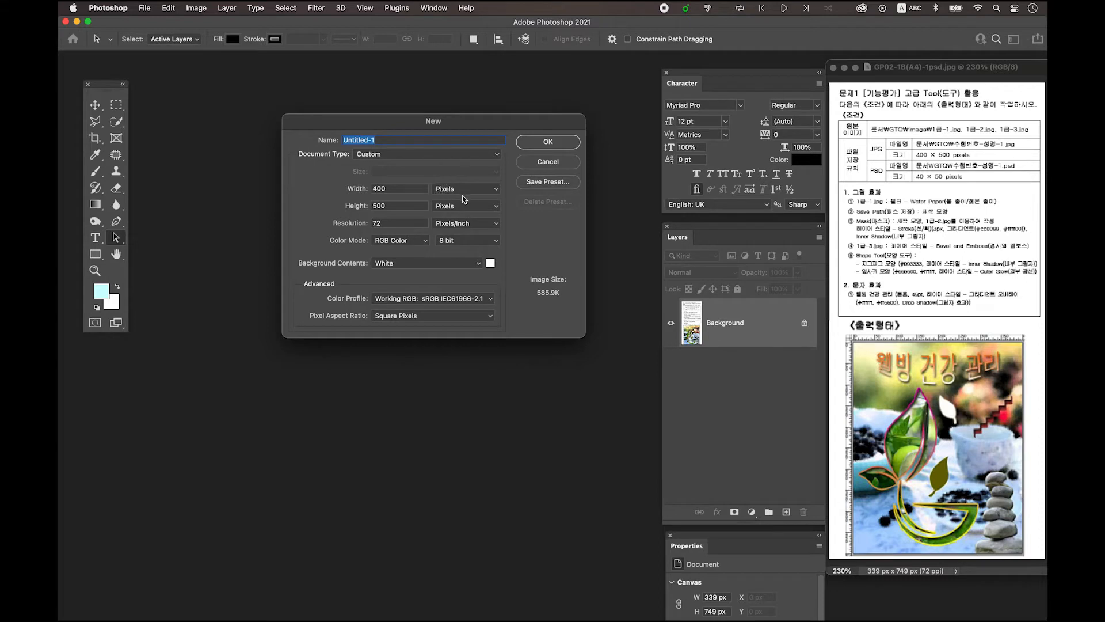
click(415, 190)
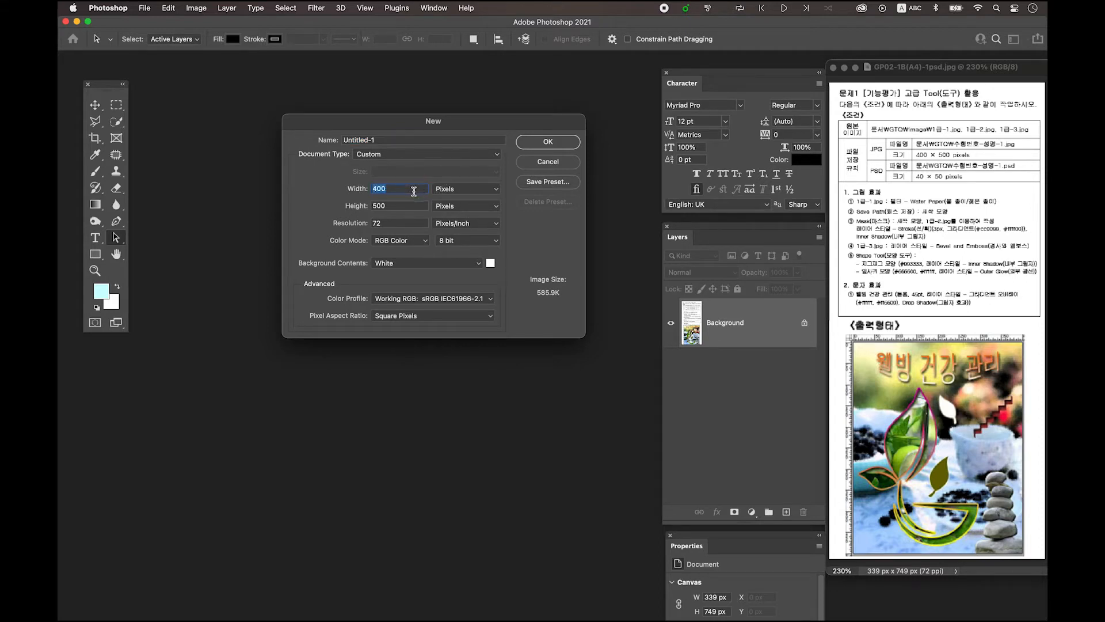
click(393, 206)
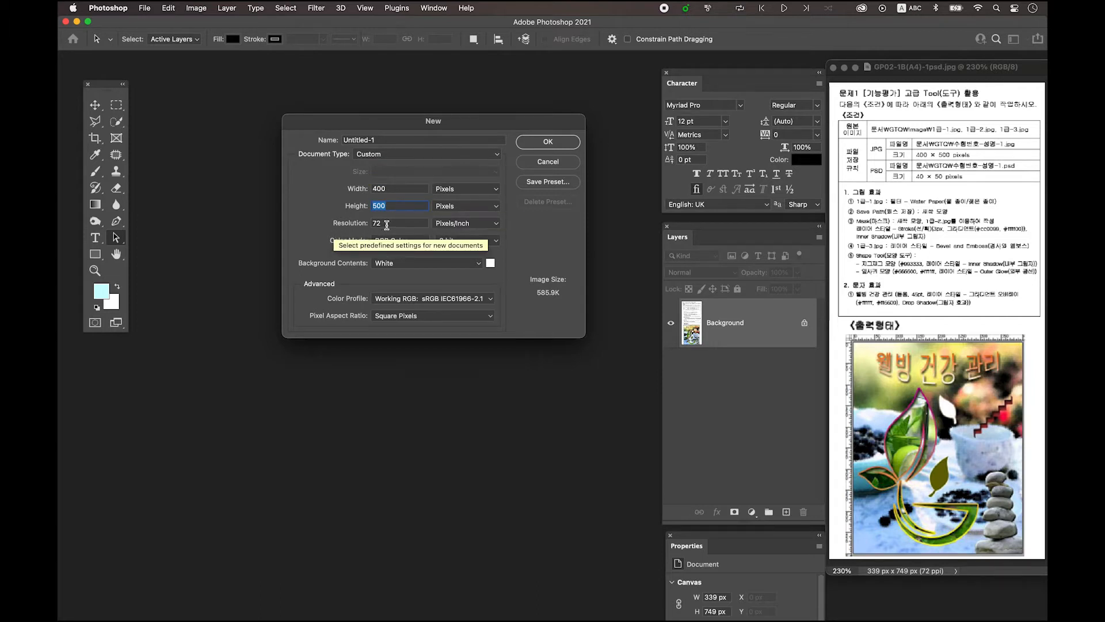
click(387, 225)
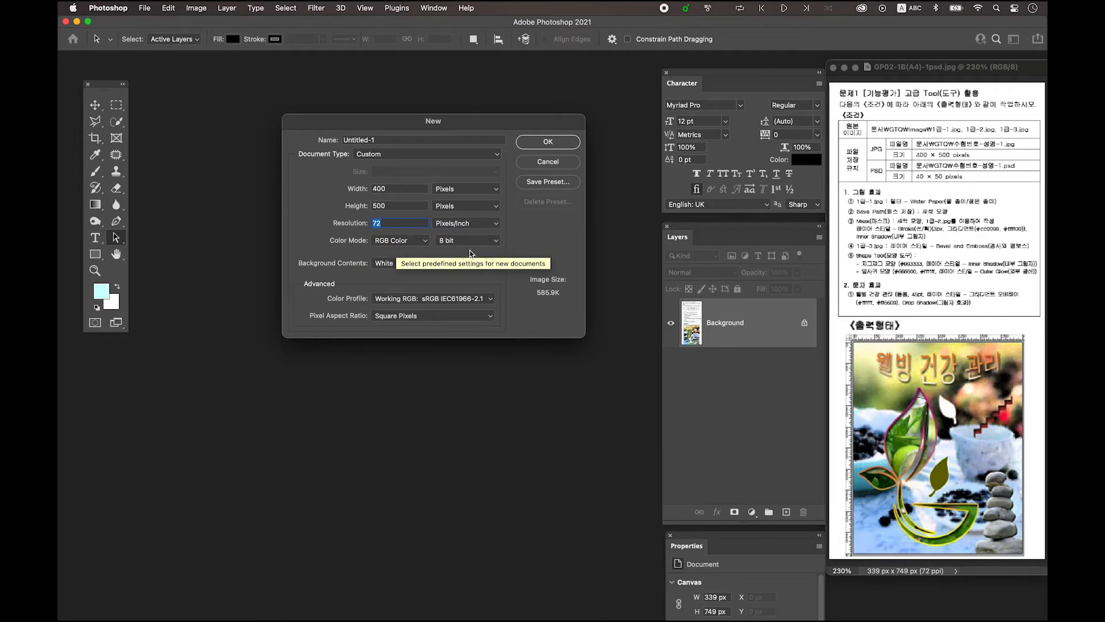
click(542, 143)
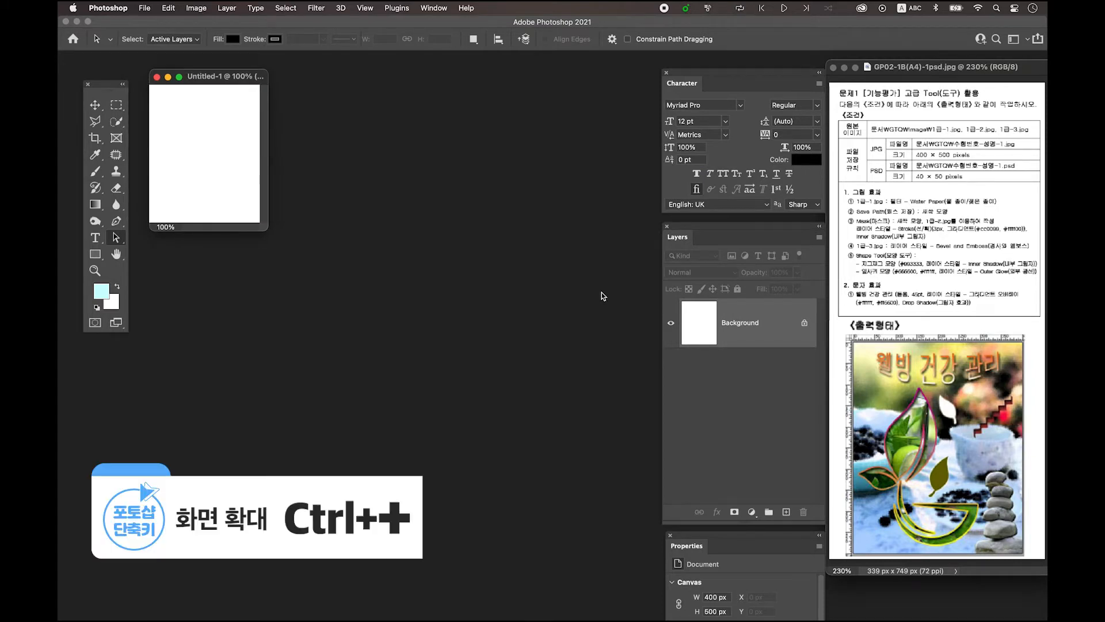
key(super+plus)
key(super+plus)
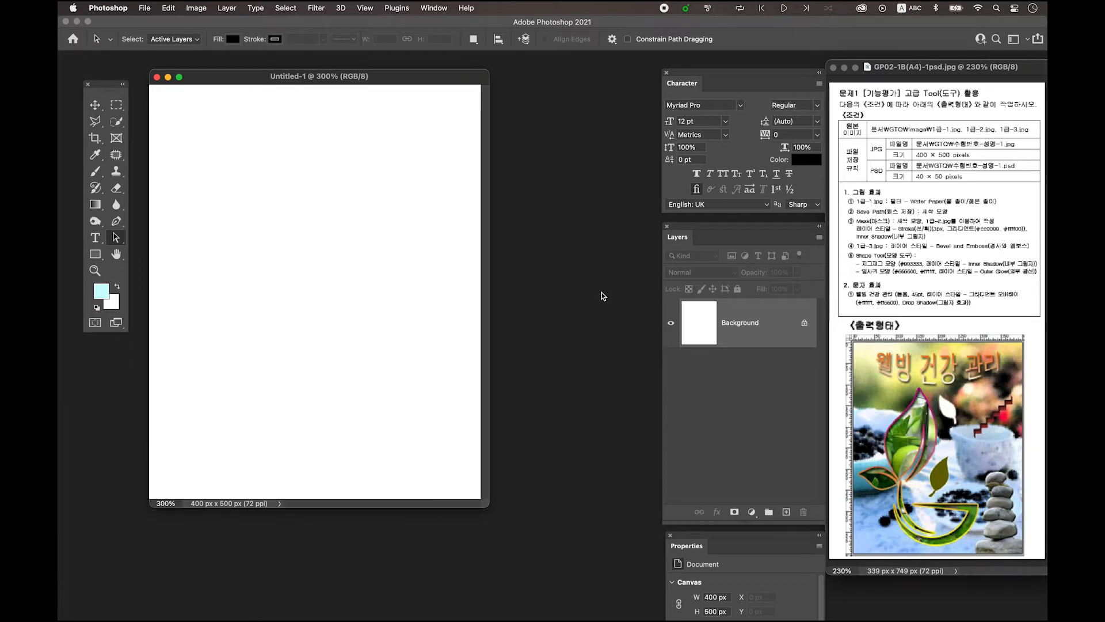
drag(482, 502, 534, 527)
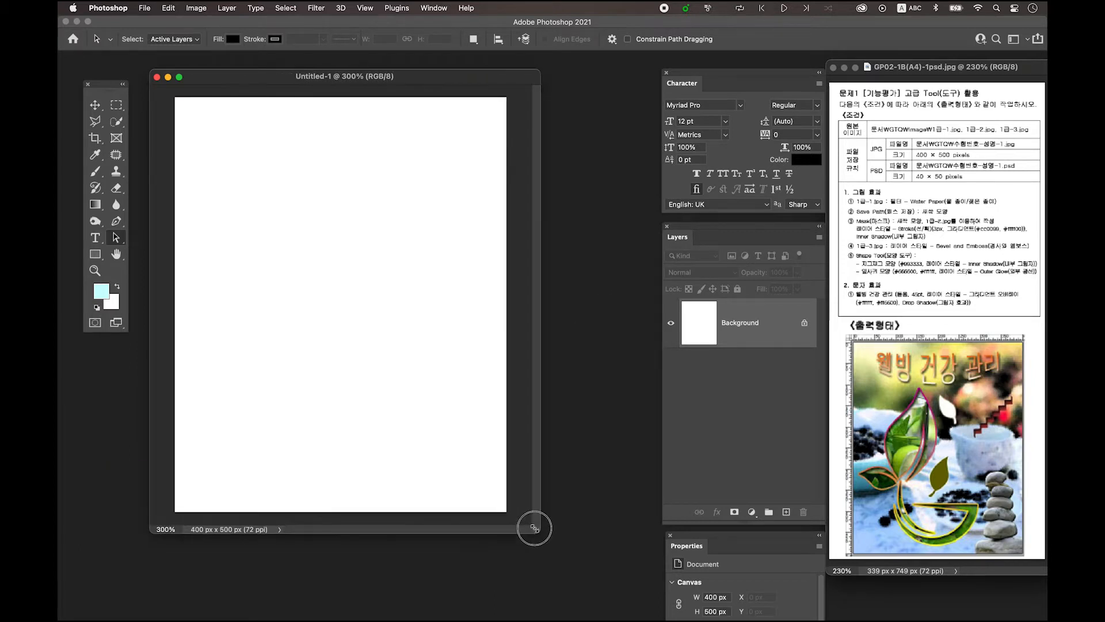
drag(373, 81, 395, 83)
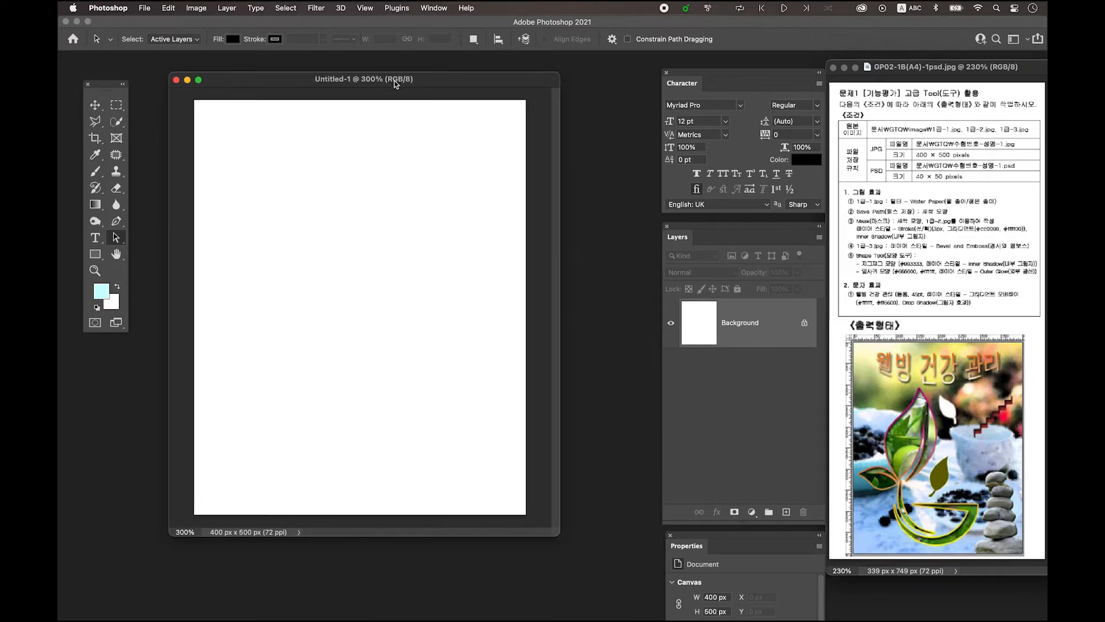
Save the document on the computer as a PSD named with the candidate number, candidate name and '-1'
click(144, 8)
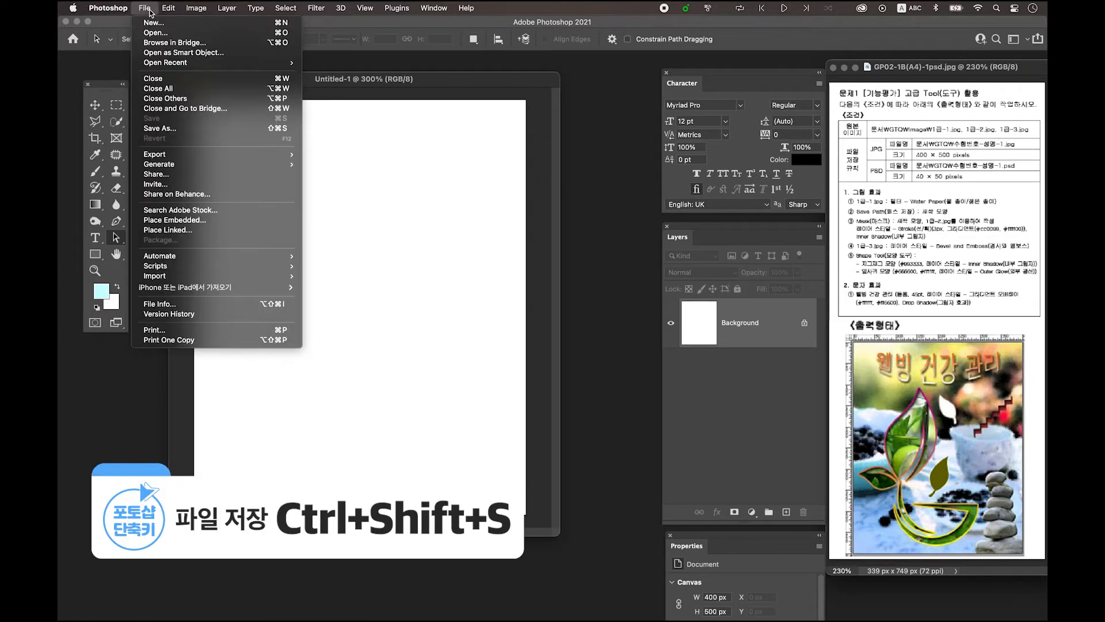
click(179, 131)
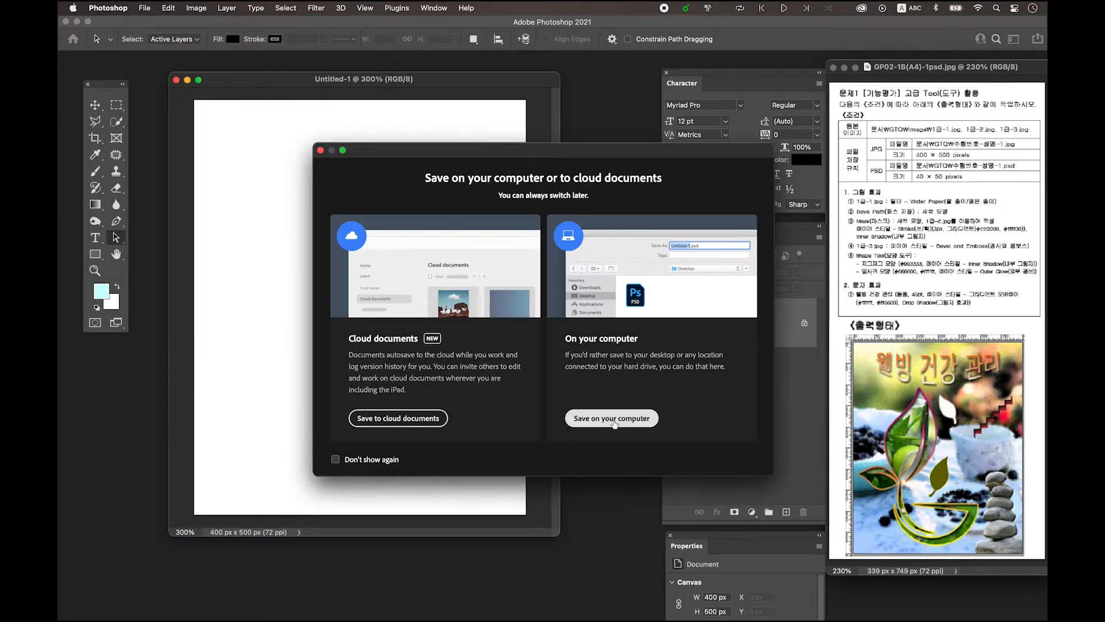
click(643, 424)
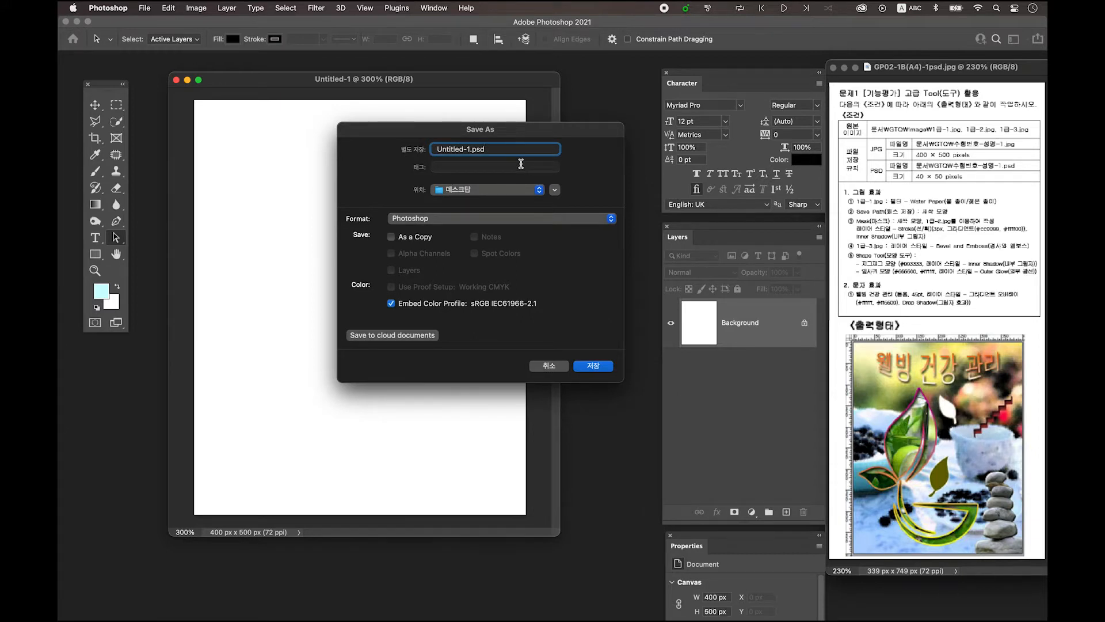
drag(471, 151, 408, 154)
text(12345-)
key(ctrl+space)
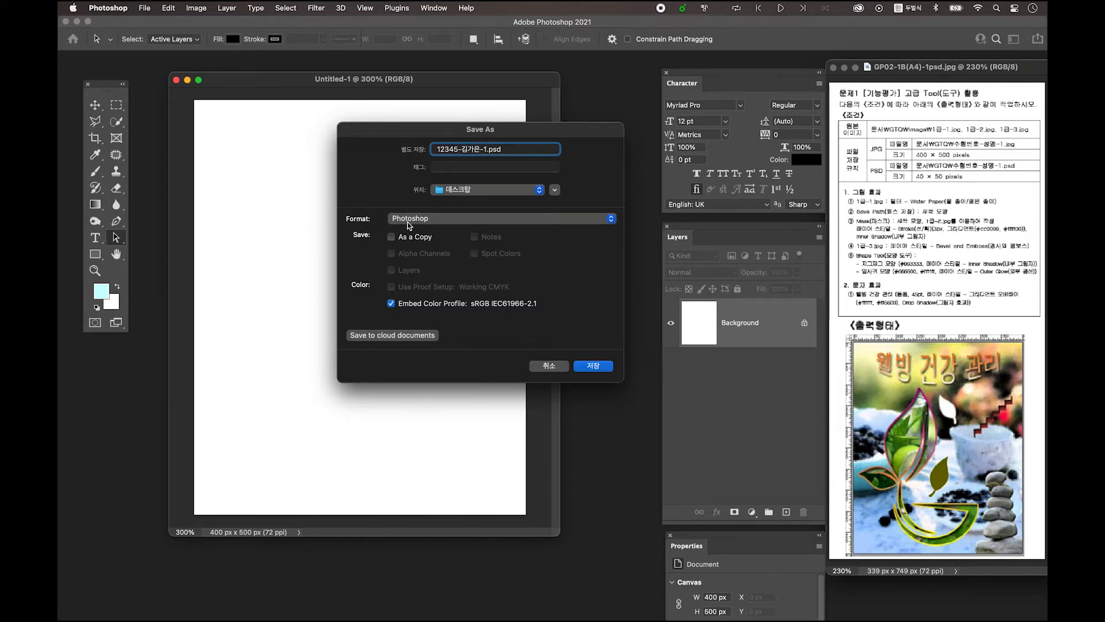
click(594, 367)
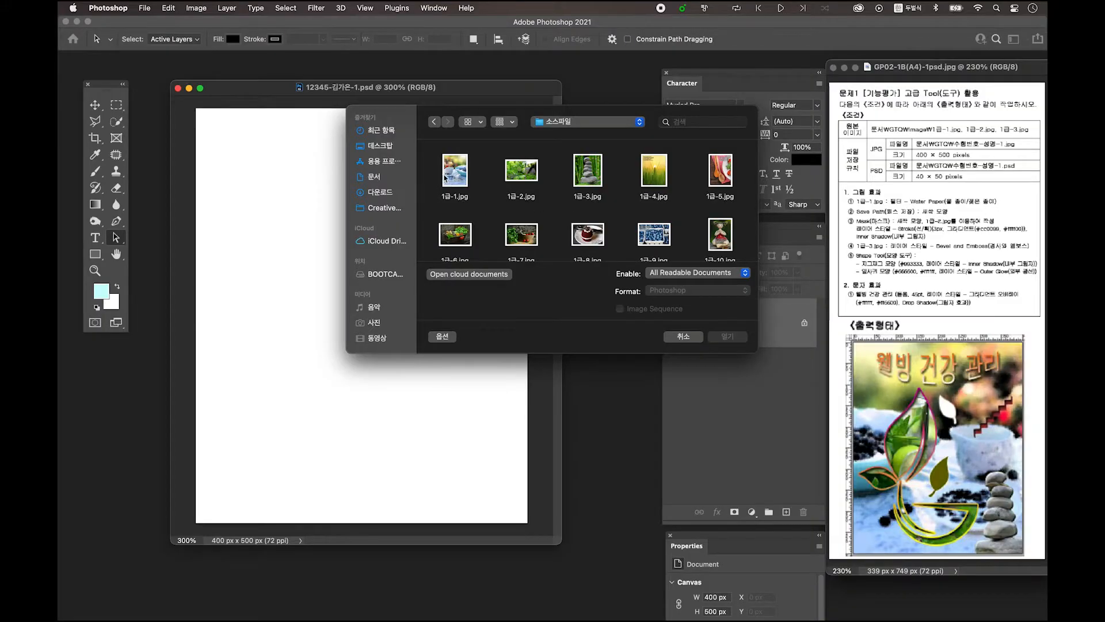
Open 1급-1.jpg and apply Water Paper from the Filter Gallery
click(455, 178)
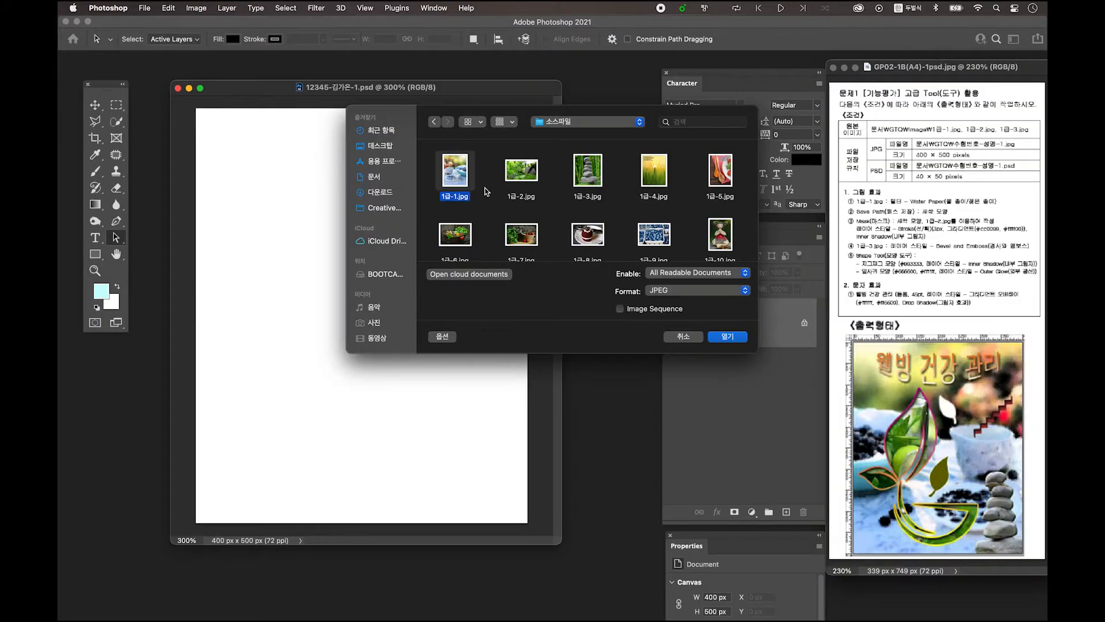
click(732, 336)
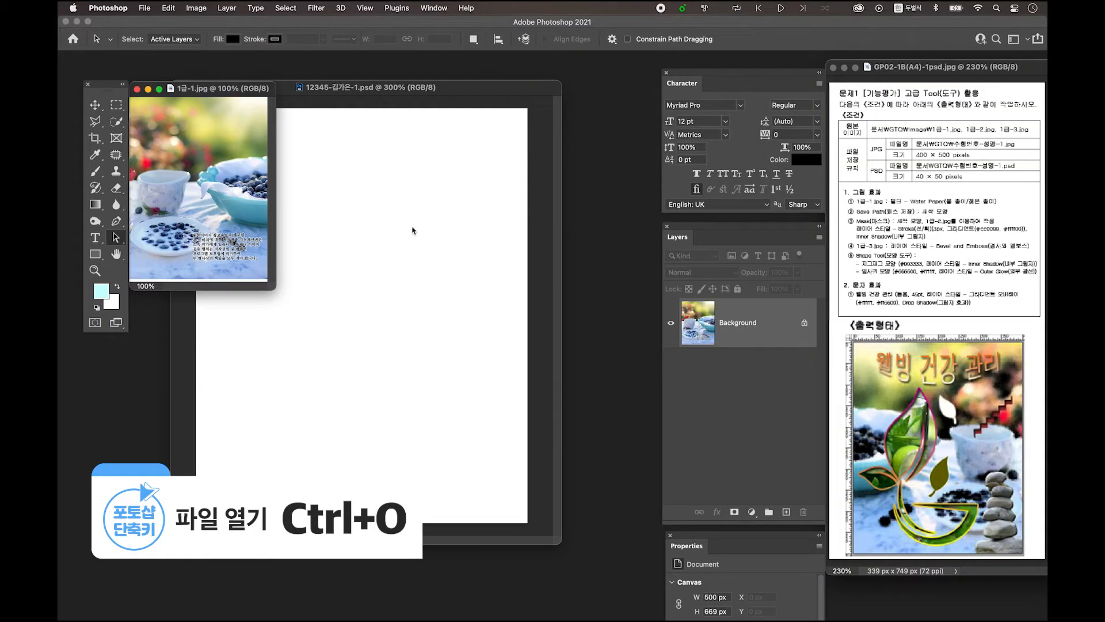
click(316, 8)
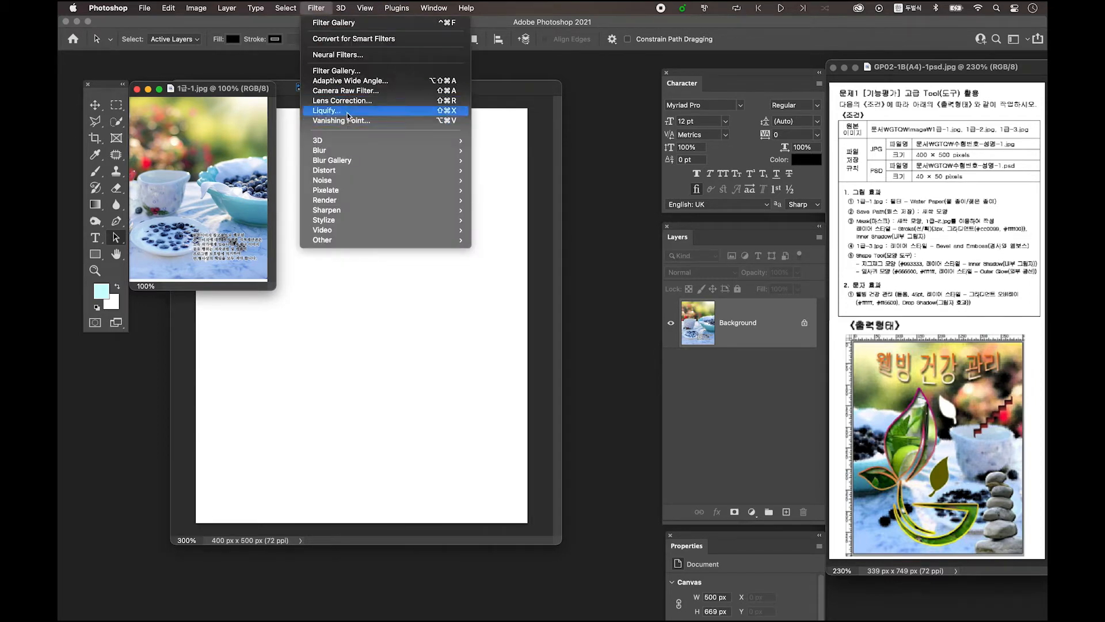
click(351, 72)
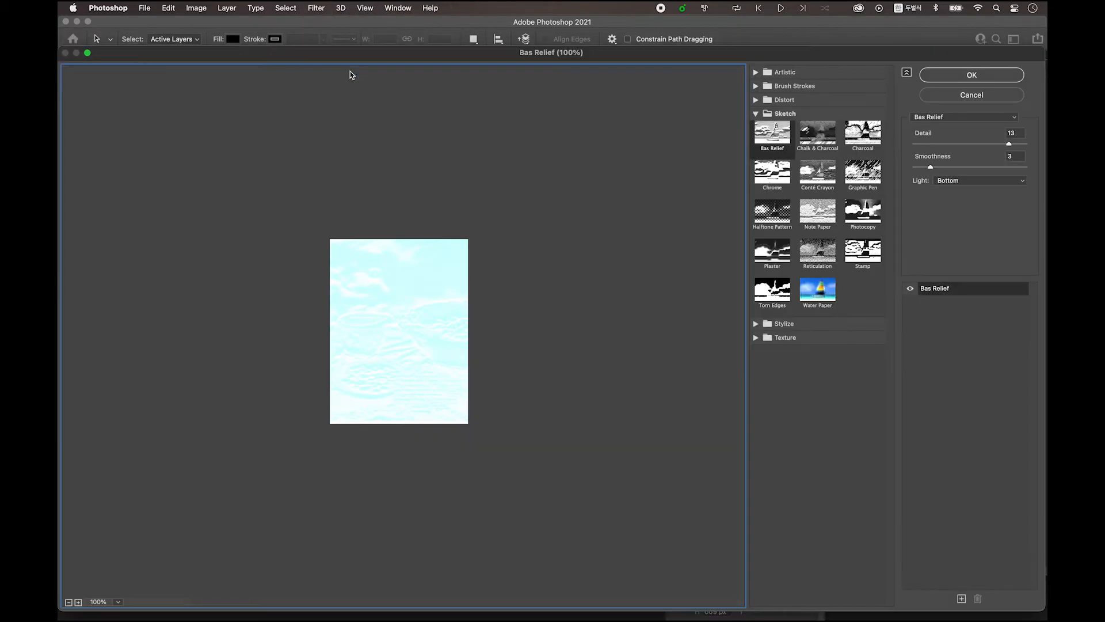
click(781, 133)
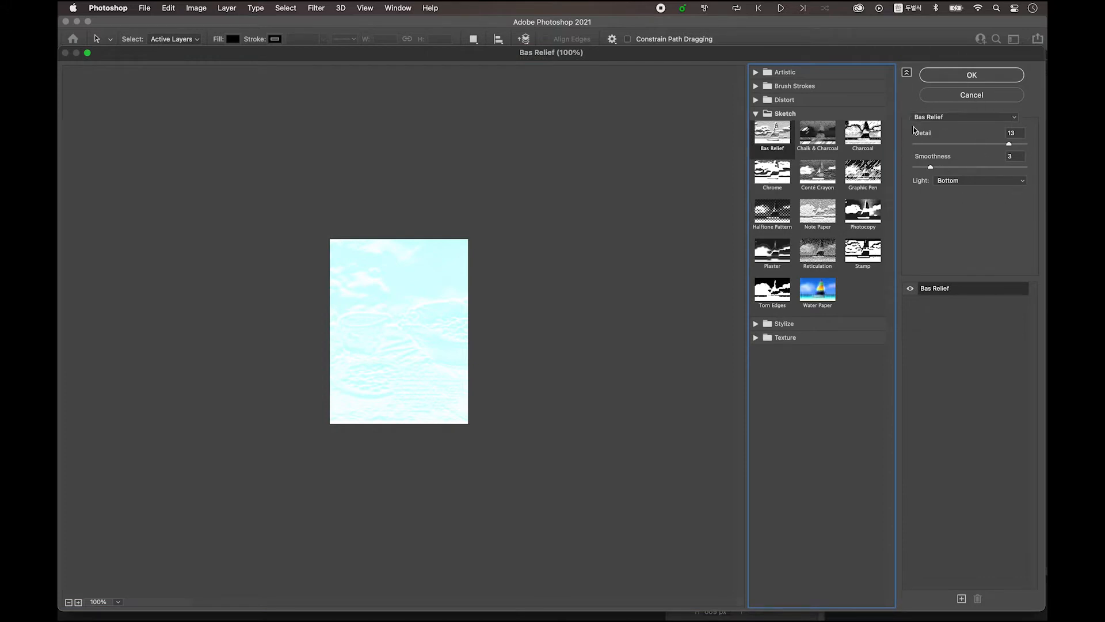
click(960, 122)
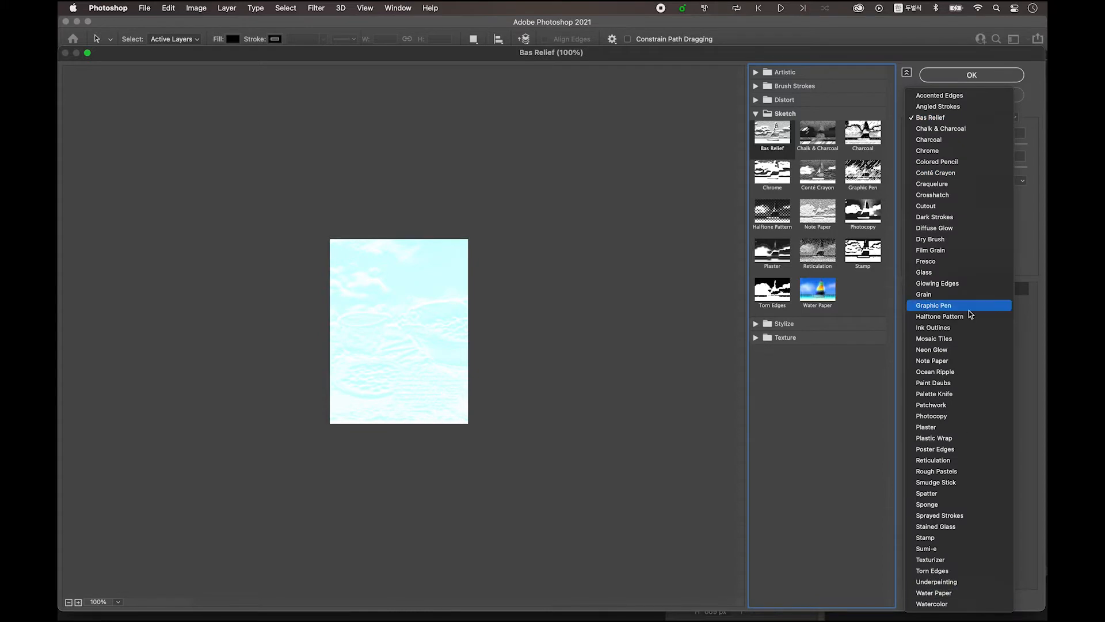
click(990, 599)
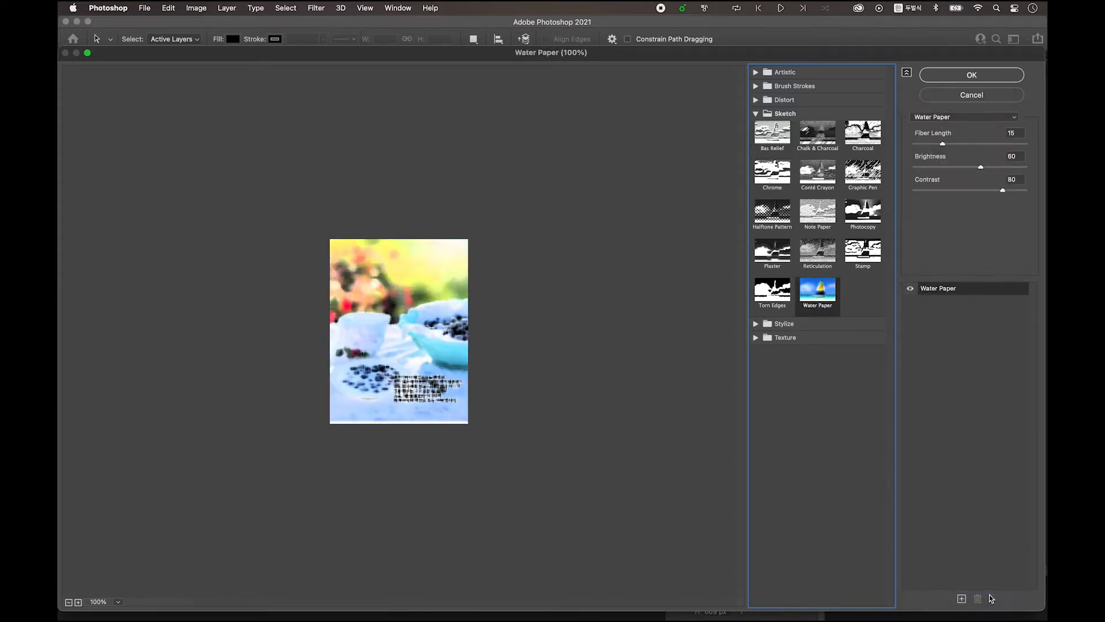
click(955, 77)
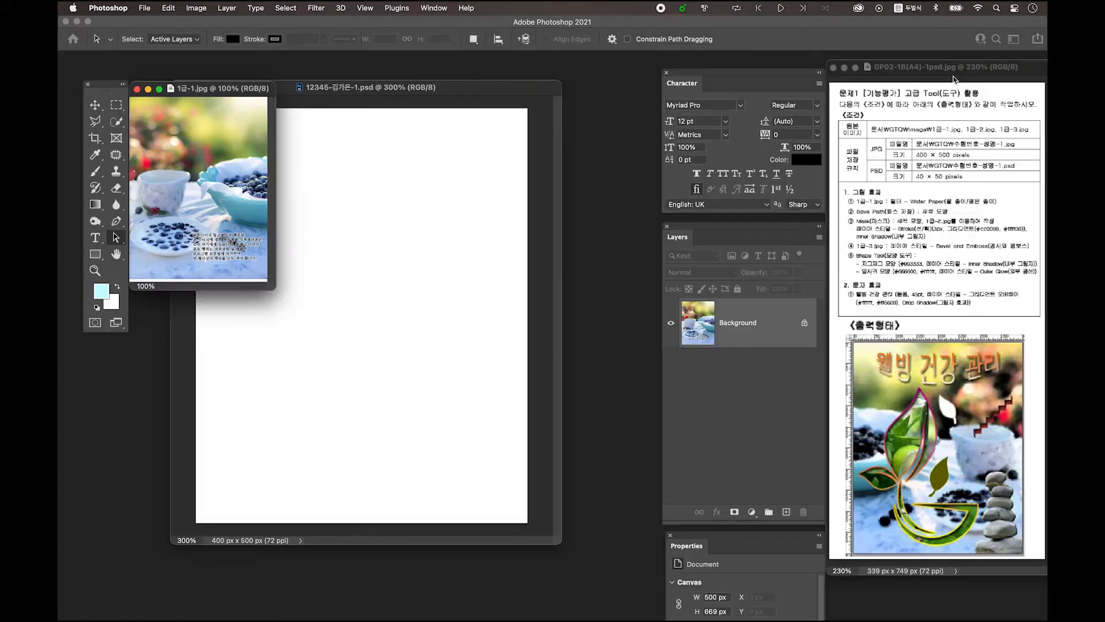
Drag the filtered photo into the PSD, scale it to about 80% and flip it horizontally
click(96, 105)
drag(236, 199, 403, 313)
key(ctrl+t)
drag(533, 311, 443, 312)
drag(325, 313, 444, 324)
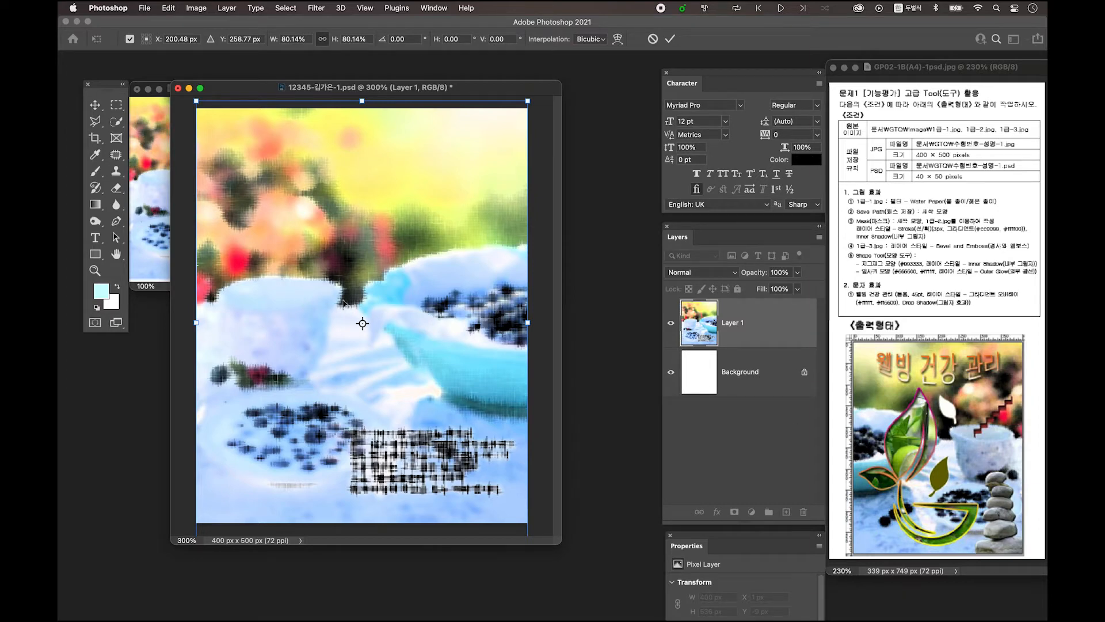
right_click(377, 270)
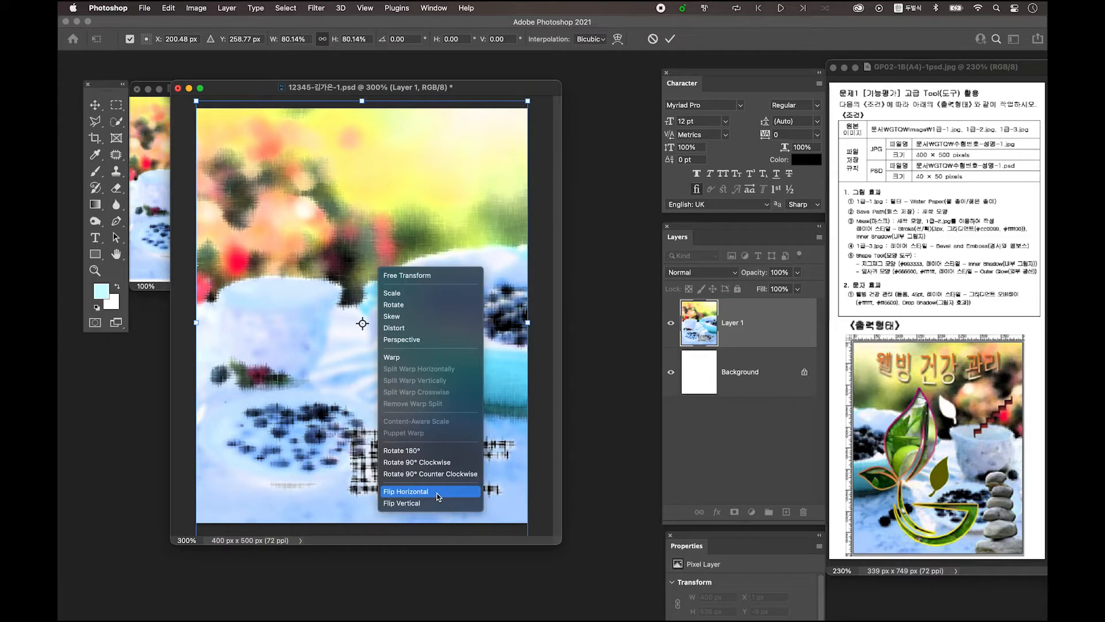
click(437, 493)
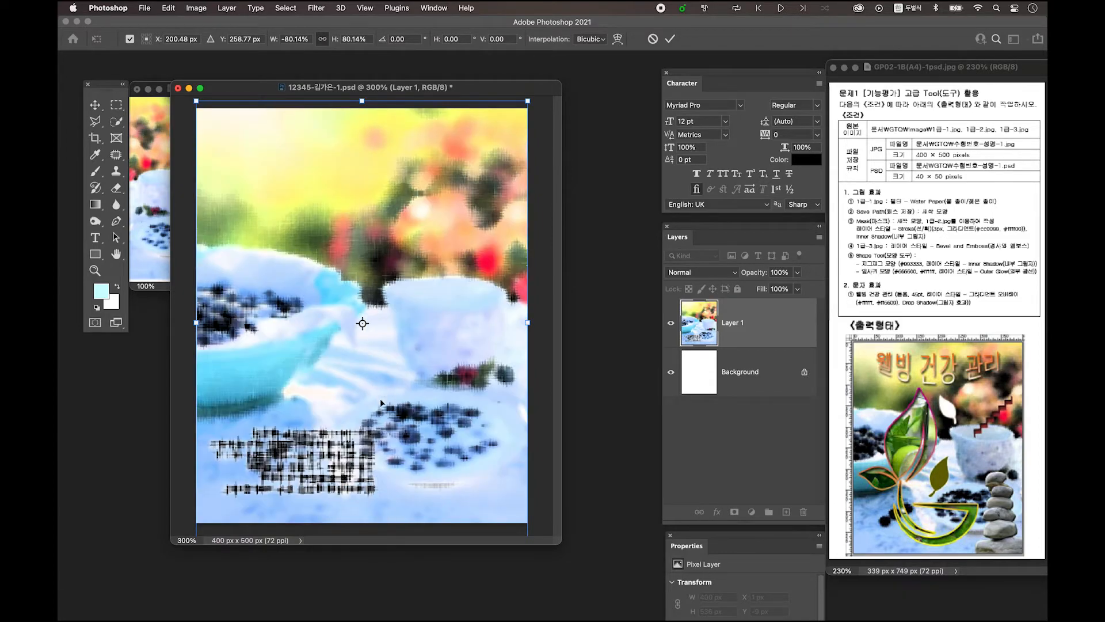
key(Return)
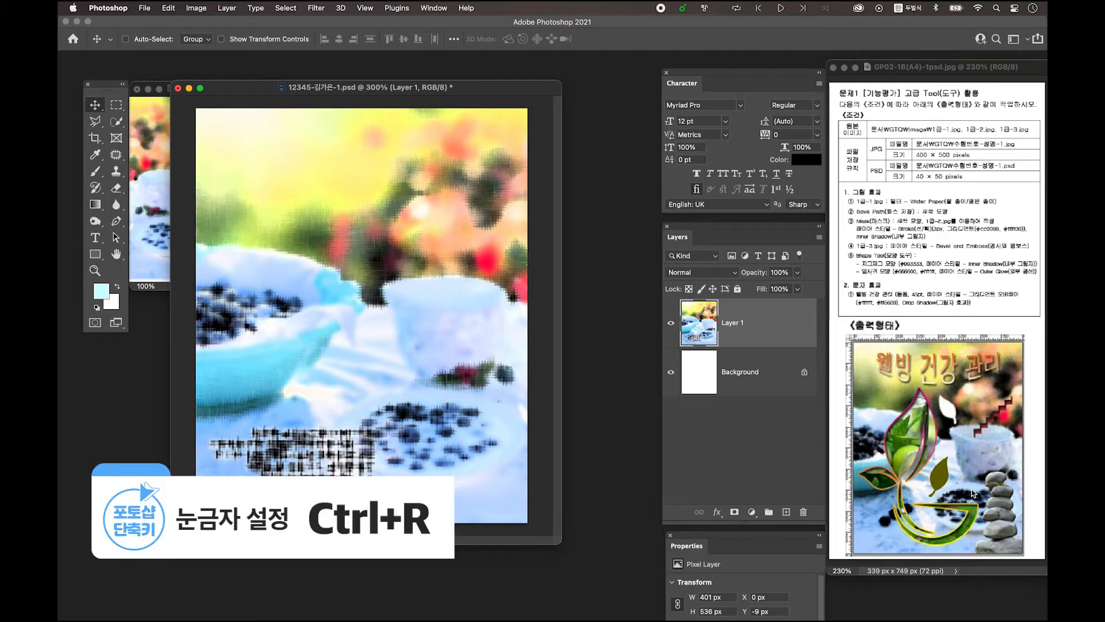
Turn on rulers and the grid, and enlarge the document window to show the whole canvas
key(super+r)
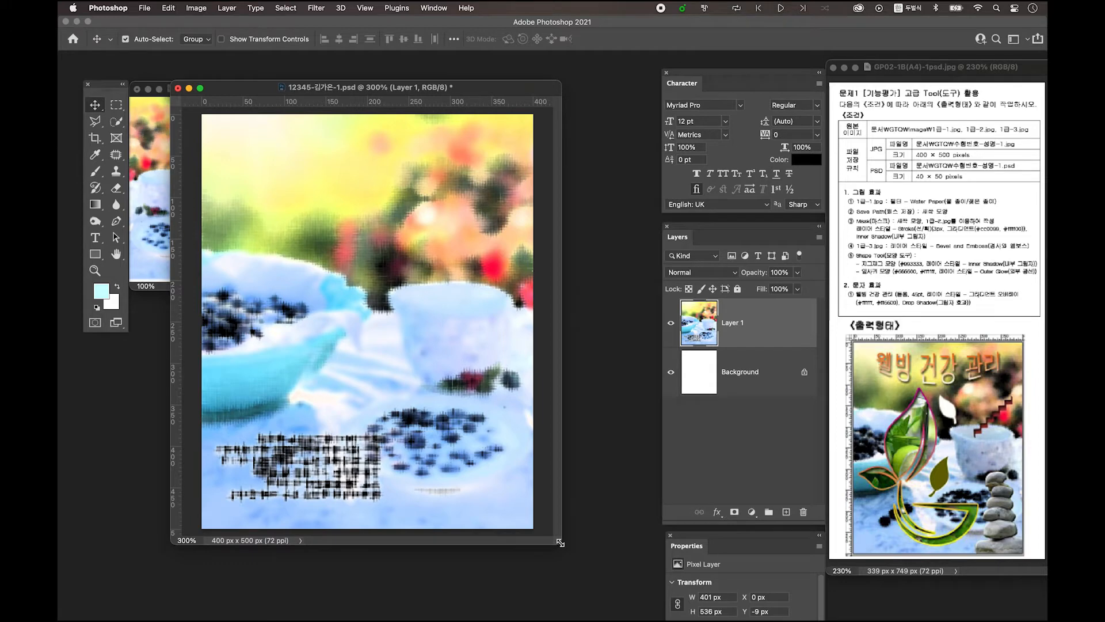
key(ctrl+apostrophe)
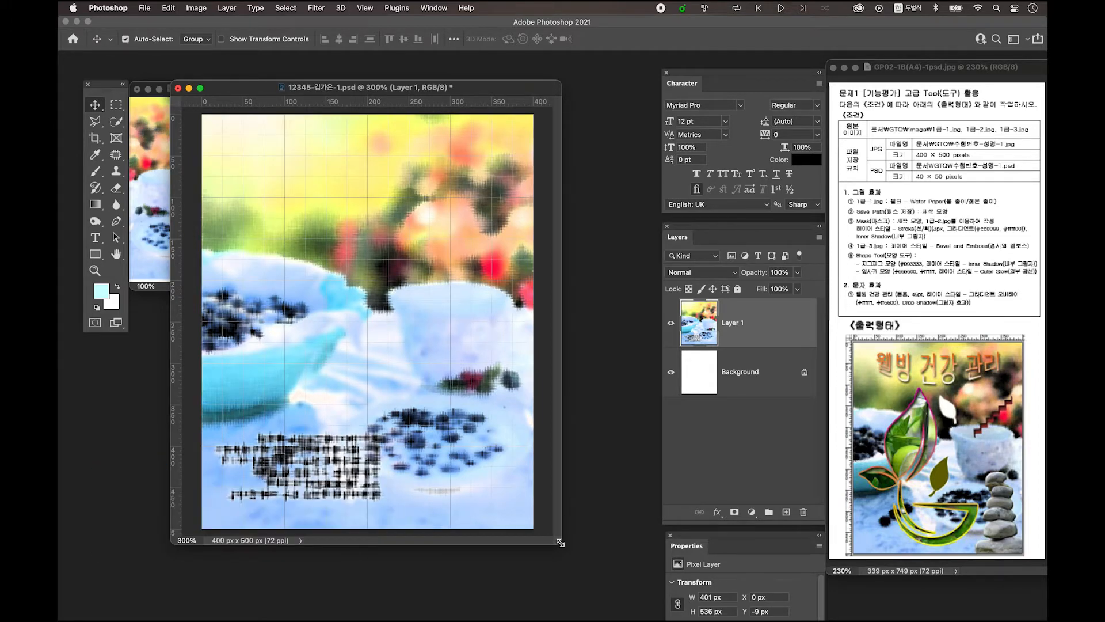
drag(559, 542, 590, 557)
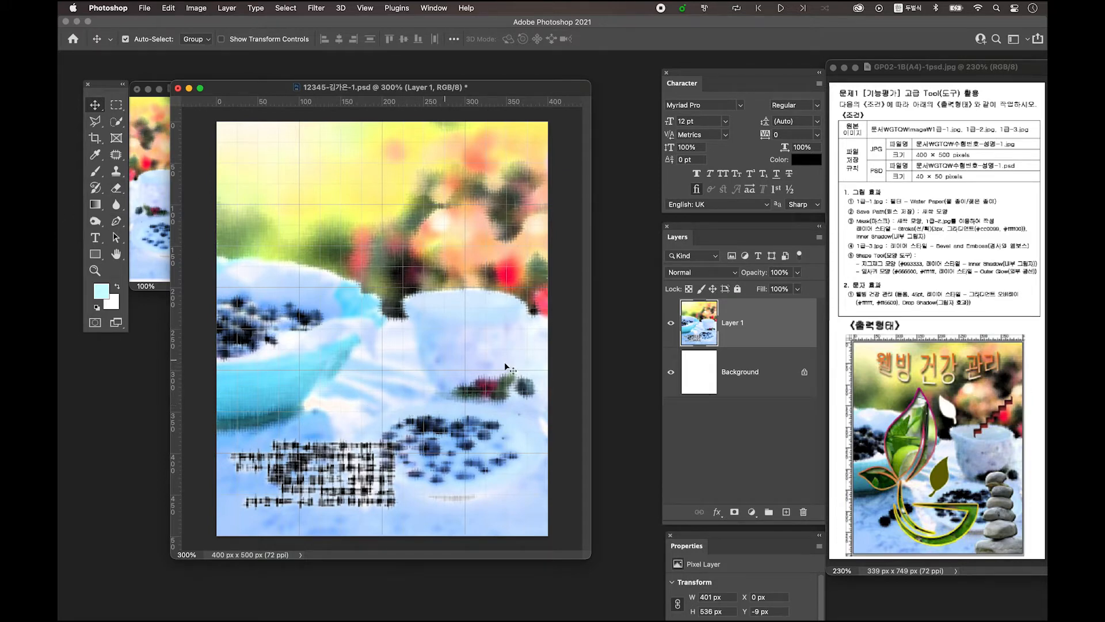
Set the Pen tool to Shape mode with no fill and a pink 2 px stroke, placing the first point near the top
key(p)
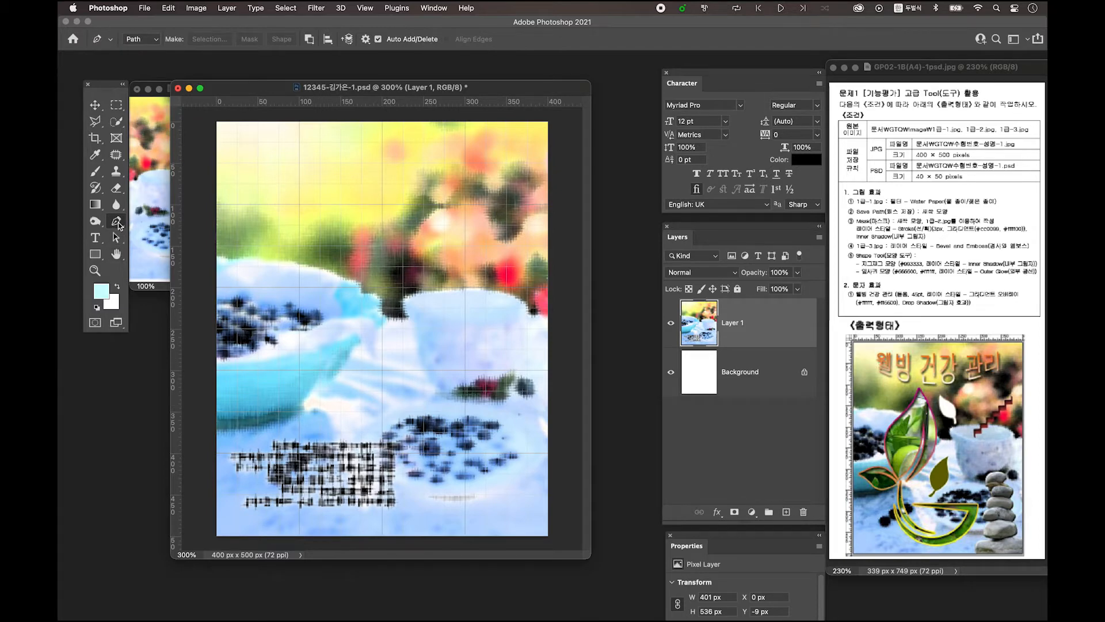
click(150, 43)
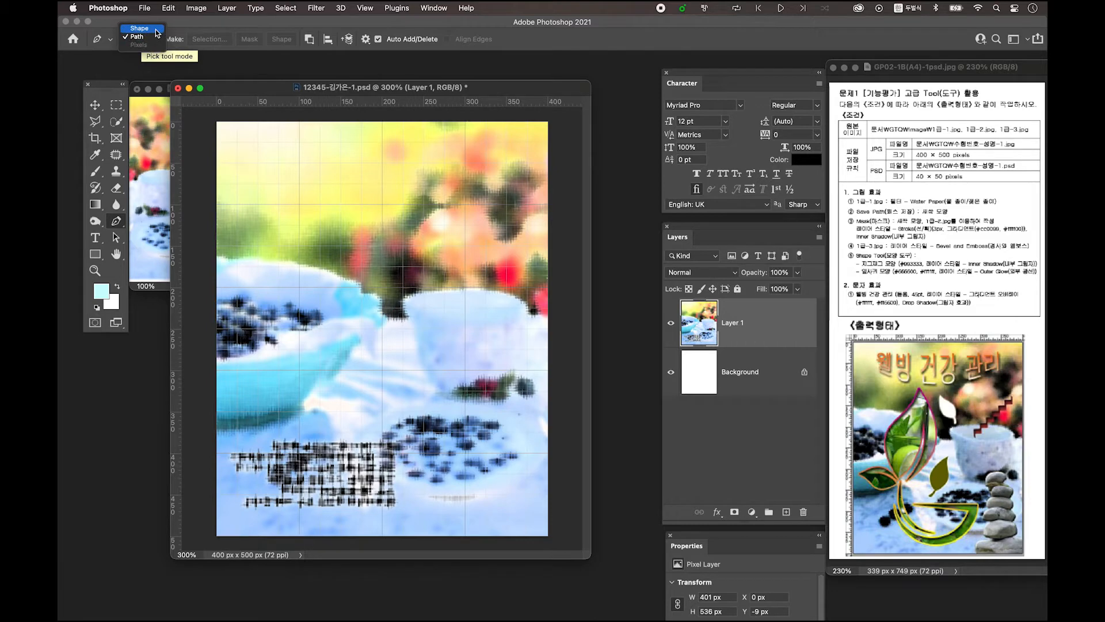
click(156, 29)
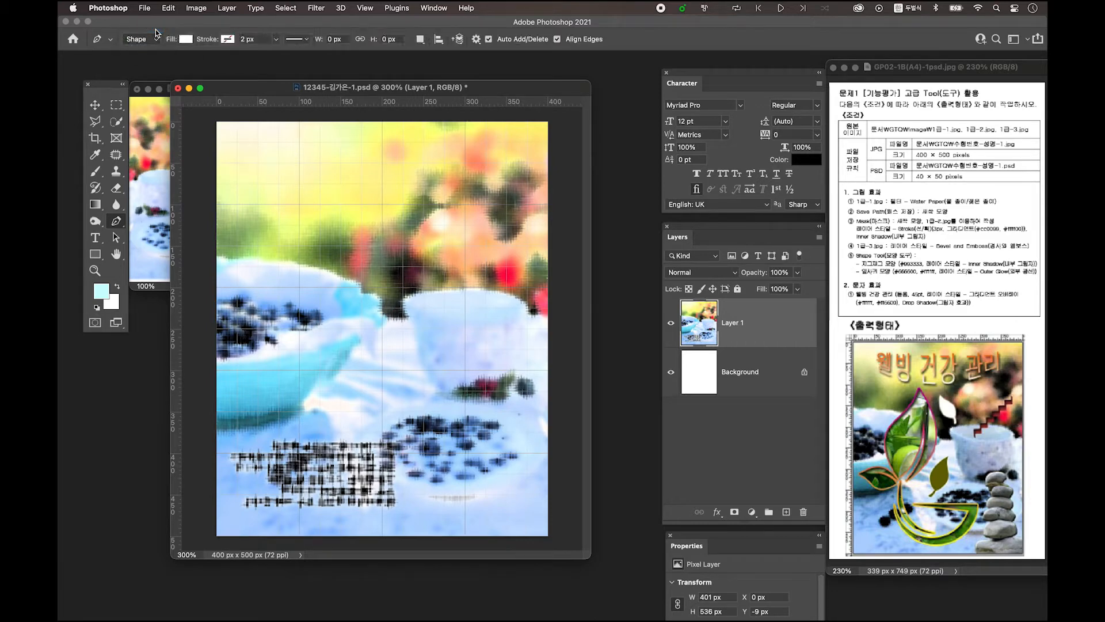
click(185, 41)
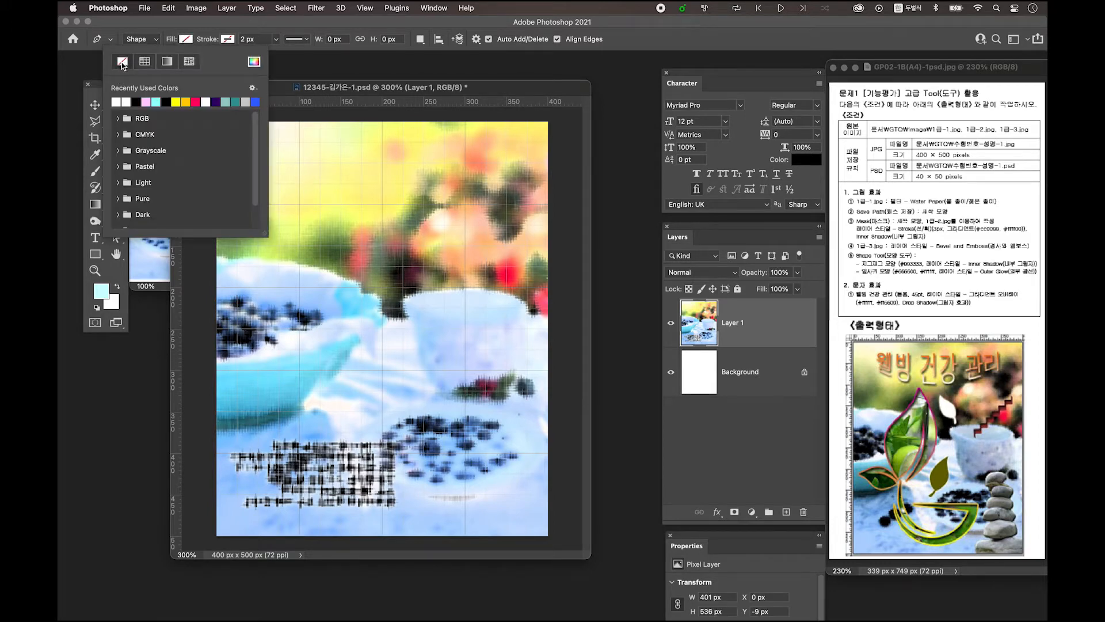
click(230, 23)
click(235, 42)
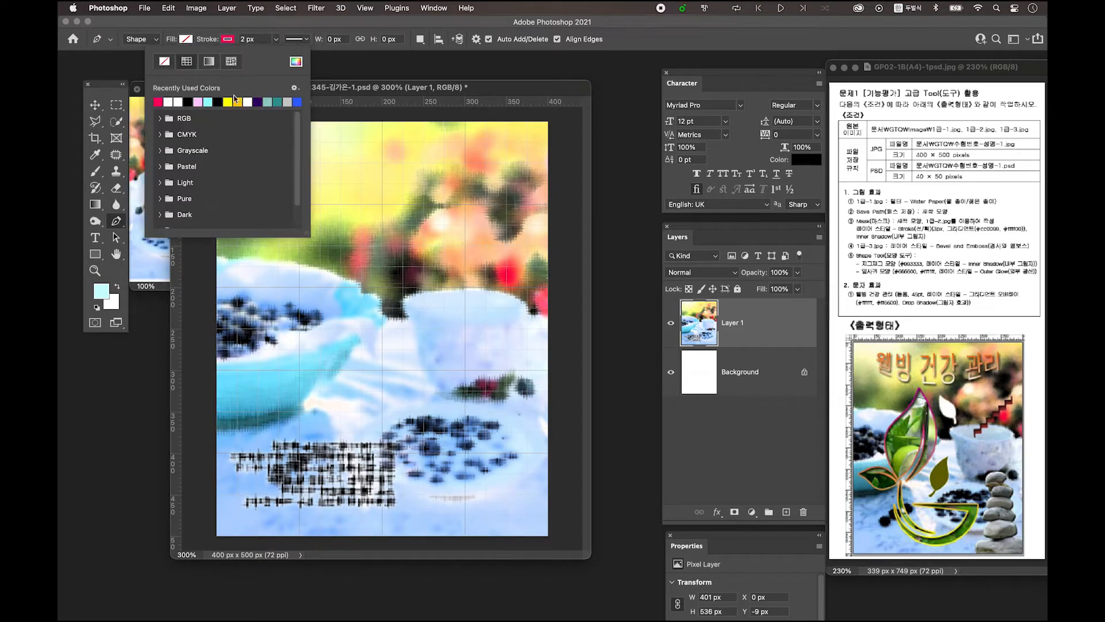
click(223, 27)
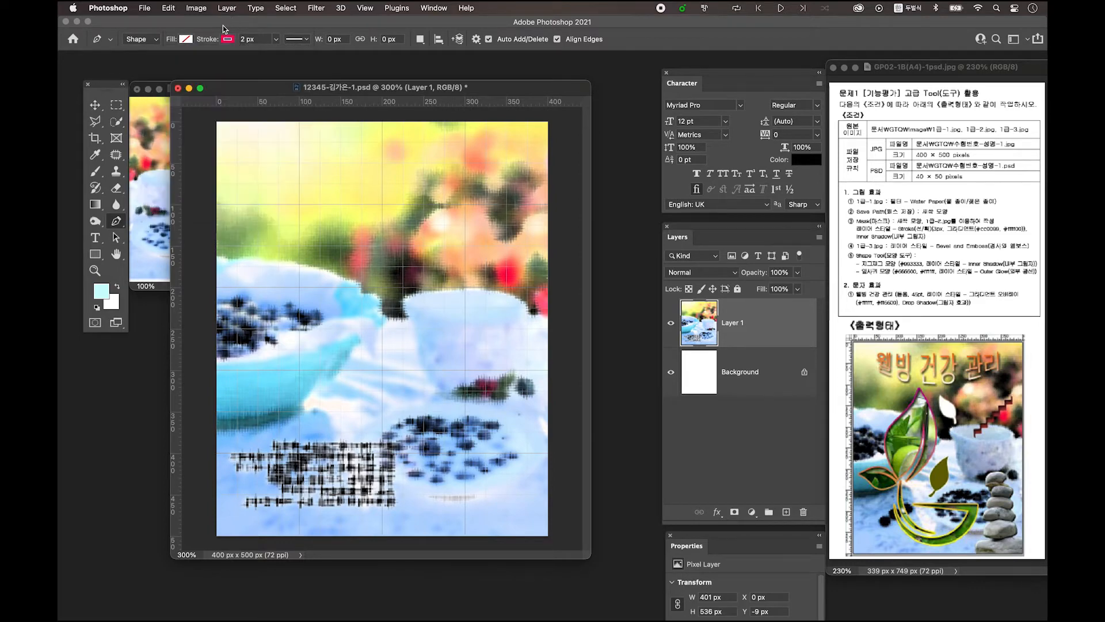
click(344, 206)
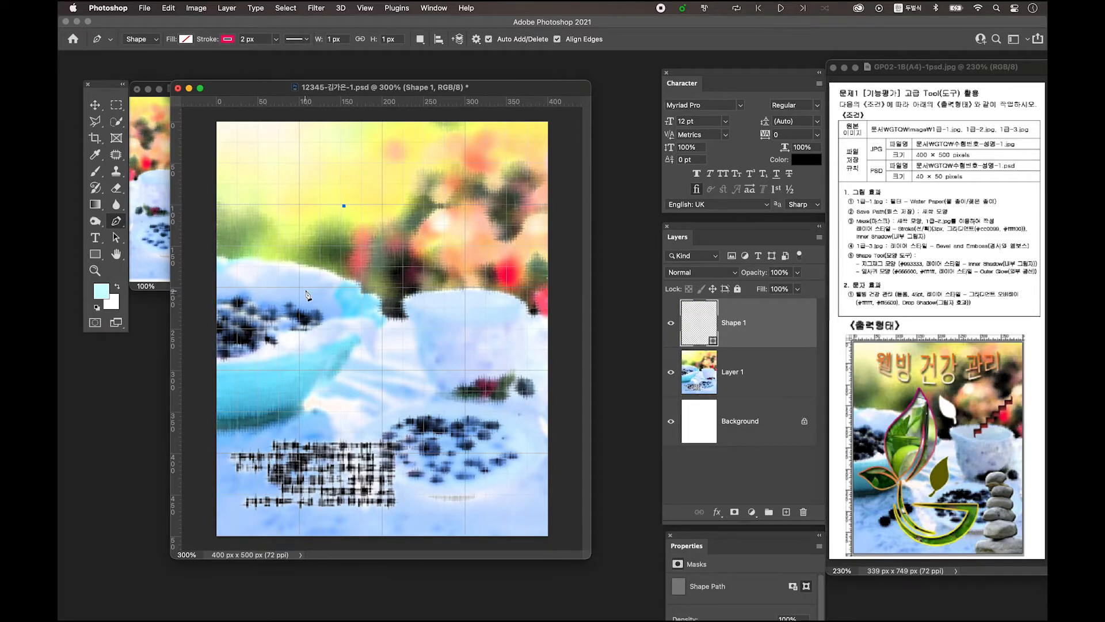
Add curved and corner points down the left side, bottom and base, closing the leaf at its tip
drag(301, 292, 250, 331)
click(302, 292)
drag(319, 386, 375, 442)
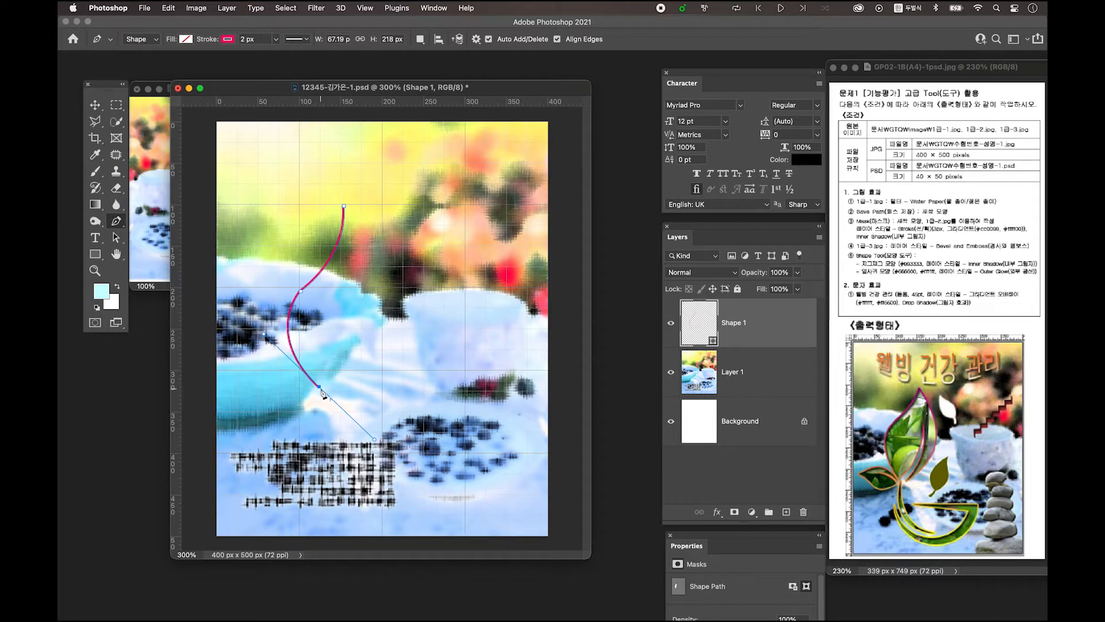
alt+click(320, 388)
click(361, 193)
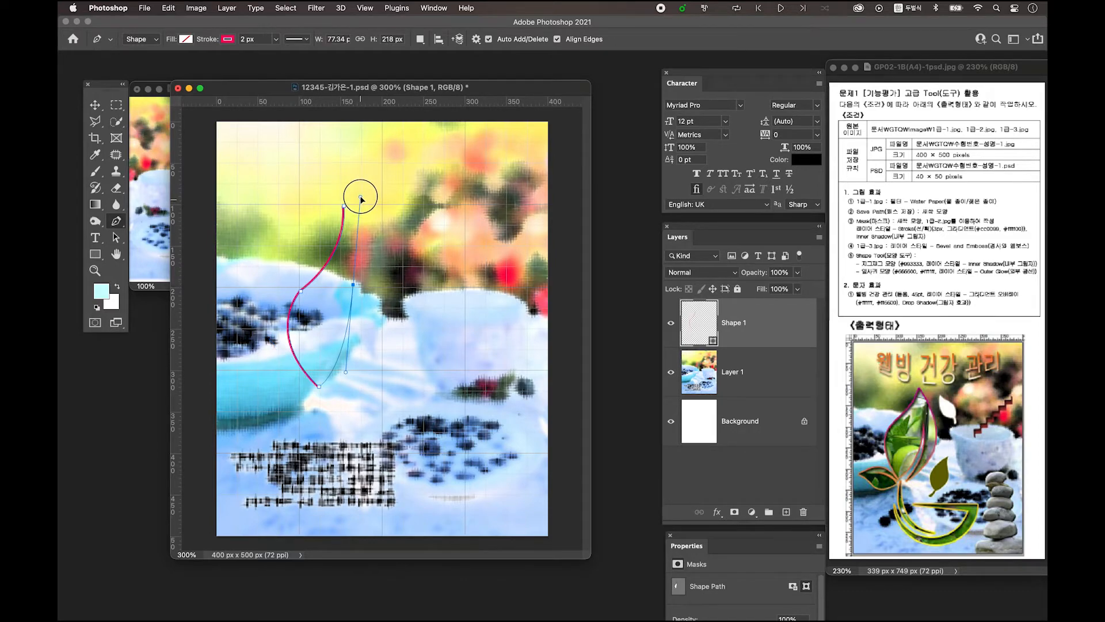
key(super+z)
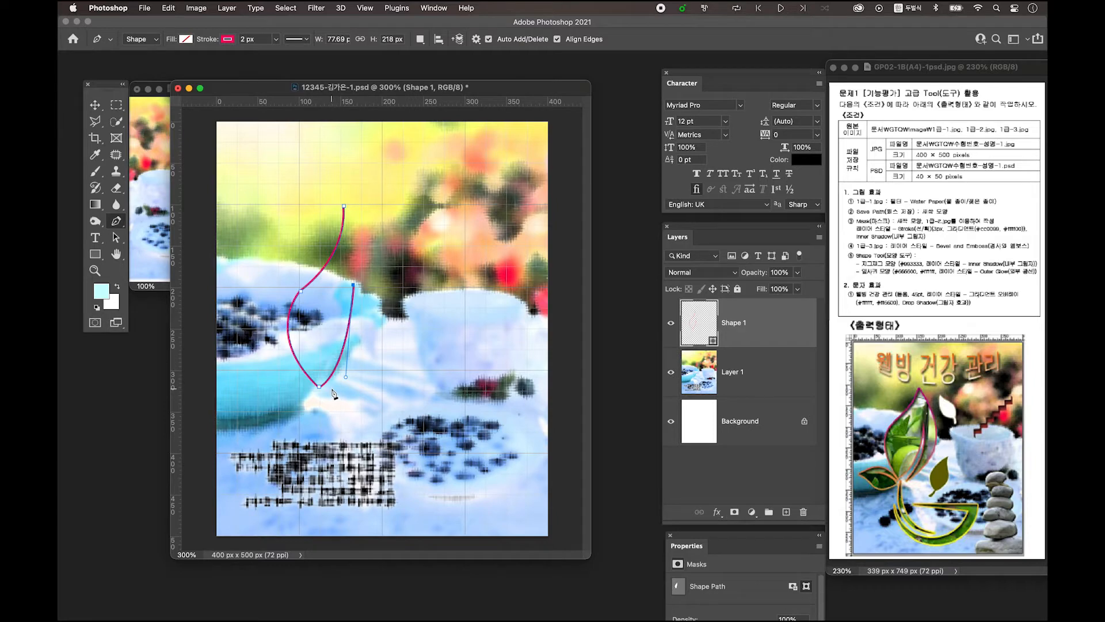
drag(333, 388, 307, 416)
mouse_move(344, 207)
mouse_down()
mouse_move(251, 140)
mouse_move(239, 91)
mouse_up()
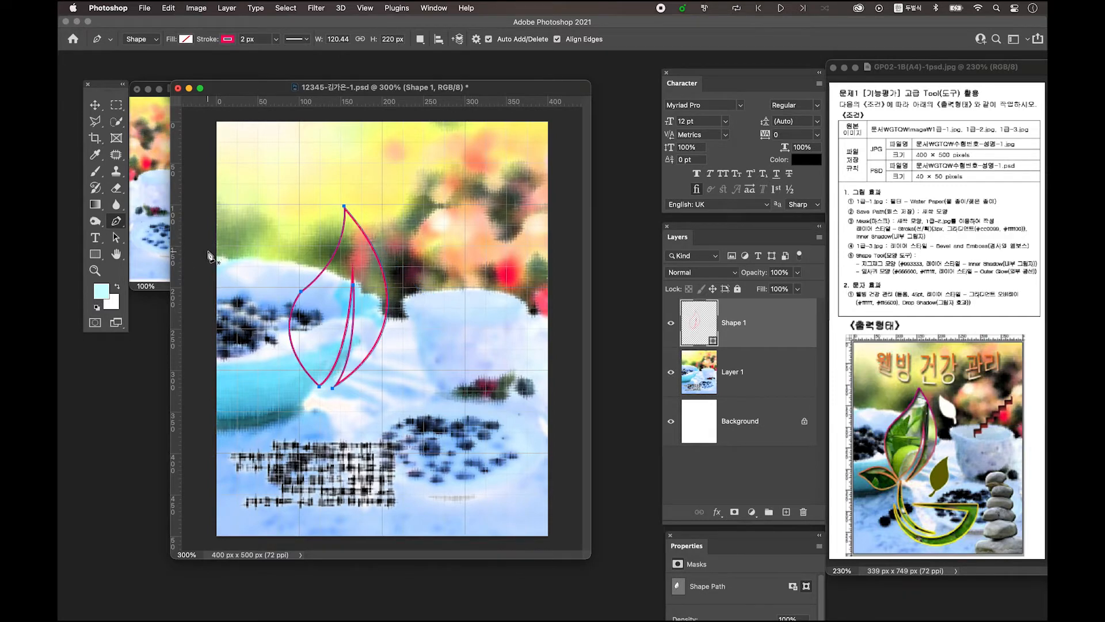
Set the leaf's fill to the white swatch and its stroke to No Color
click(183, 39)
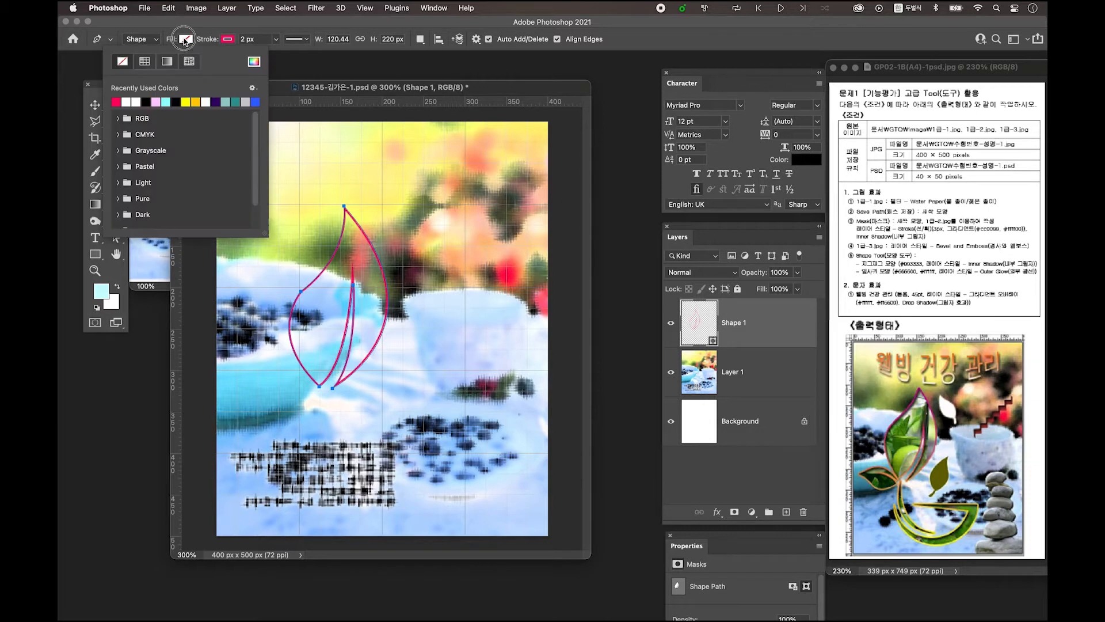
click(126, 101)
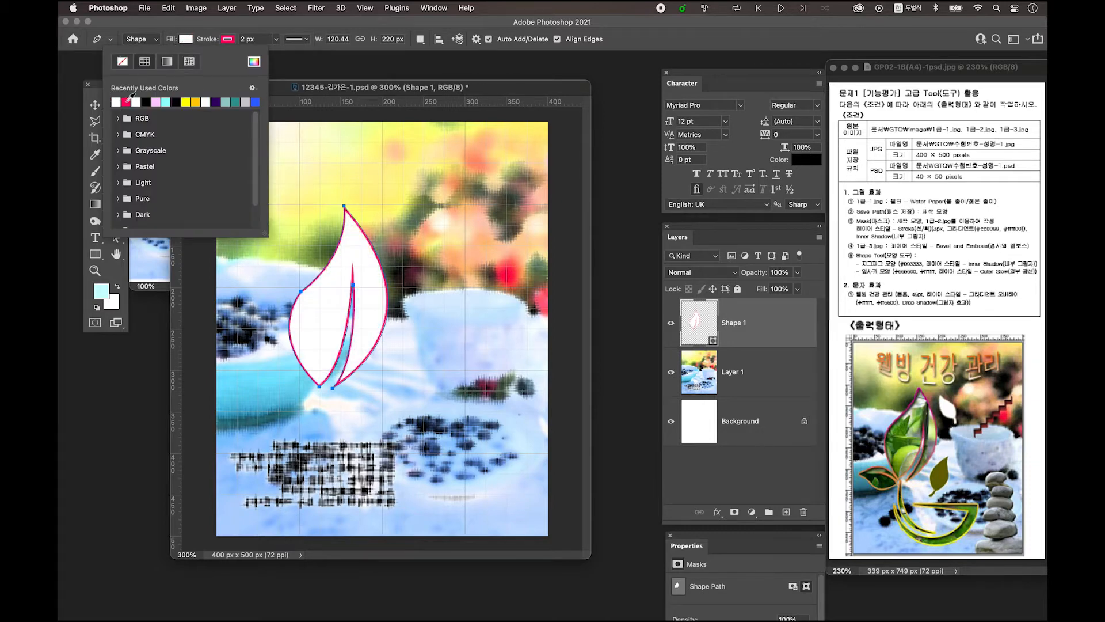
click(206, 40)
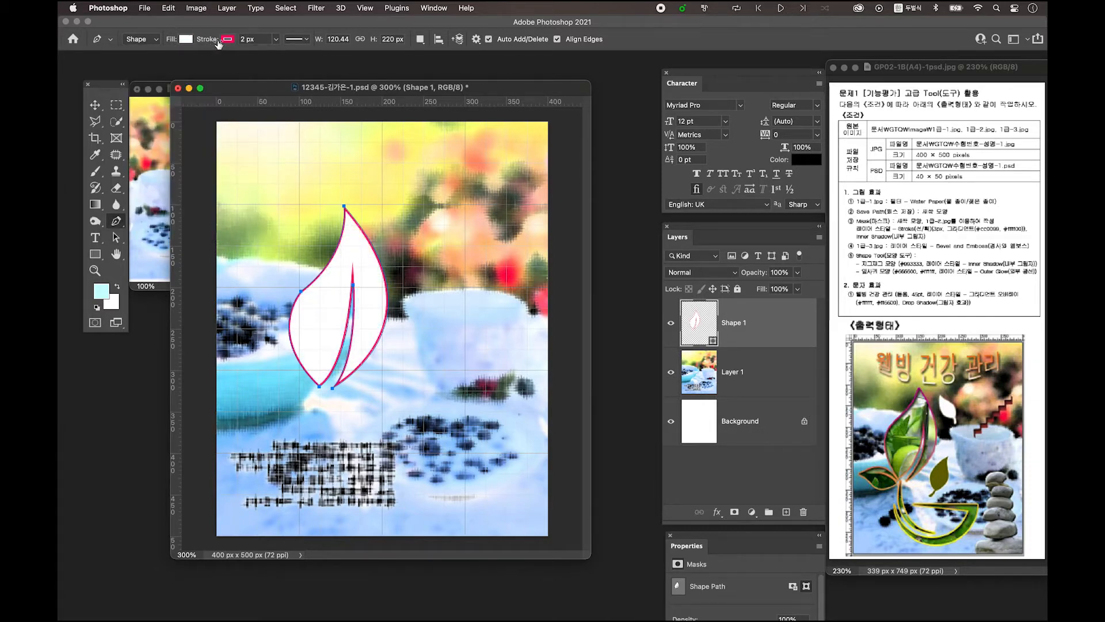
click(224, 41)
click(165, 62)
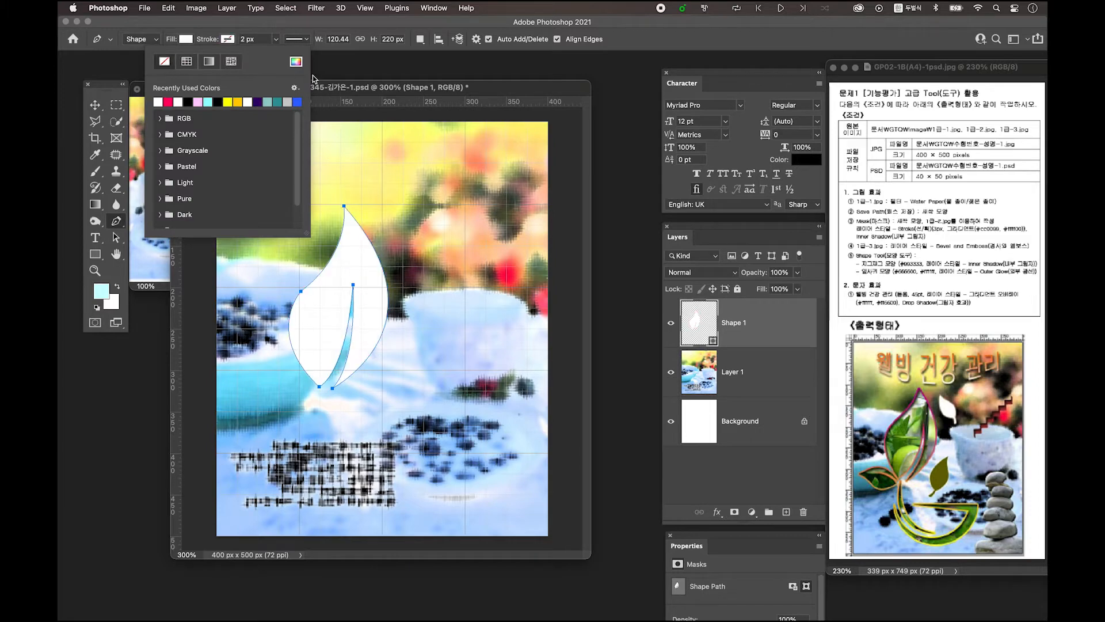
click(345, 87)
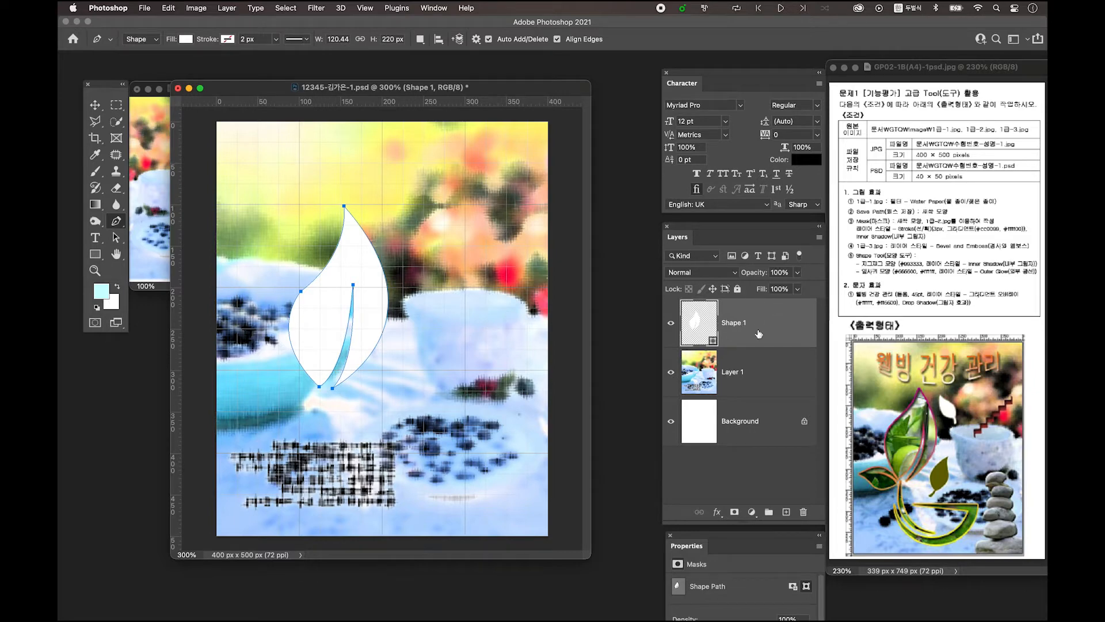
Duplicate the leaf, scale the copy to about 41%, rotate it about -71°, and move it beside the big leaf's base
key(ctrl+j)
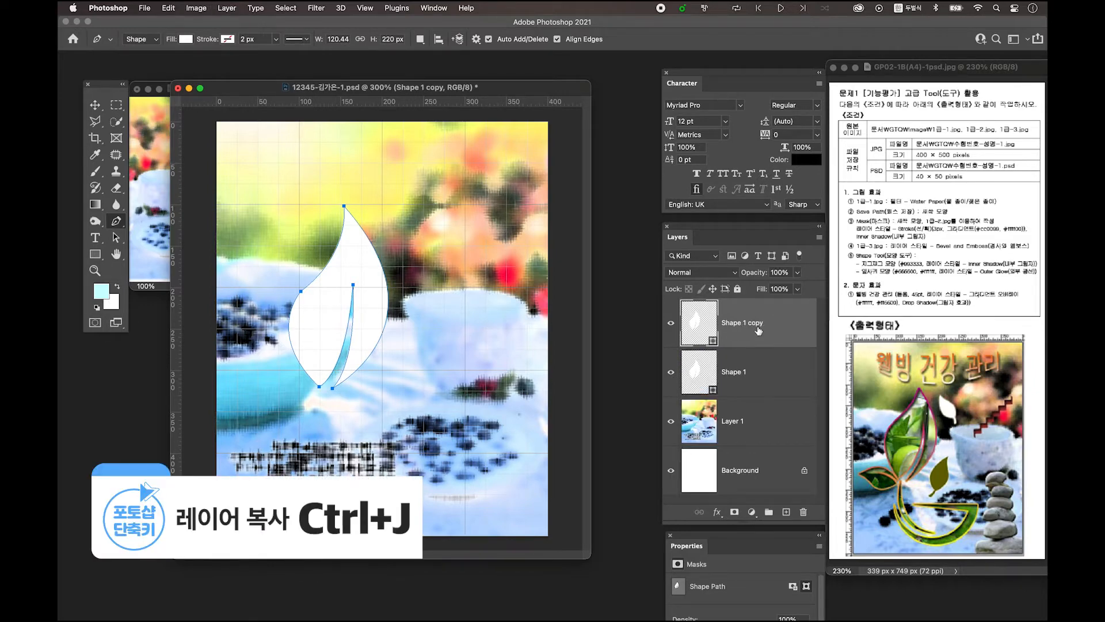
click(97, 105)
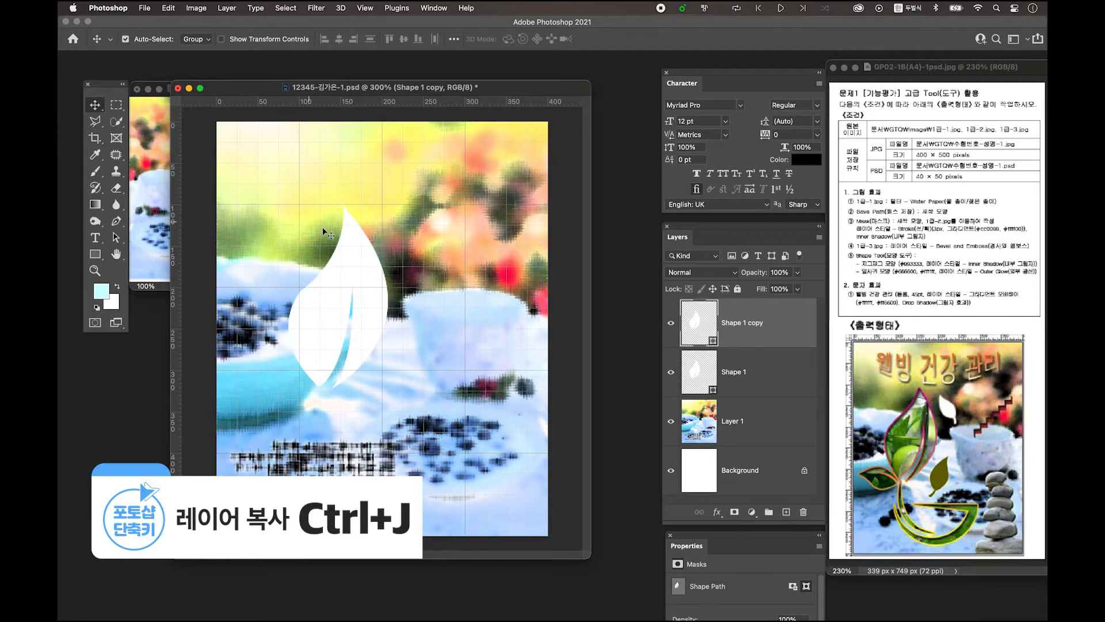
key(ctrl+t)
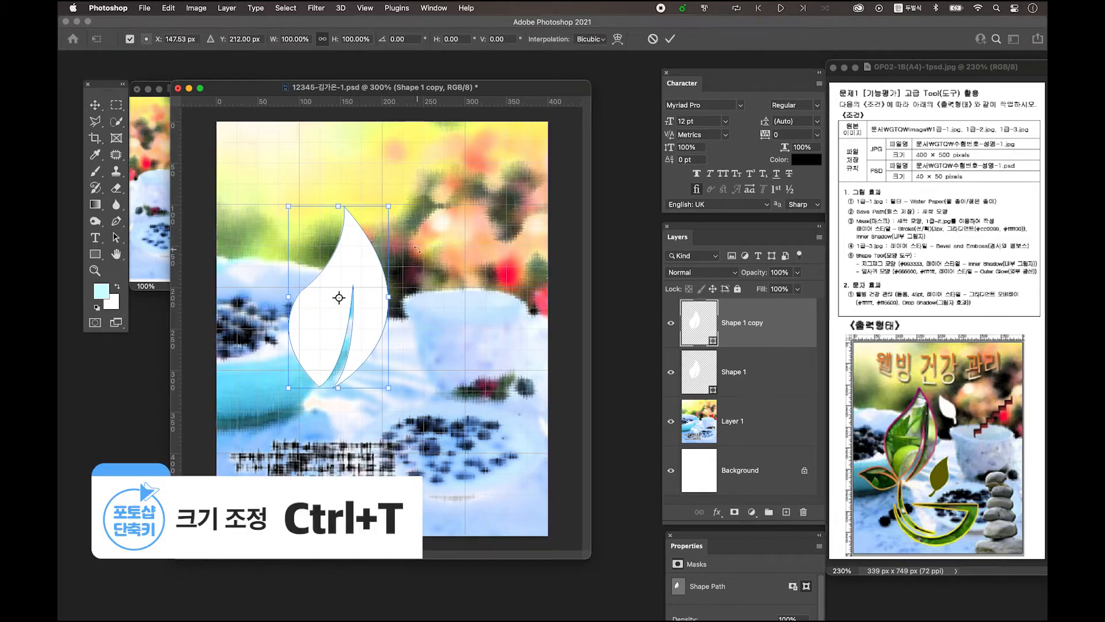
drag(389, 206, 330, 312)
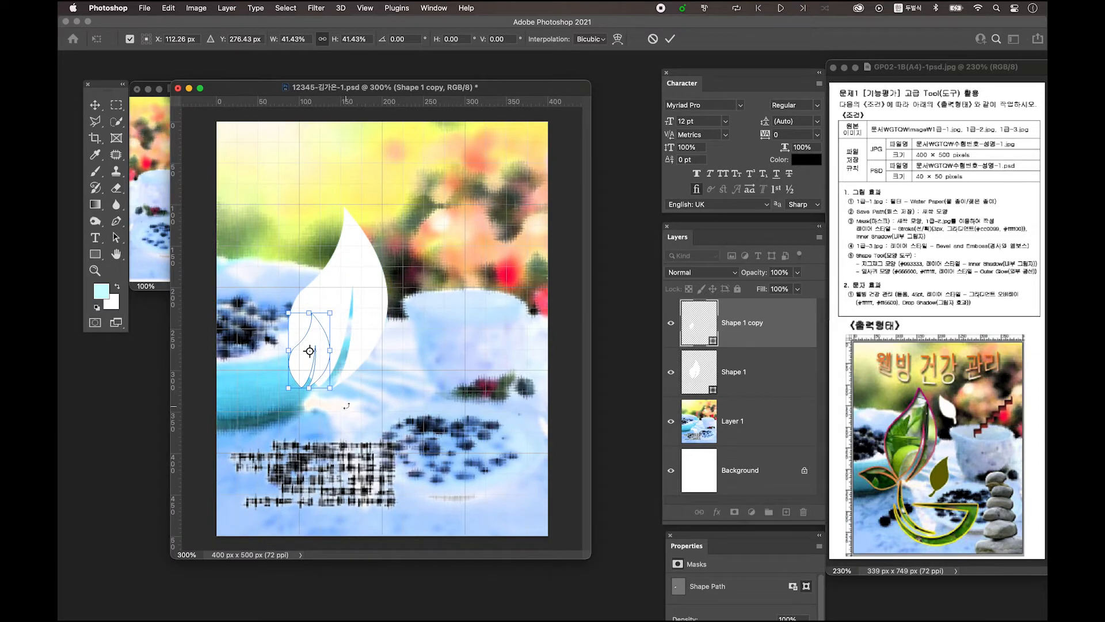
drag(347, 401, 369, 332)
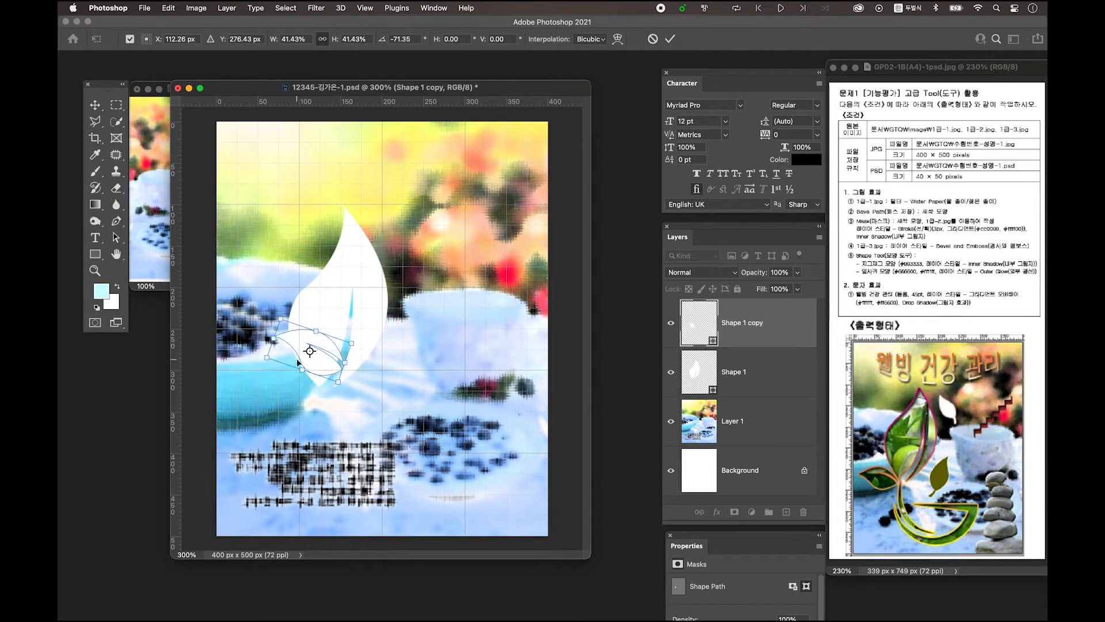
drag(308, 355, 321, 398)
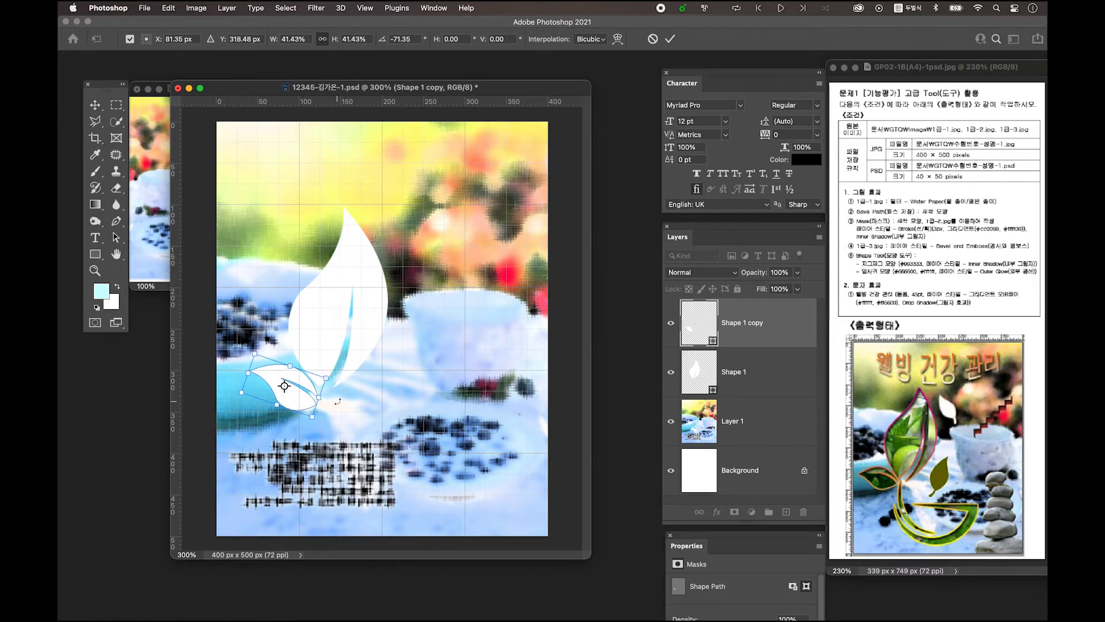
key(Return)
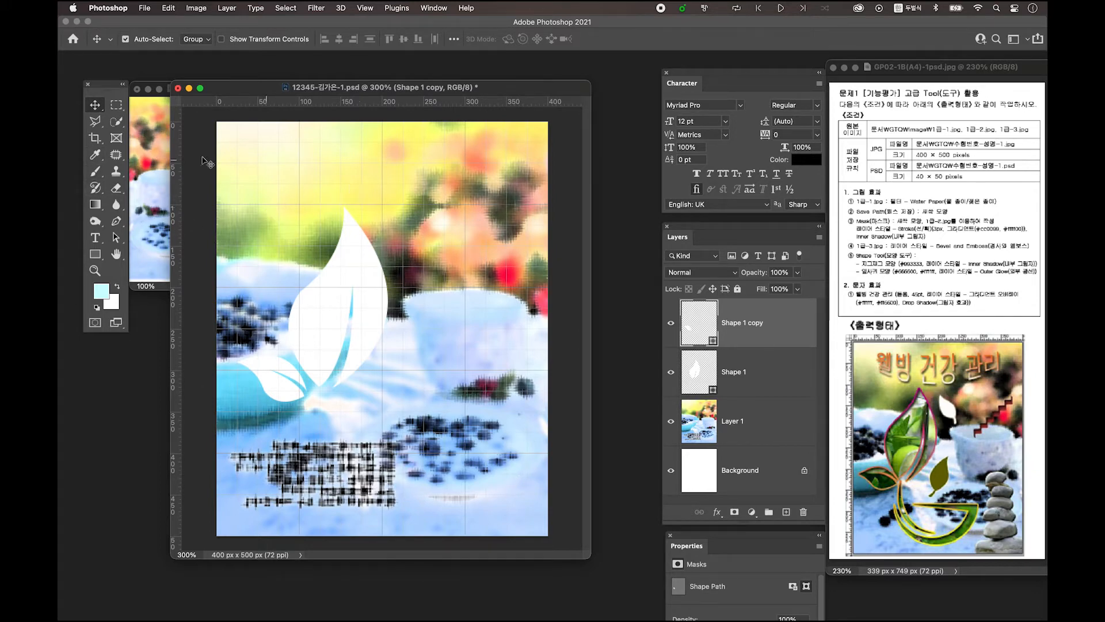
On a new layer, draw a 183 px pink circle, then a 210 px overlapping circle in Subtract mode
click(95, 255)
drag(95, 255, 149, 282)
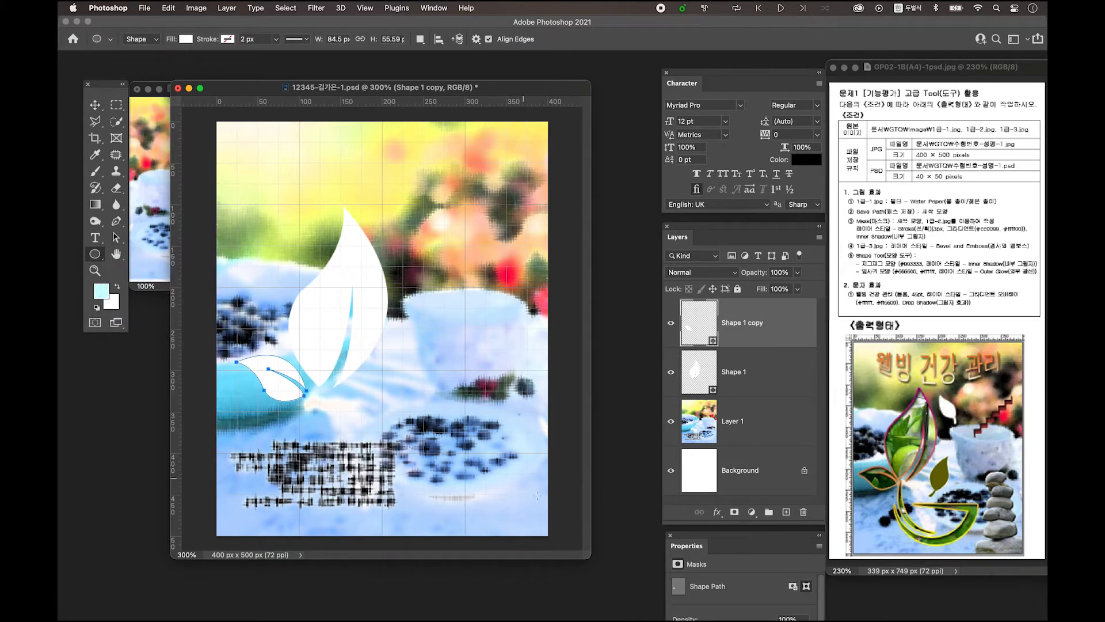
click(786, 512)
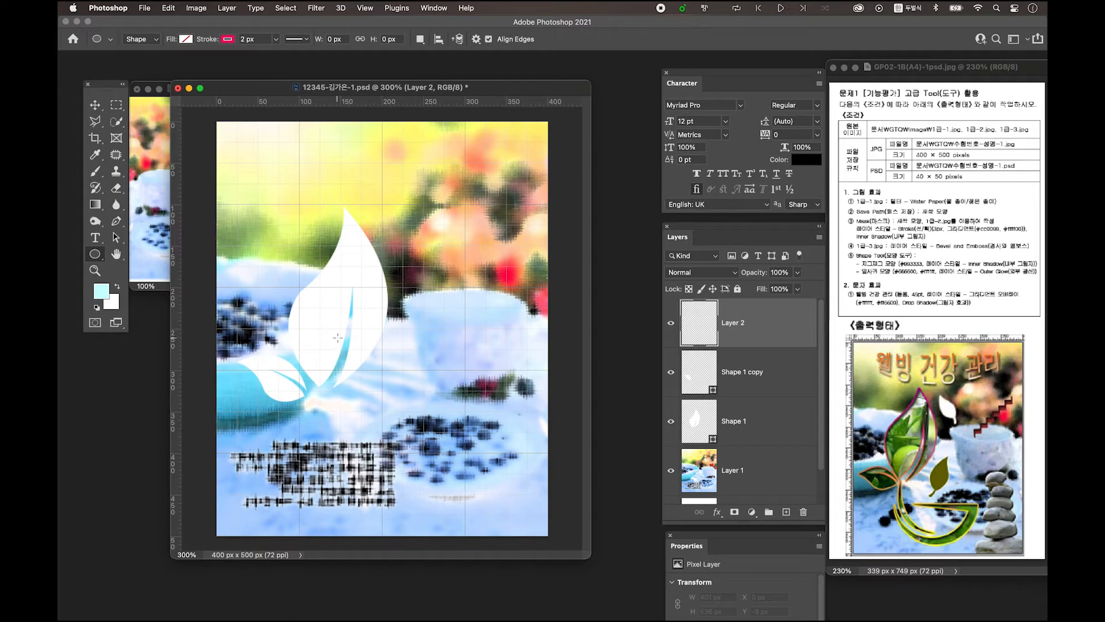
drag(339, 338, 508, 487)
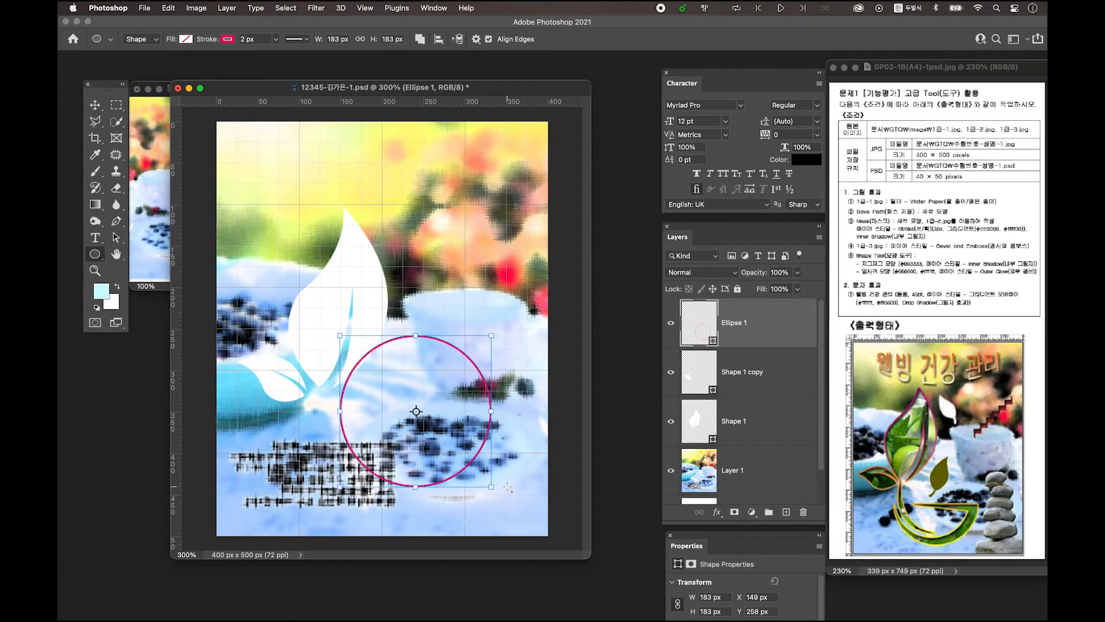
key(alt)
drag(361, 326, 452, 415)
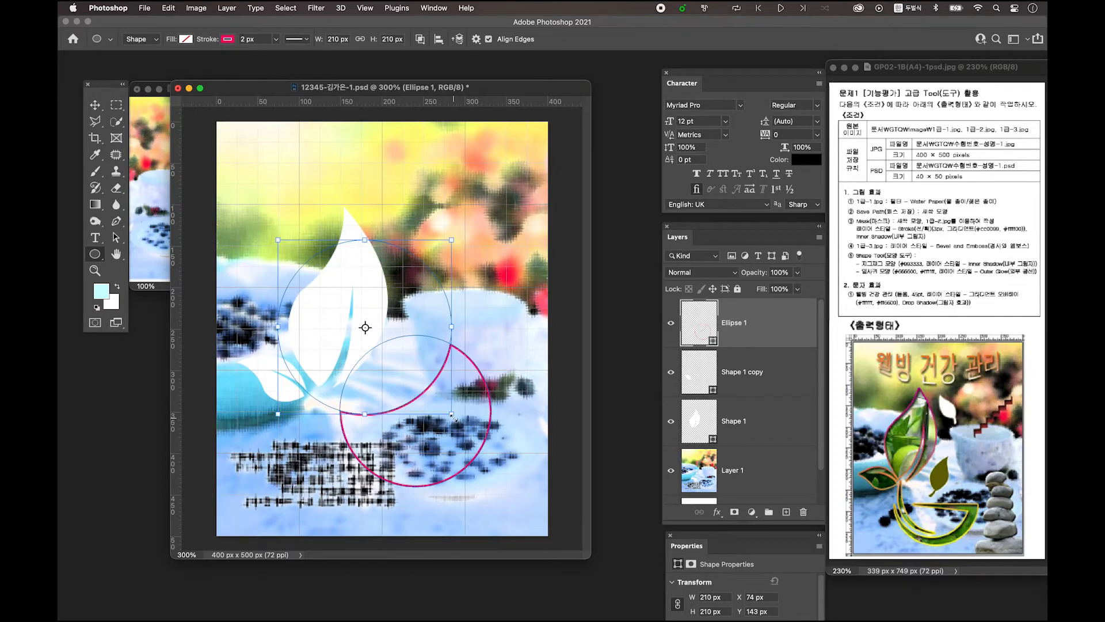
Move the upper circle over the lower one and merge the shape components into a crescent
click(117, 240)
right_click(117, 240)
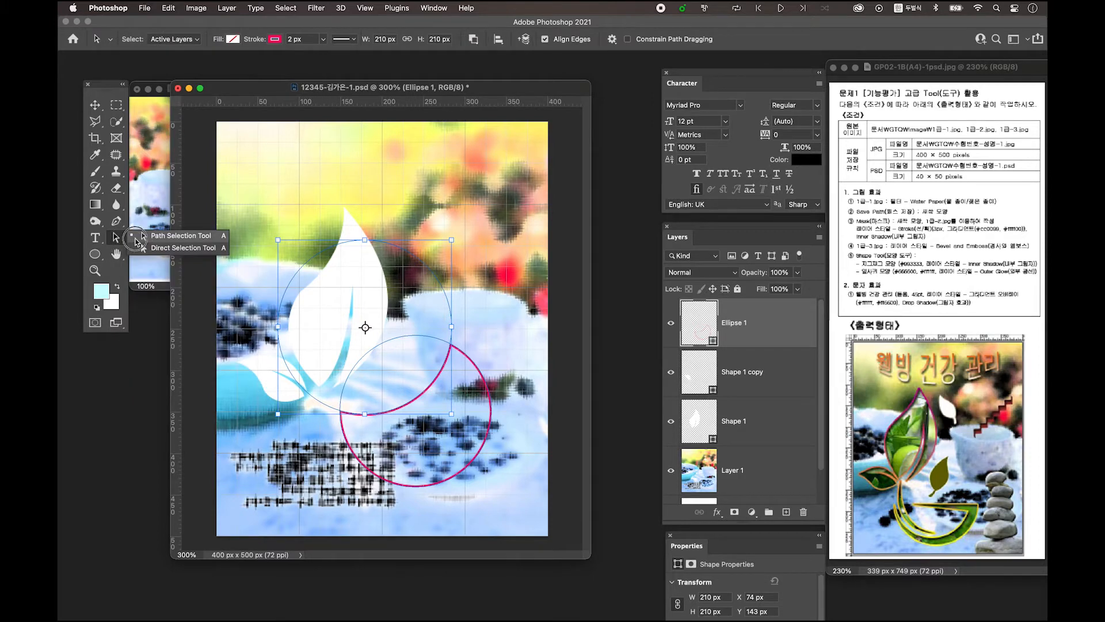
click(115, 236)
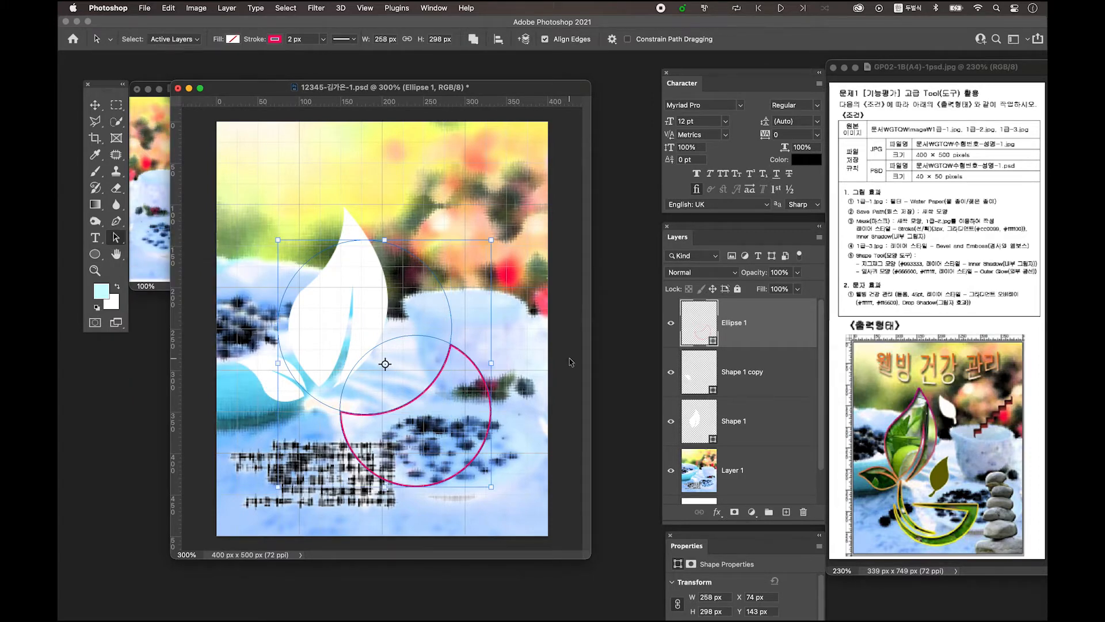
click(452, 326)
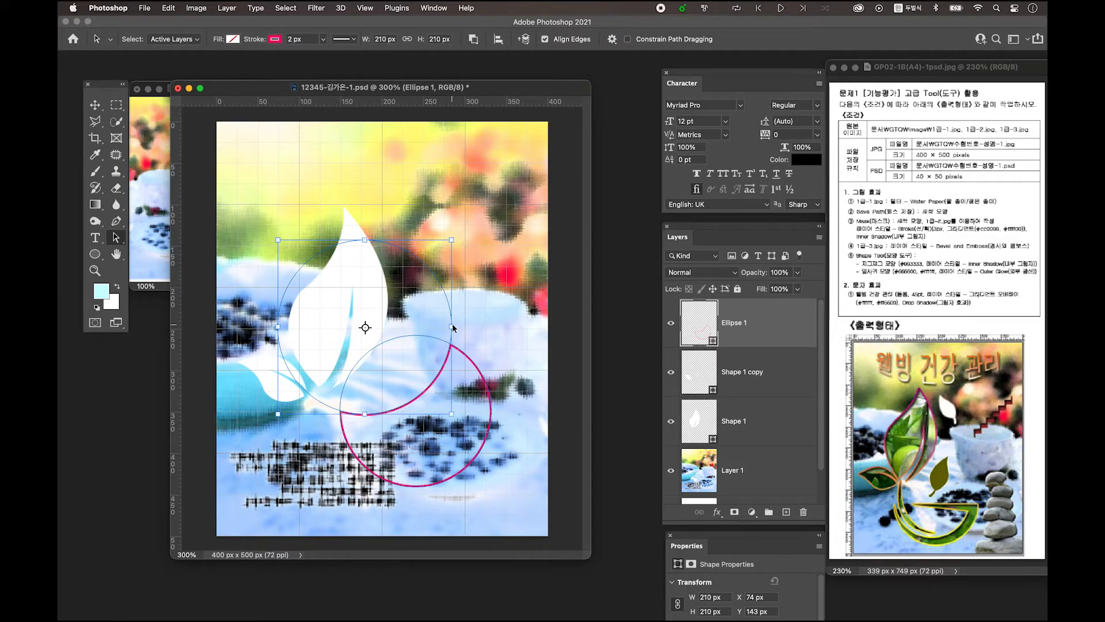
drag(452, 315, 520, 383)
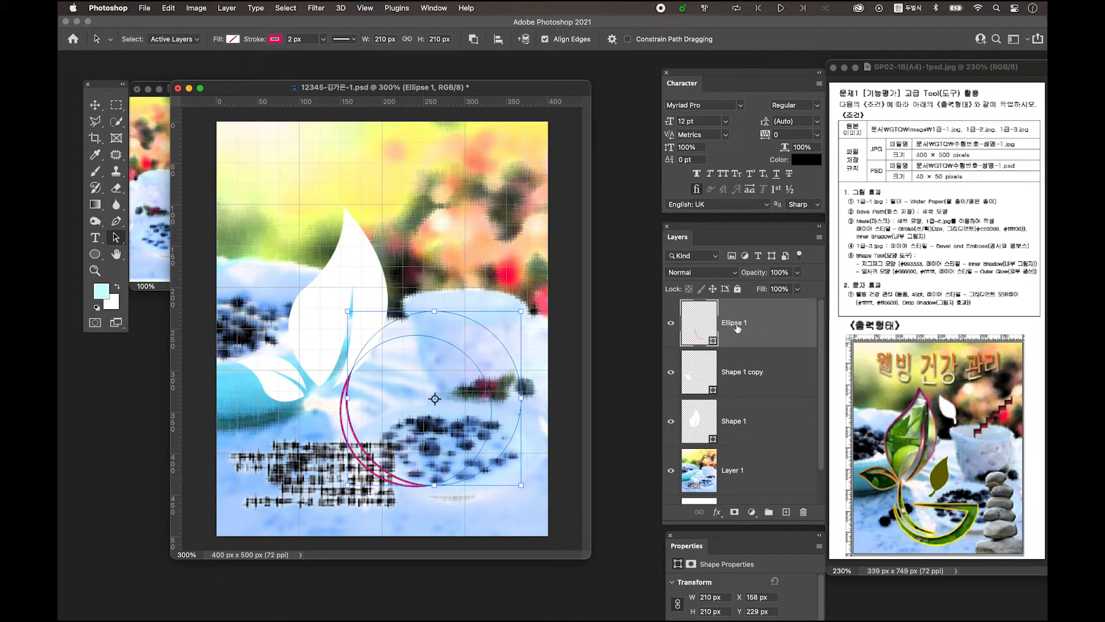
click(670, 323)
click(670, 323)
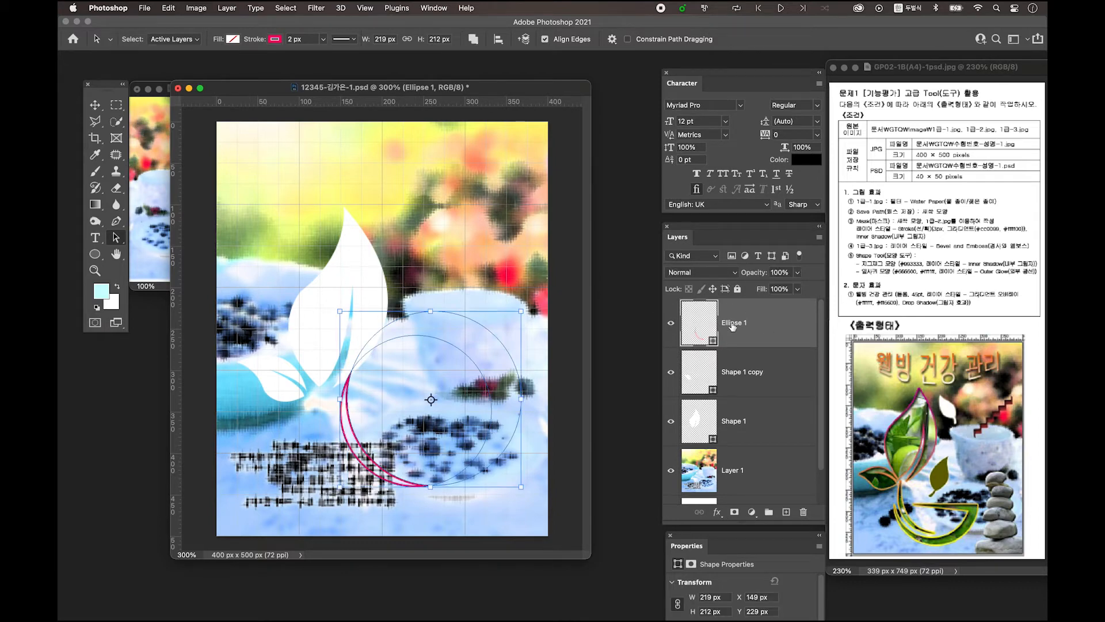
click(473, 40)
click(472, 37)
click(472, 36)
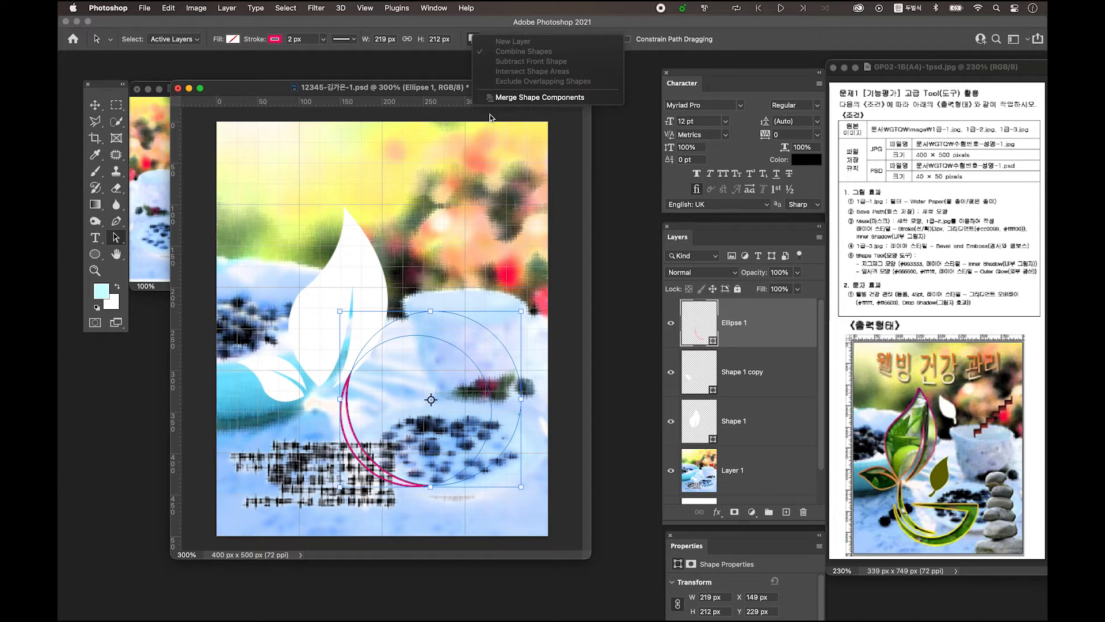
click(512, 96)
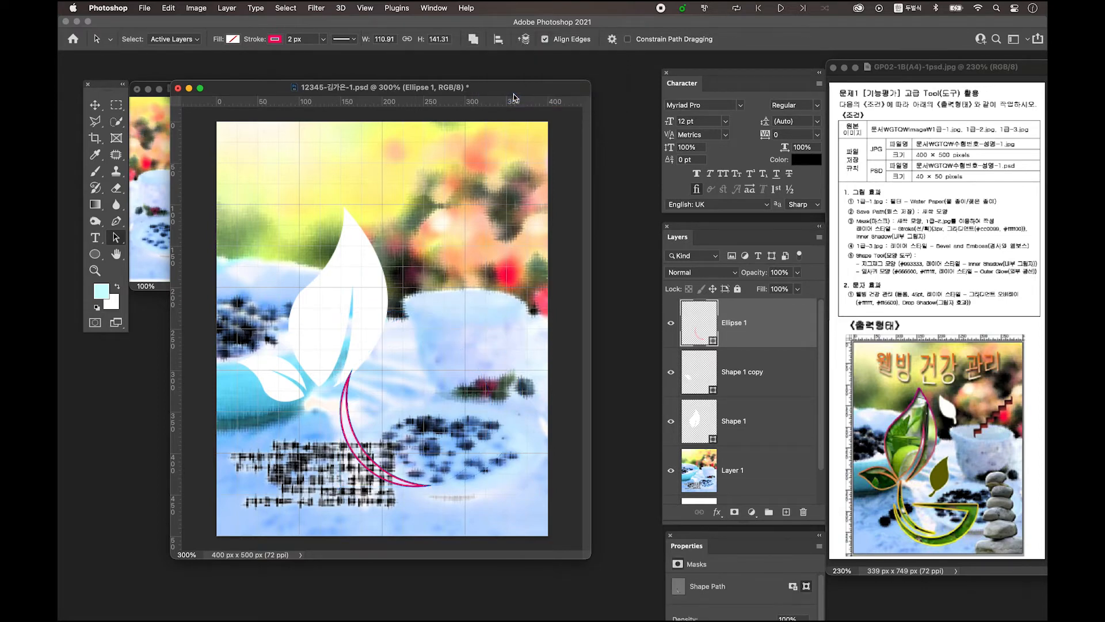
Move the crescent under the leaf and scale it to about 78%
click(95, 105)
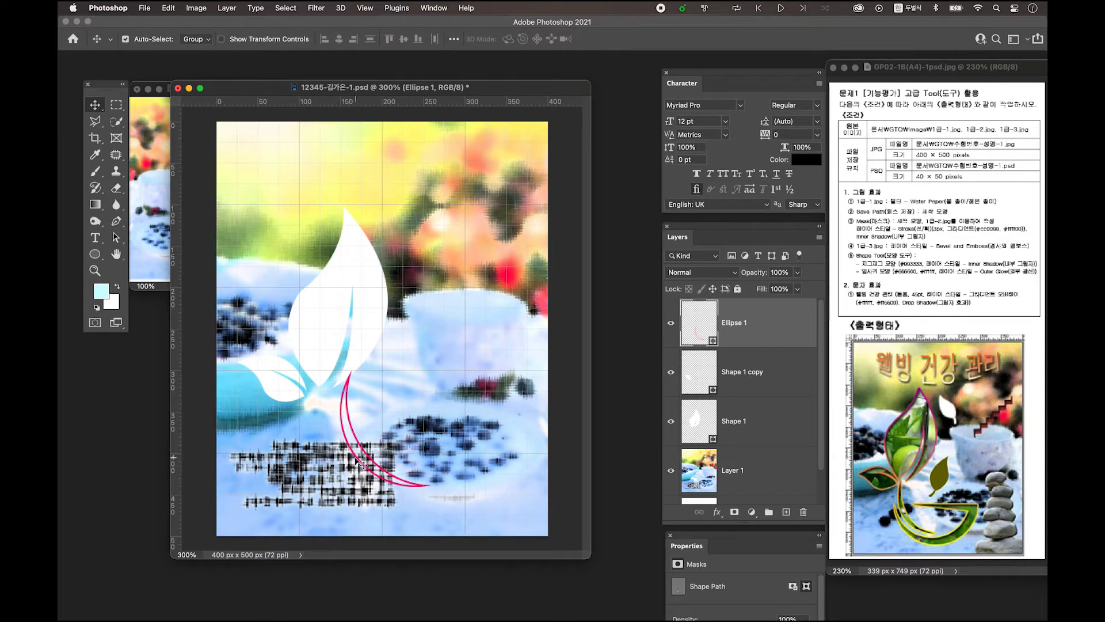
drag(367, 455, 341, 469)
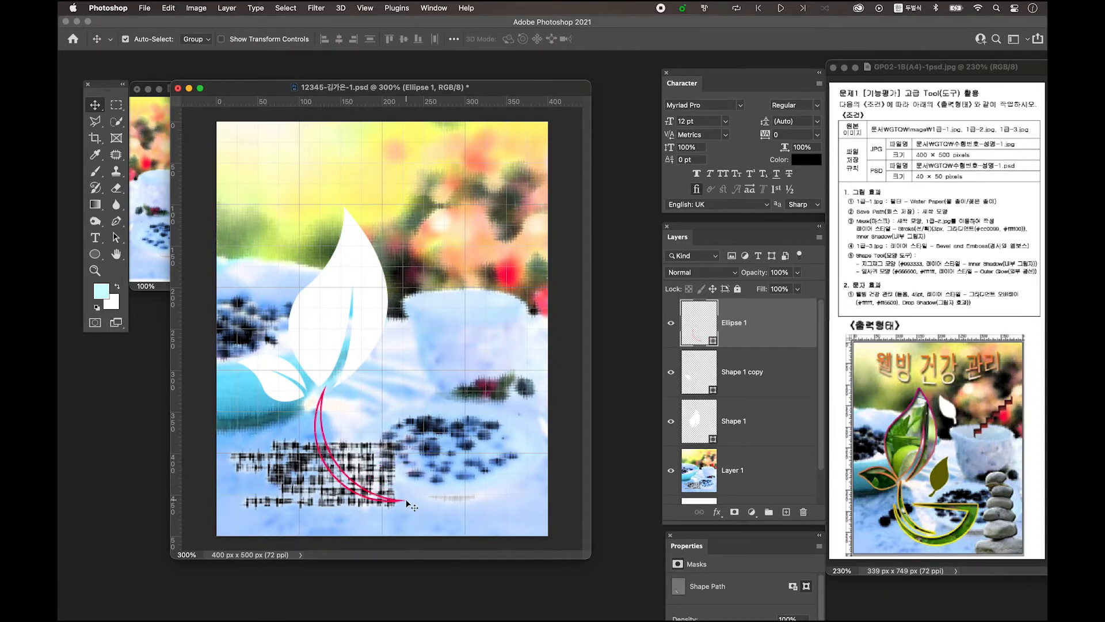
key(cmd+t)
drag(405, 501, 386, 475)
drag(331, 447, 325, 451)
key(Left)
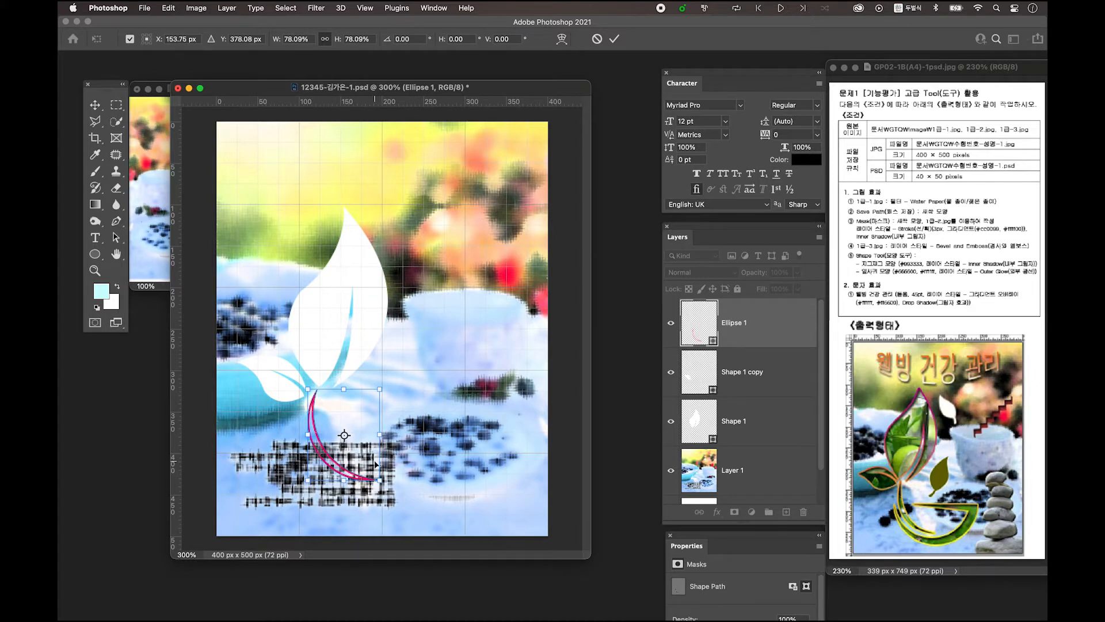
key(Return)
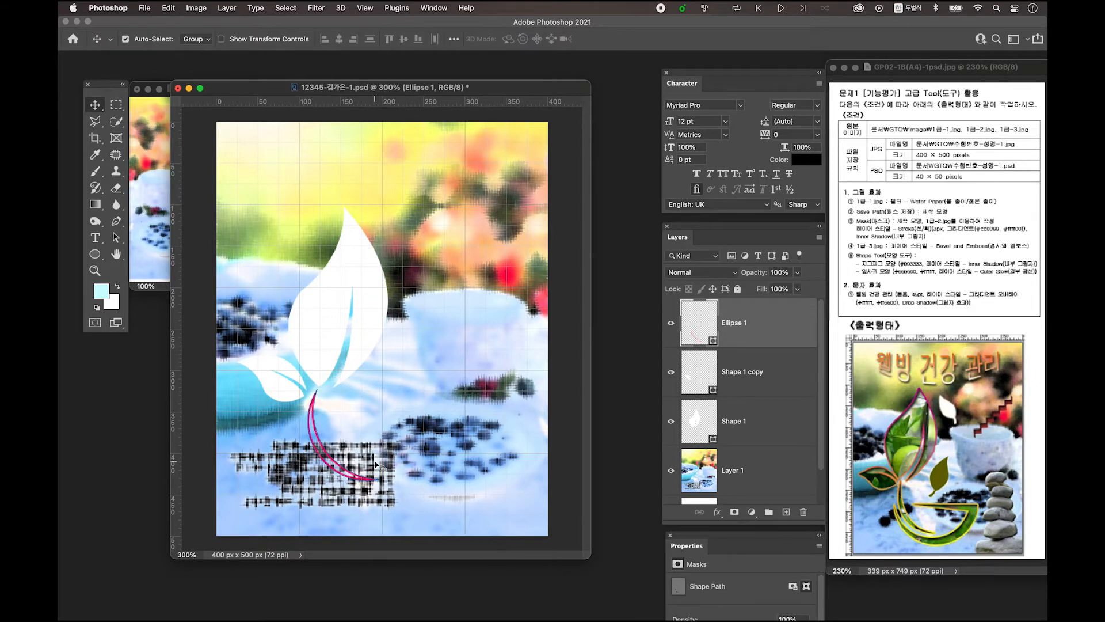
On a new layer, draw a large circle and a second overlapping 210 × 210 px circle
click(786, 512)
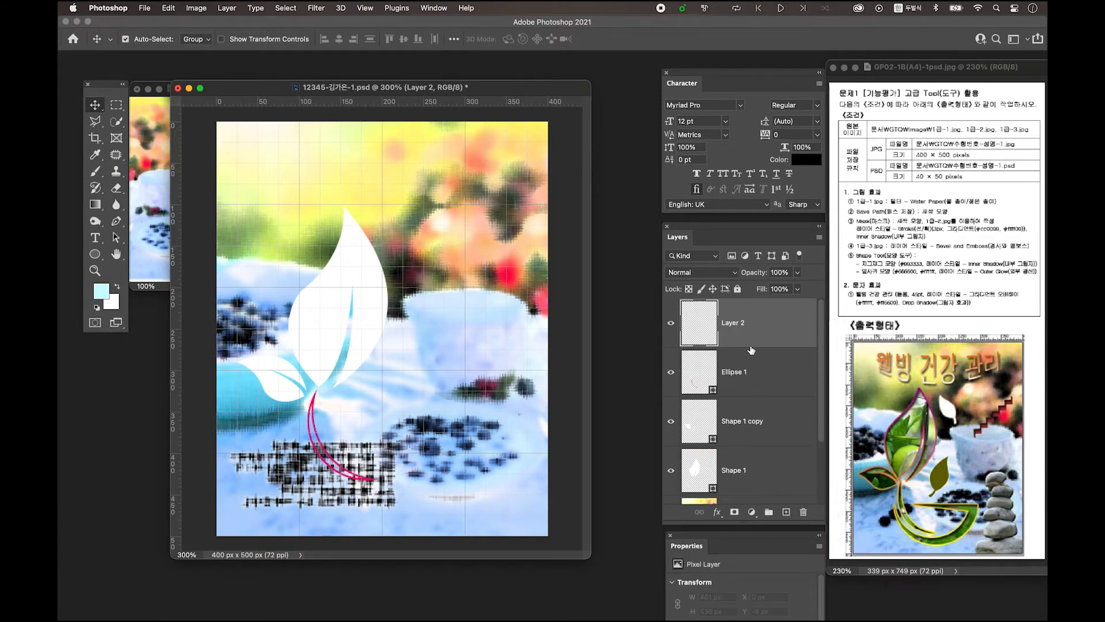
click(96, 254)
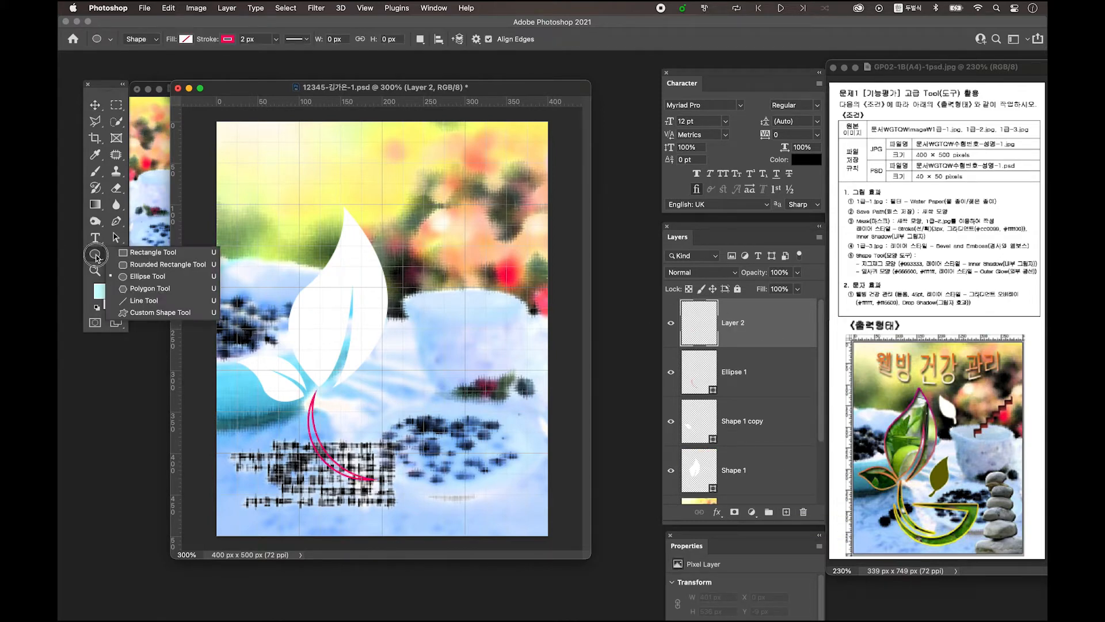
click(95, 255)
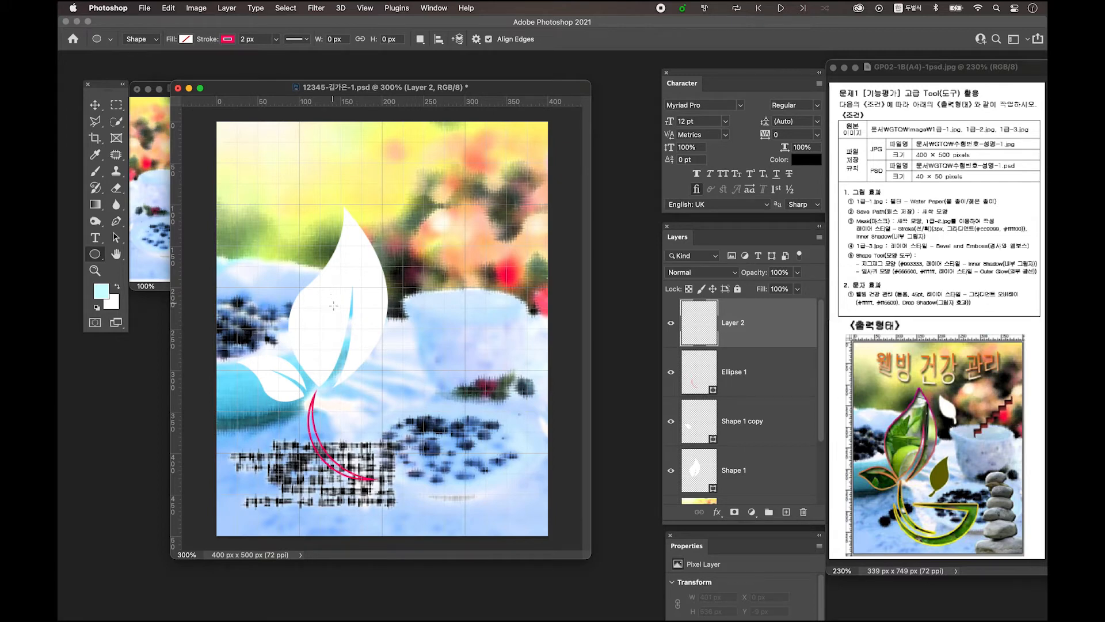
mouse_move(328, 300)
mouse_down()
mouse_move(463, 458)
mouse_move(500, 467)
mouse_up()
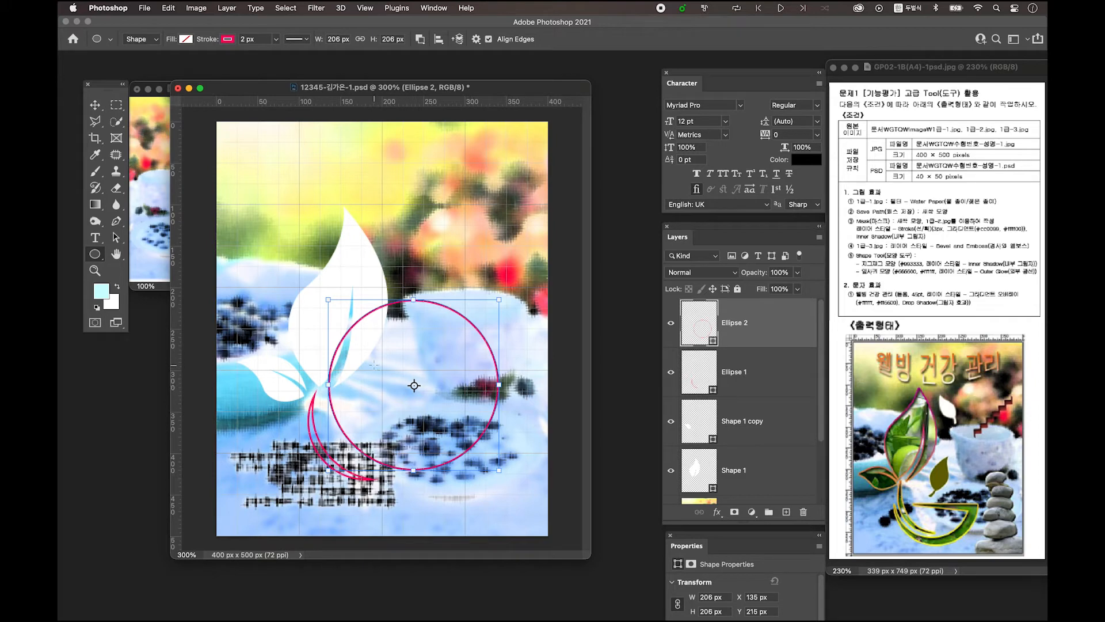
drag(362, 356, 454, 442)
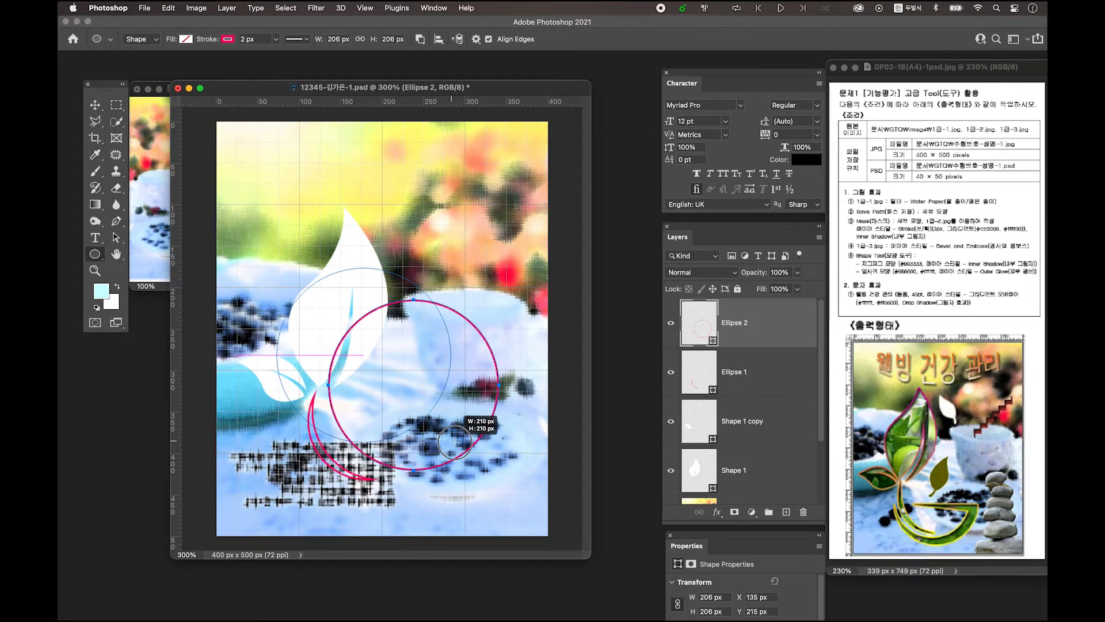
drag(454, 442, 454, 442)
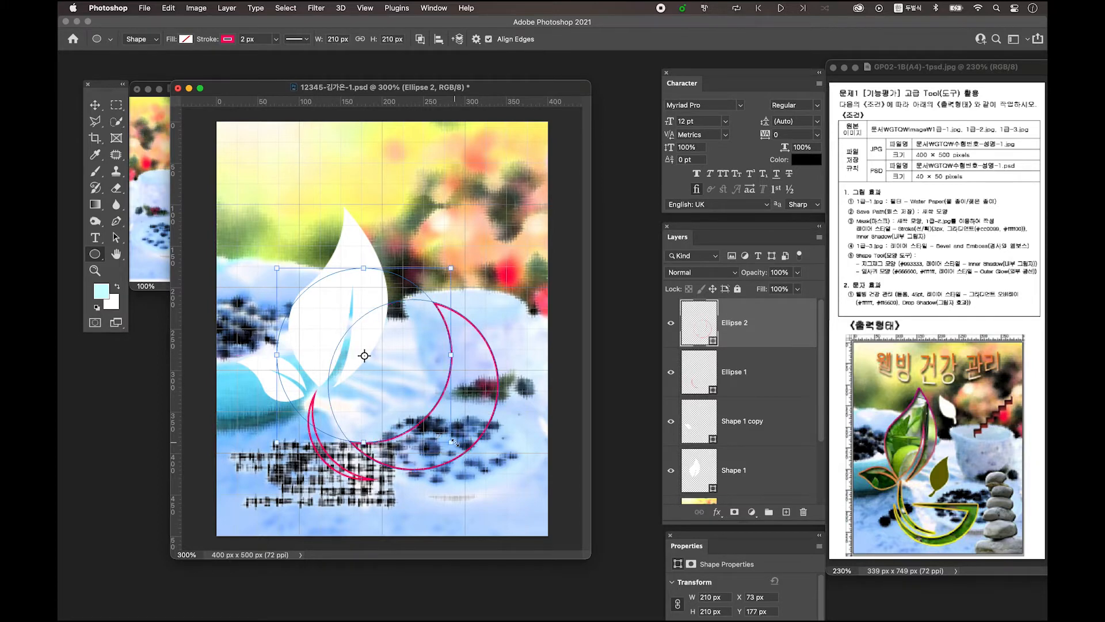
Move the second circle right and down and resize it to 181 × 180 px
click(116, 240)
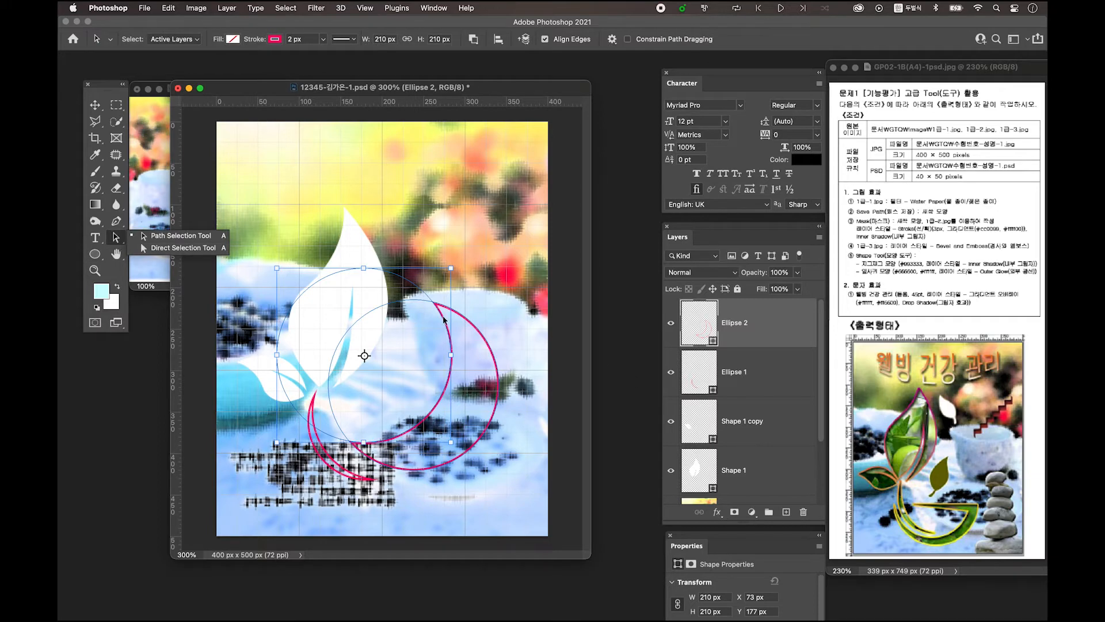
drag(447, 329, 485, 344)
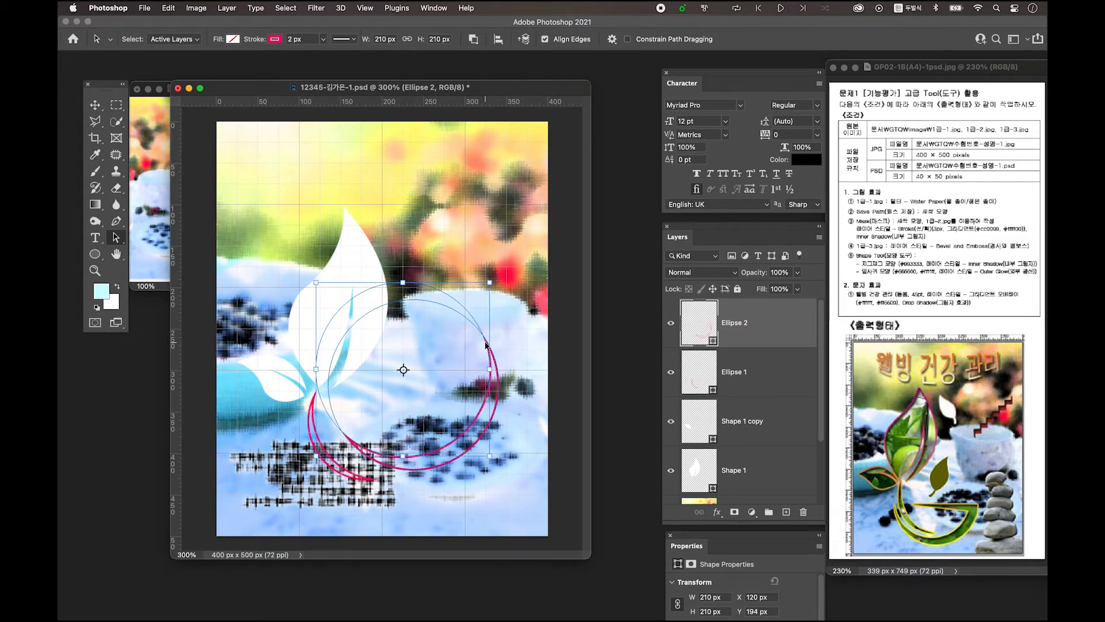
drag(316, 283, 330, 297)
drag(490, 376, 489, 371)
mouse_move(489, 297)
mouse_down()
mouse_move(478, 316)
mouse_move(480, 307)
mouse_up()
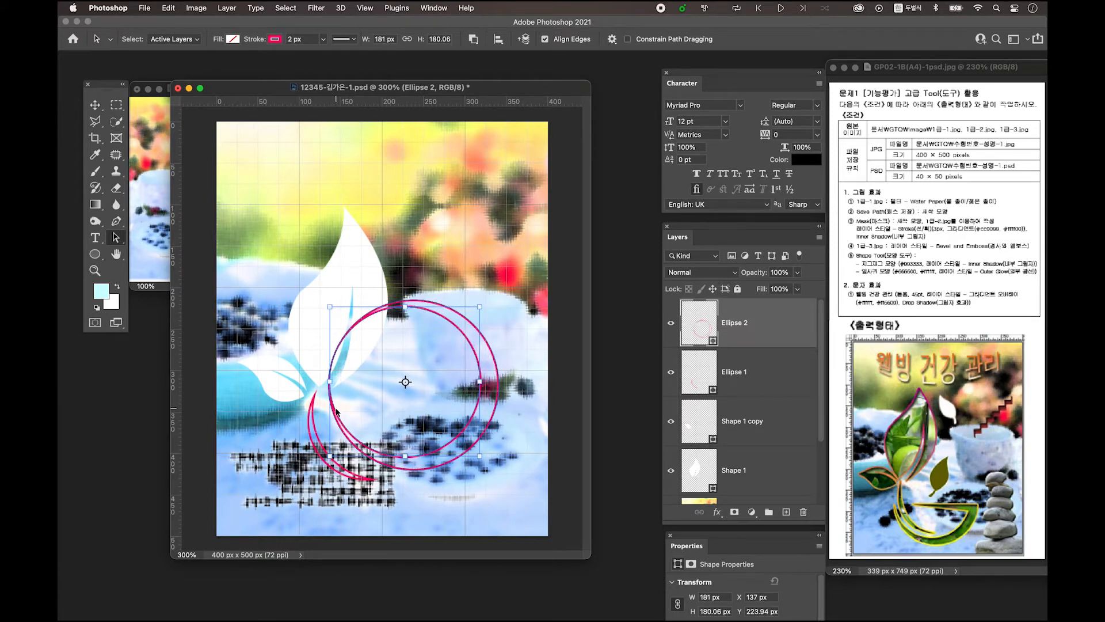
drag(327, 381, 326, 382)
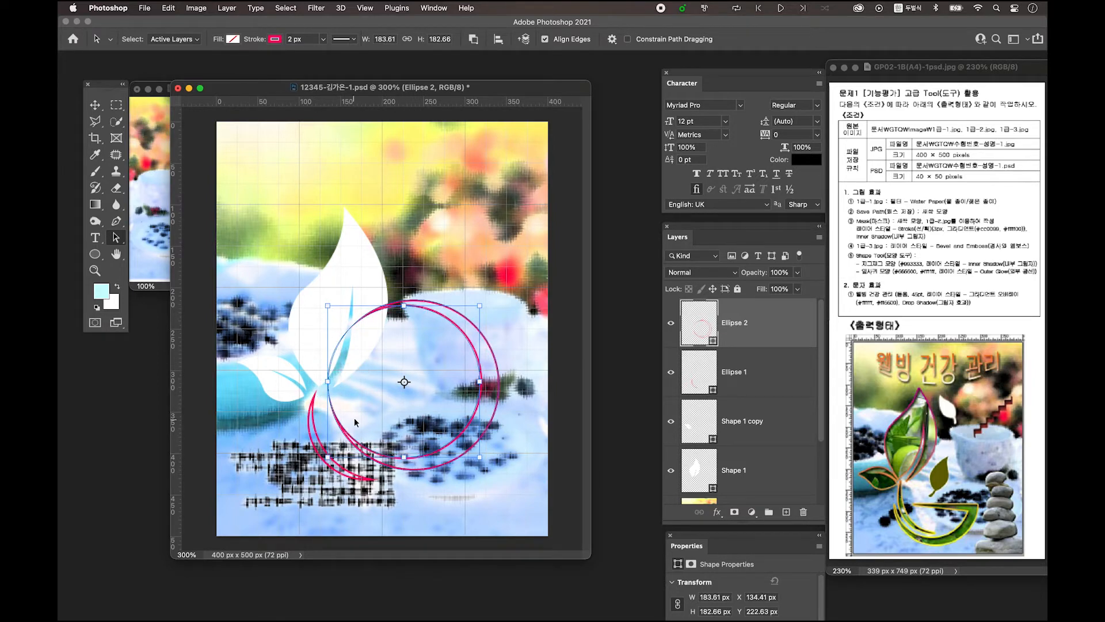
drag(329, 381, 328, 381)
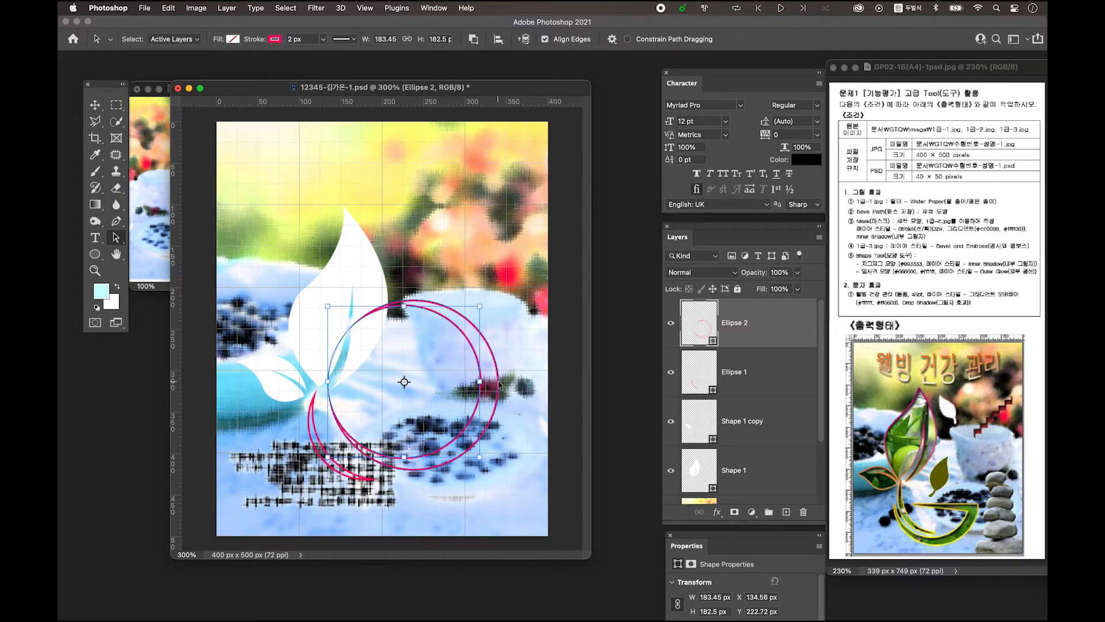
drag(480, 458, 479, 456)
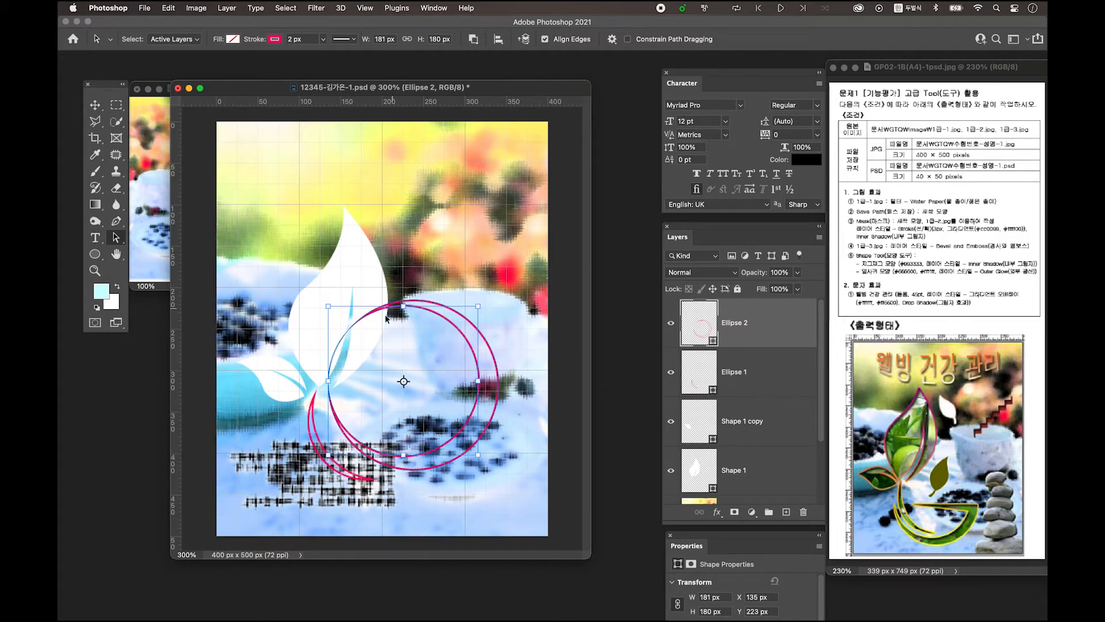
Add a wide rectangle to Ellipse 2 in Combine mode, positioned over the circles
click(96, 255)
drag(95, 256, 174, 253)
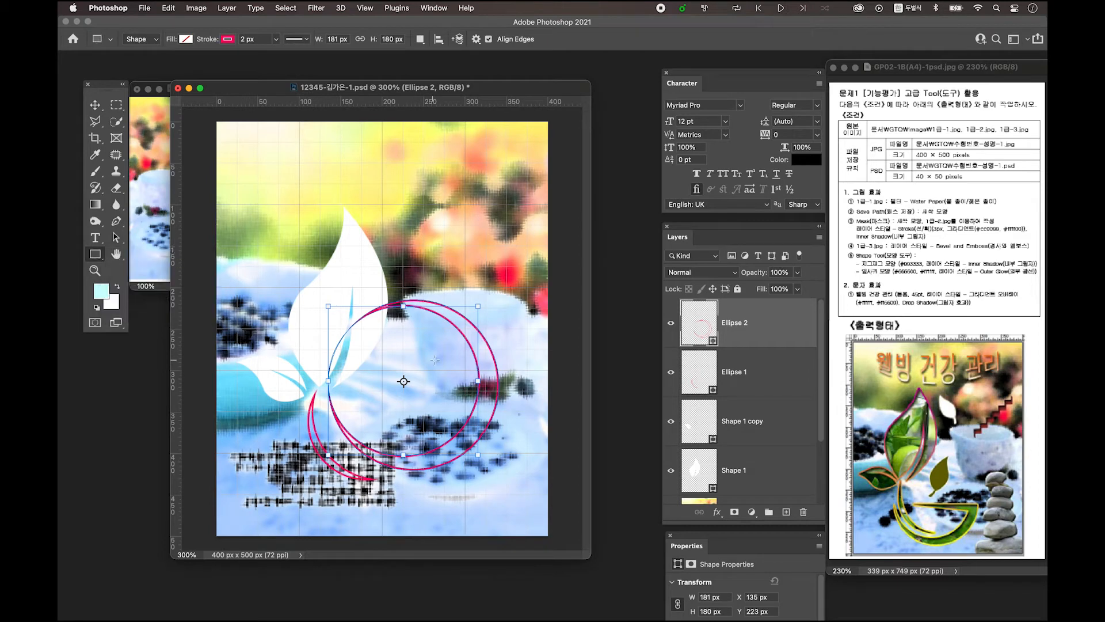
key(shift)
drag(328, 294, 442, 342)
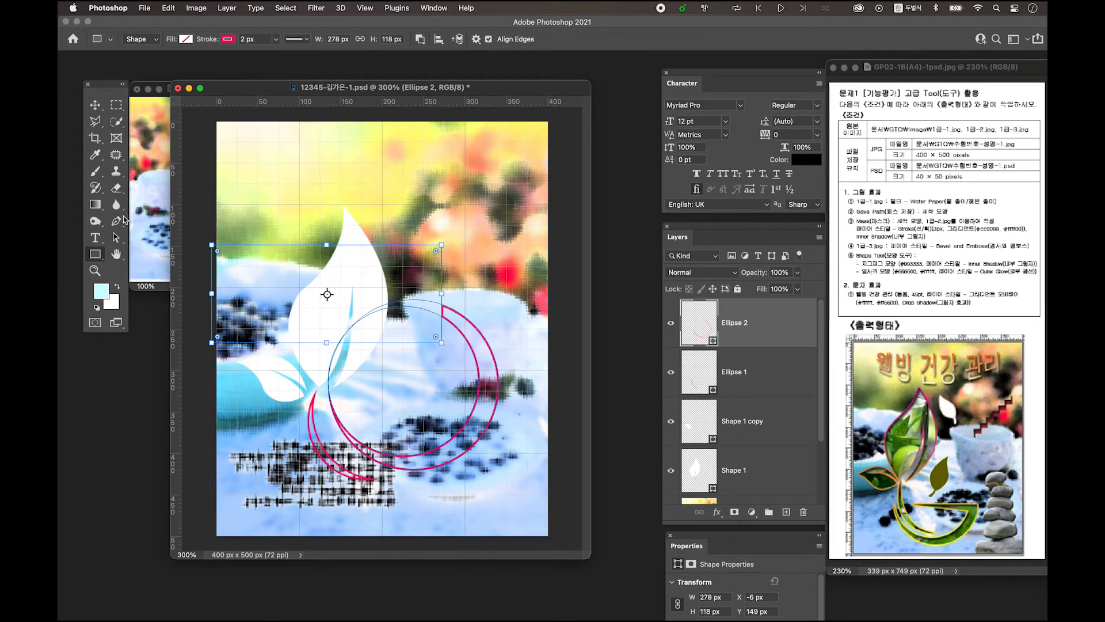
click(117, 241)
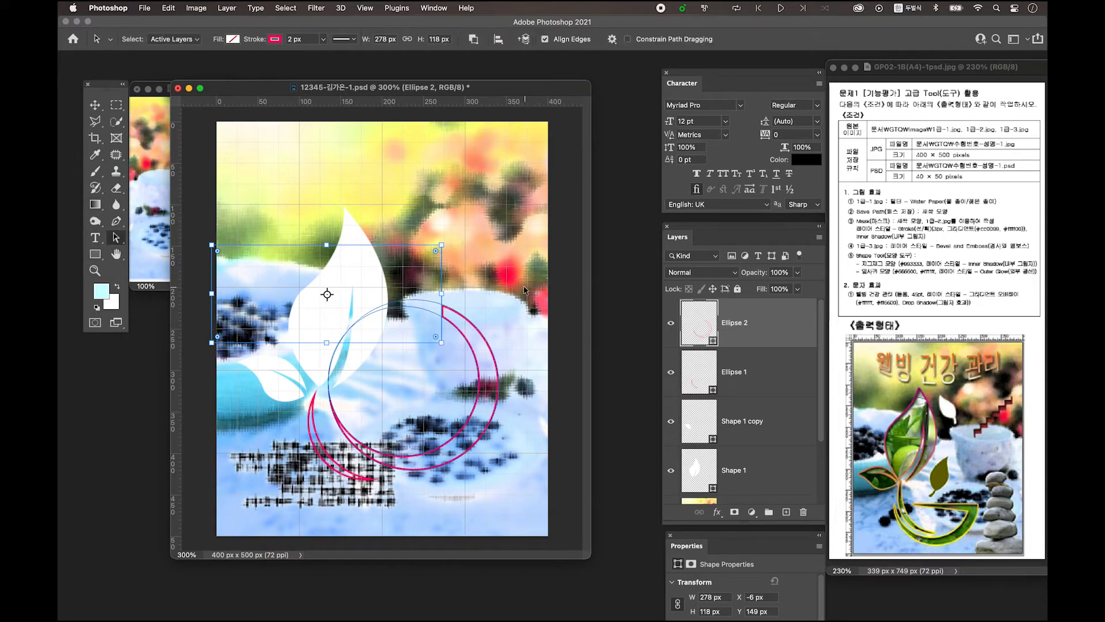
drag(442, 284, 525, 302)
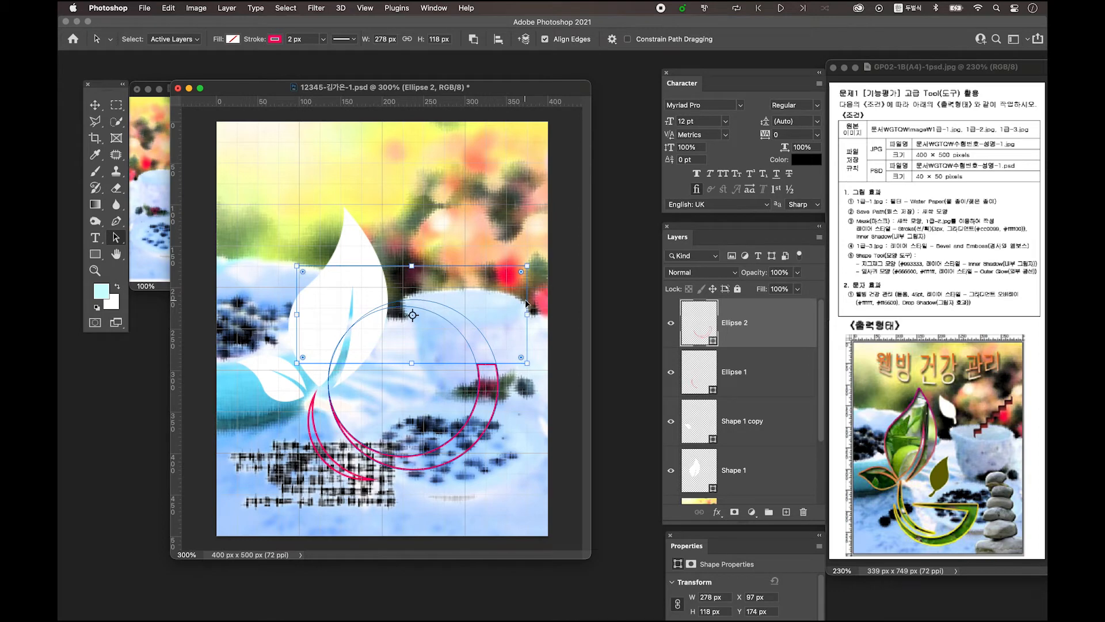
Merge the circles and rectangle into one crescent arc and raise it slightly
click(672, 324)
click(672, 324)
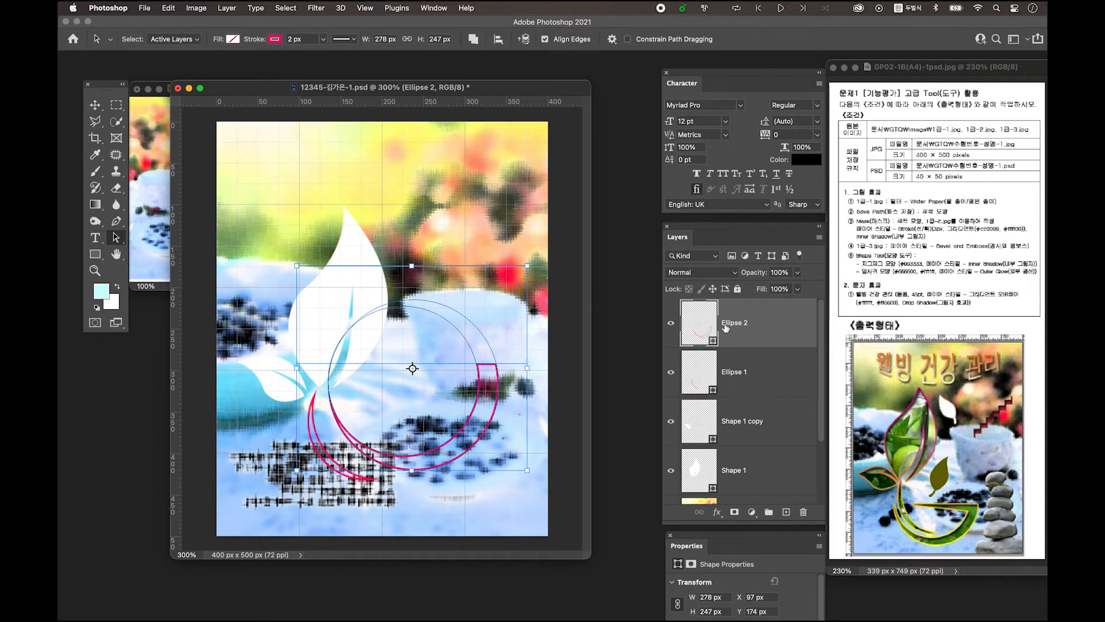
click(473, 39)
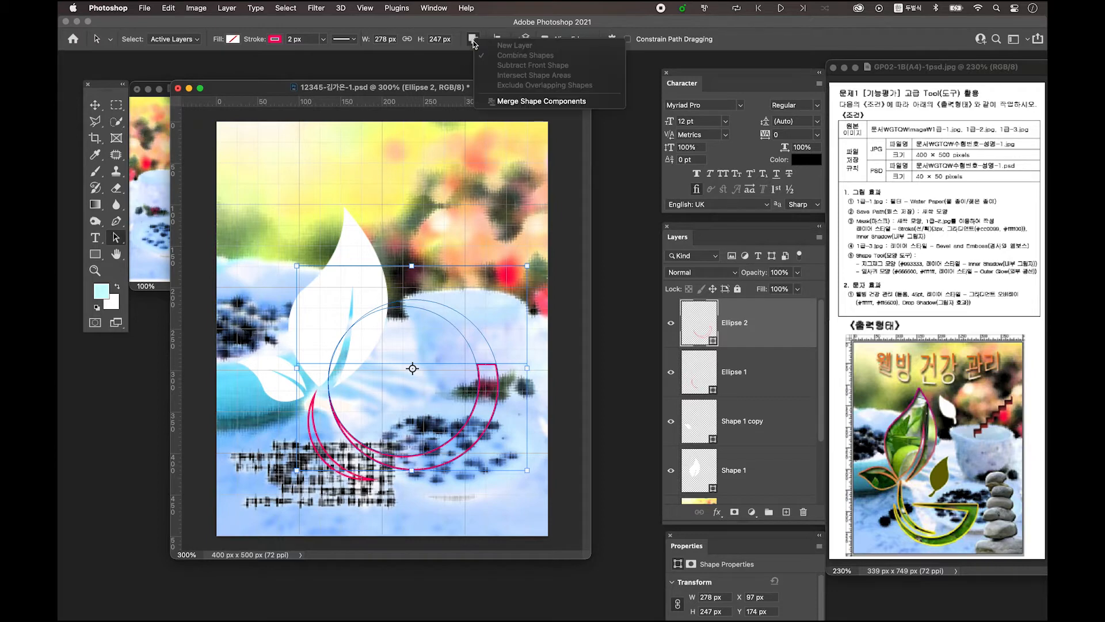
click(538, 101)
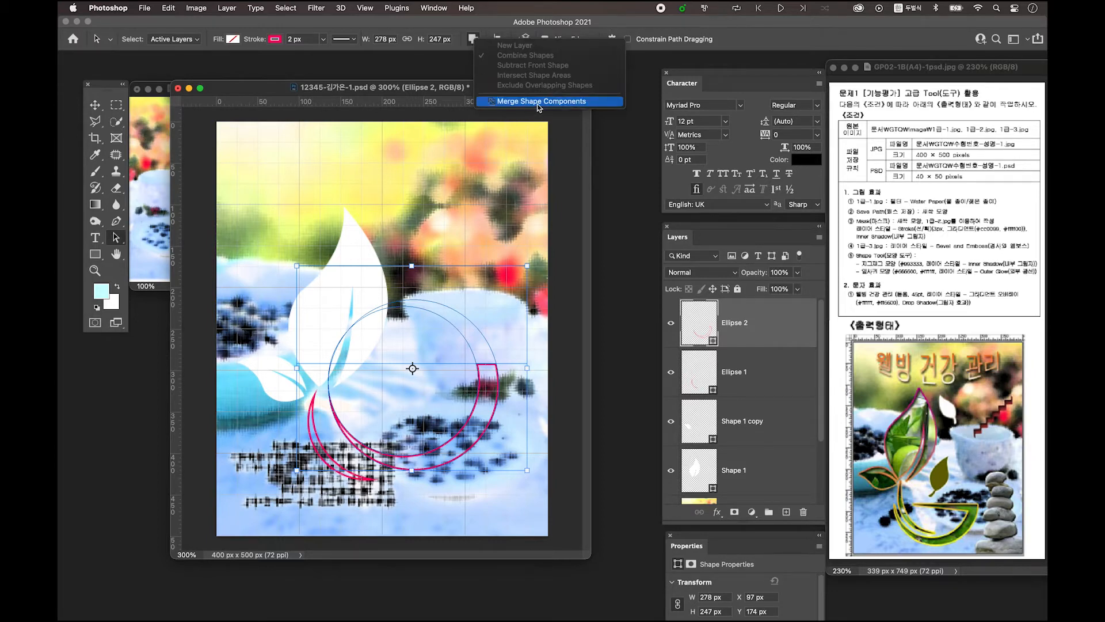
click(95, 104)
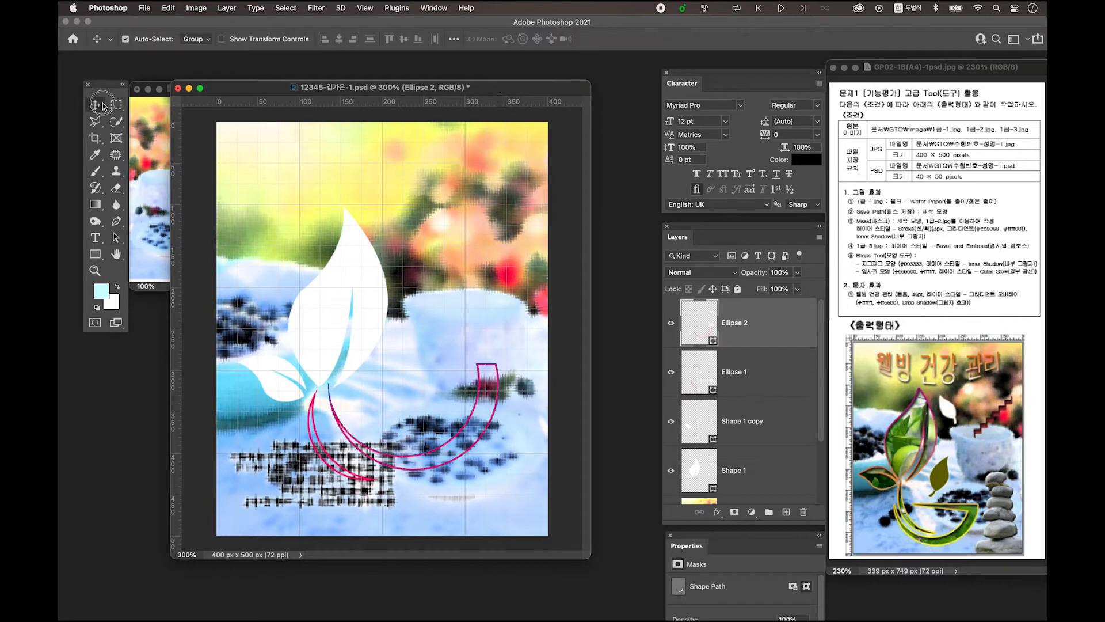
drag(485, 406, 482, 356)
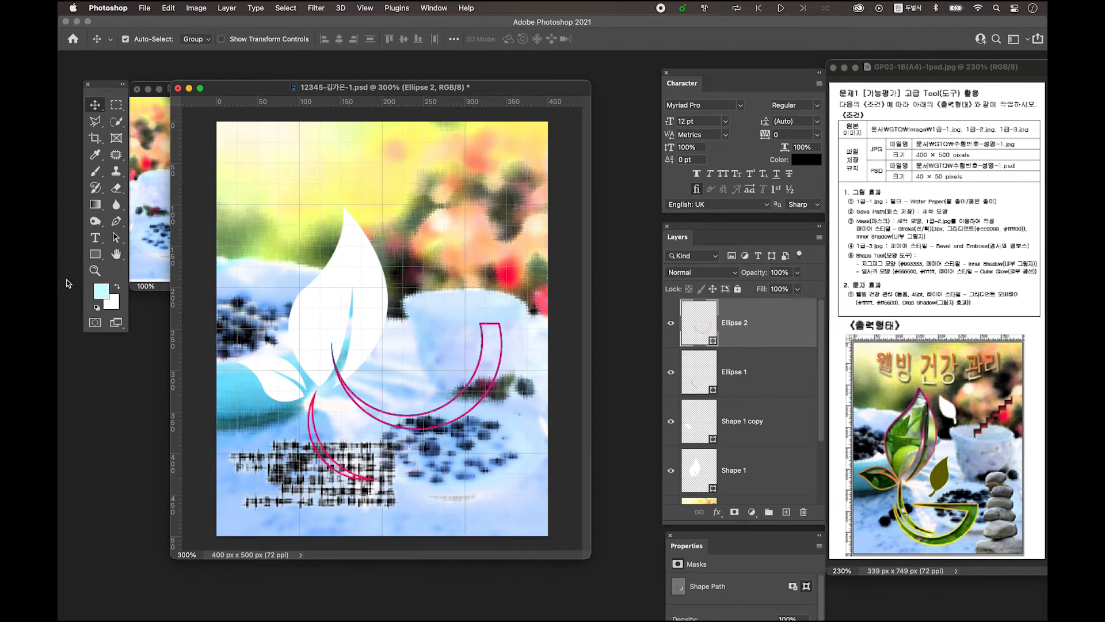
Draw a closed pen path with a straight horizontal top across the arc's ends
click(116, 221)
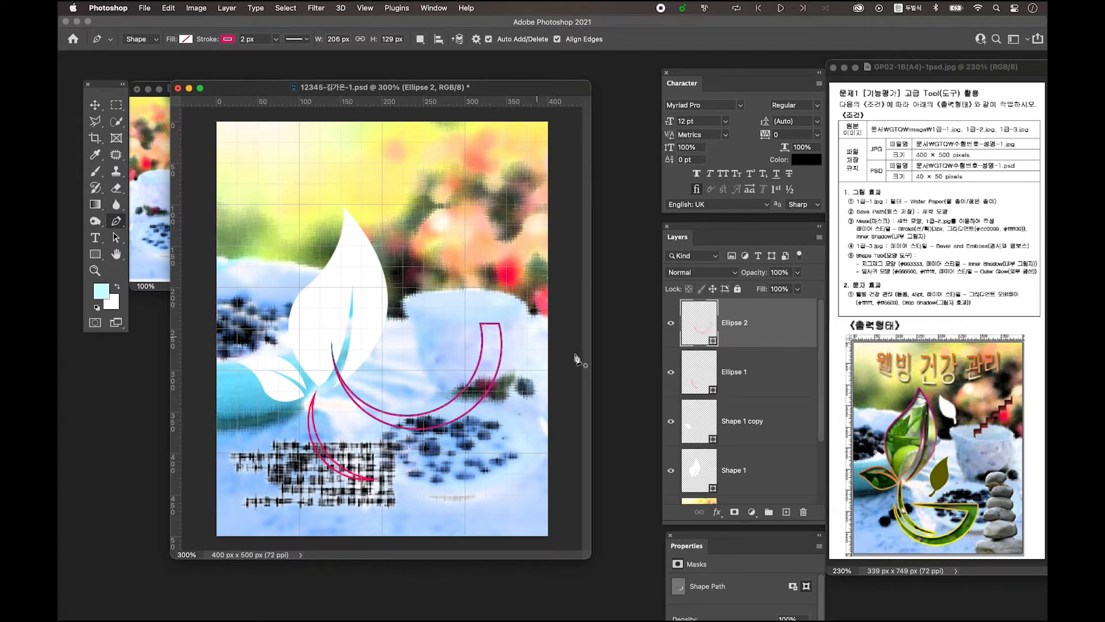
click(500, 327)
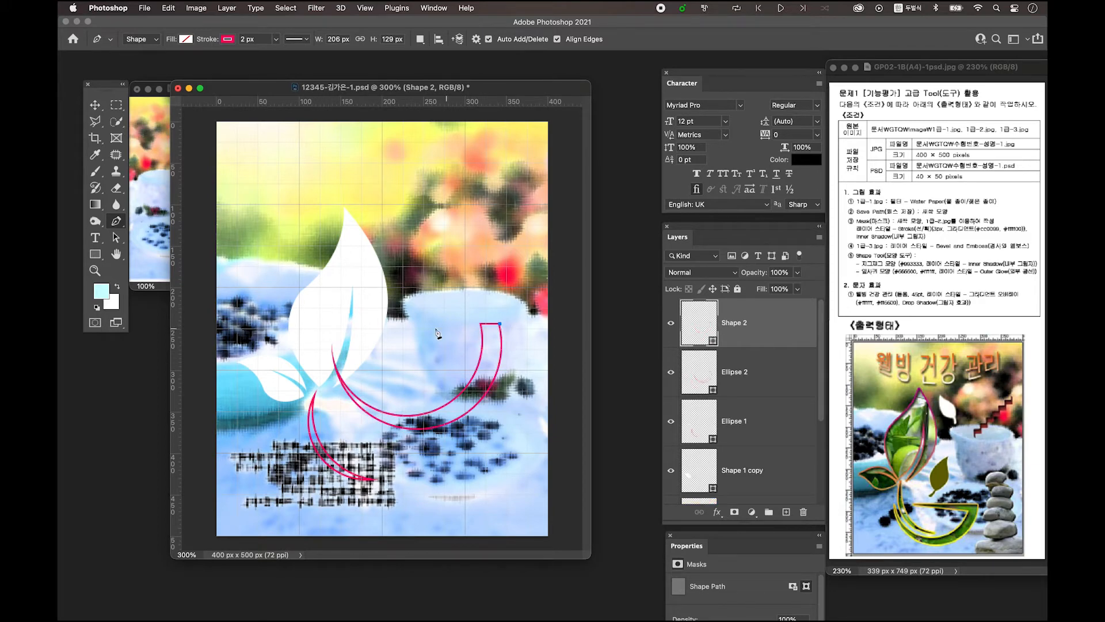
shift+click(355, 324)
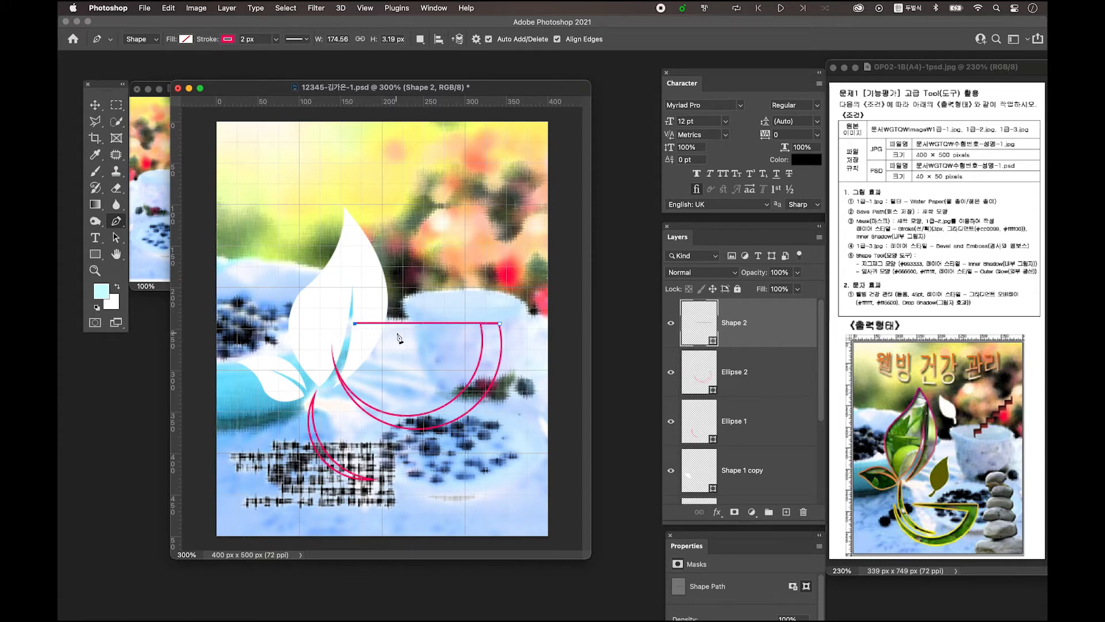
click(368, 324)
key(super+z)
click(487, 343)
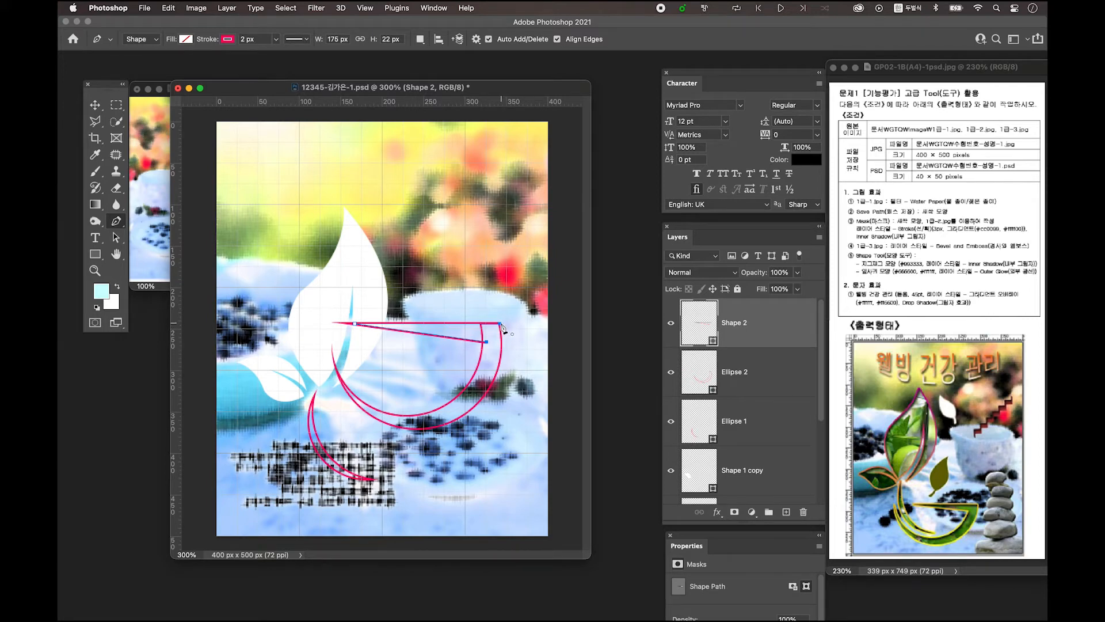
click(500, 325)
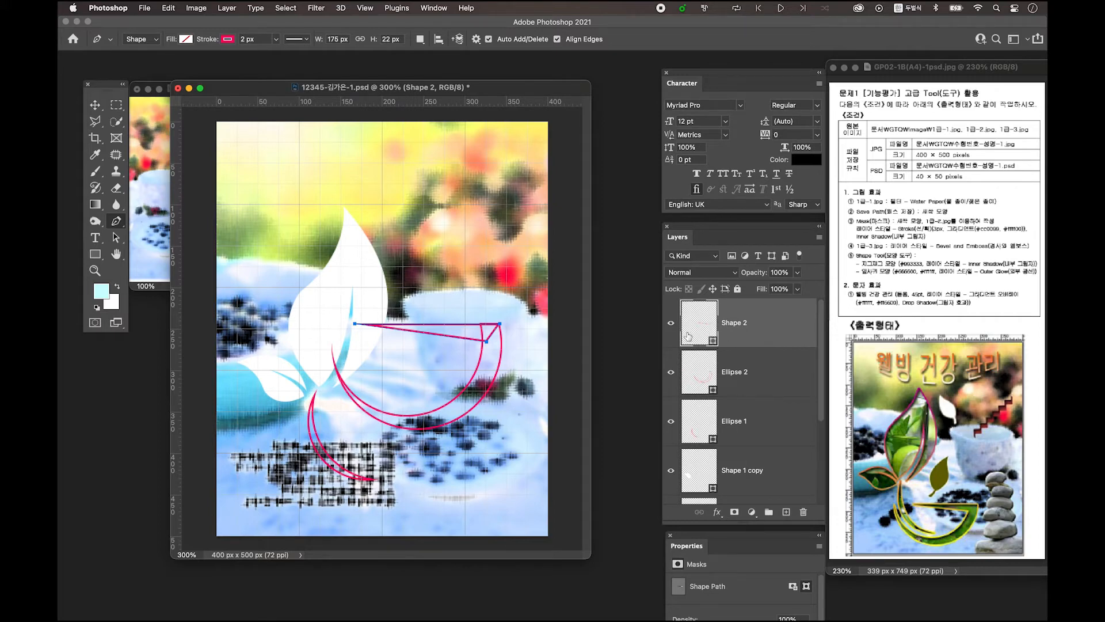
Compare Shape 2 and Ellipse 2 by toggling visibility, then select both layers
click(670, 327)
click(671, 327)
click(671, 327)
click(670, 326)
click(671, 374)
click(672, 375)
click(671, 375)
click(671, 375)
click(671, 375)
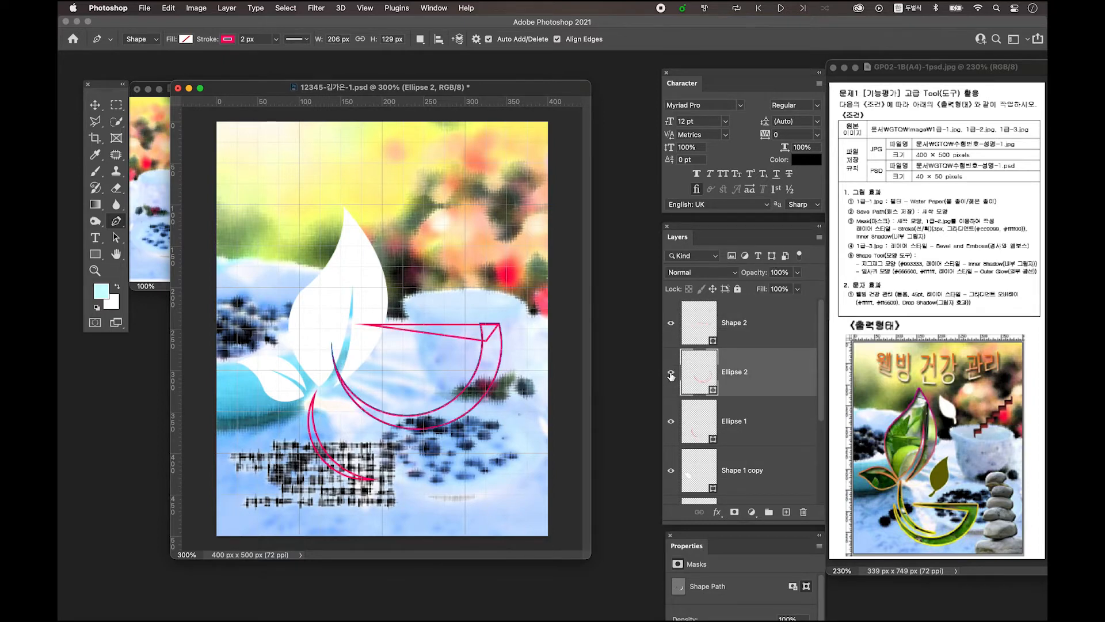
shift+click(764, 329)
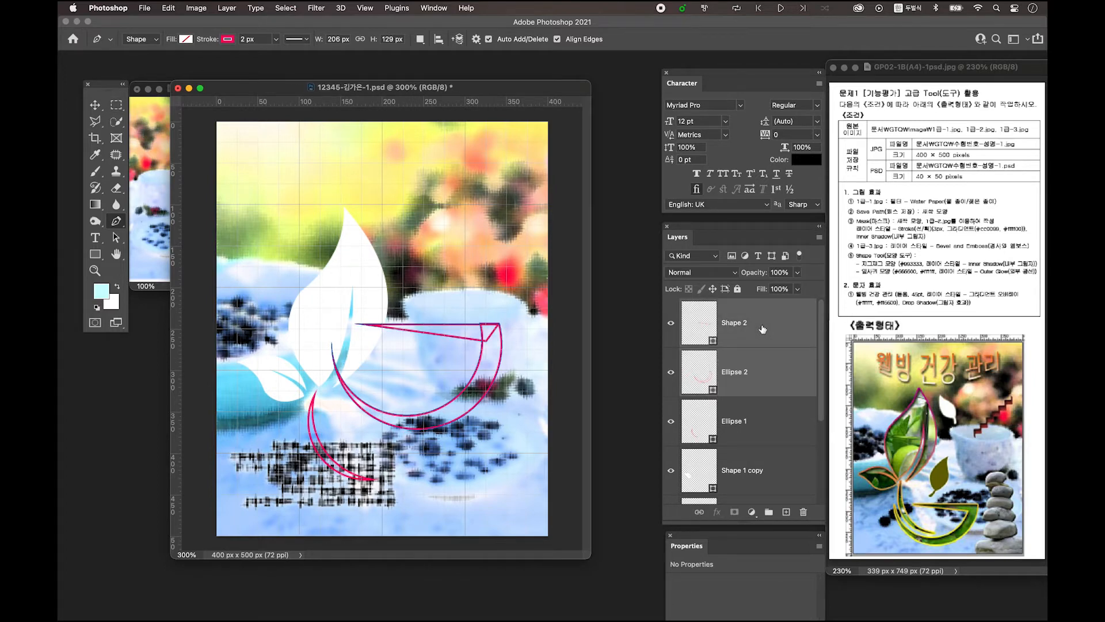
Merge Shape 2 and Ellipse 2 into one layer and merge its path components, zoomed to 500%
right_click(762, 323)
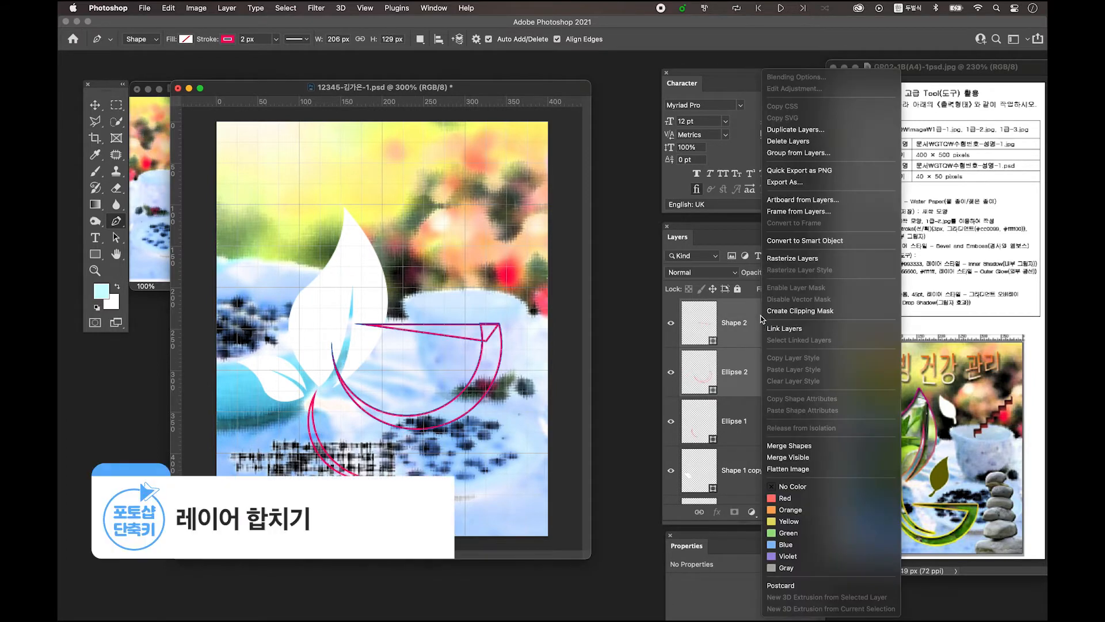
click(805, 449)
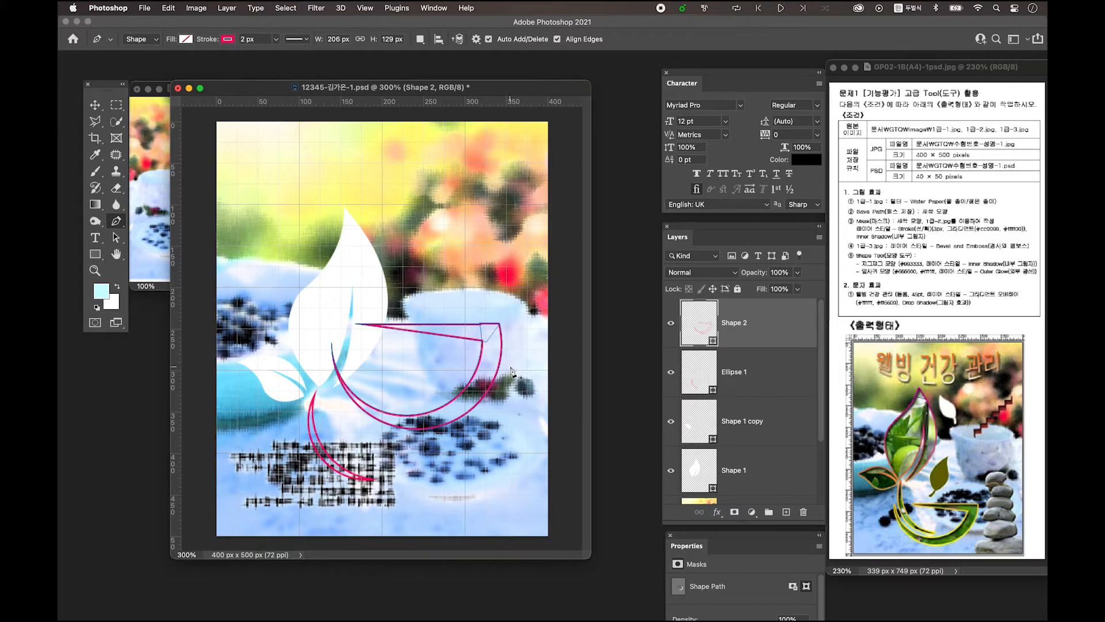
click(420, 40)
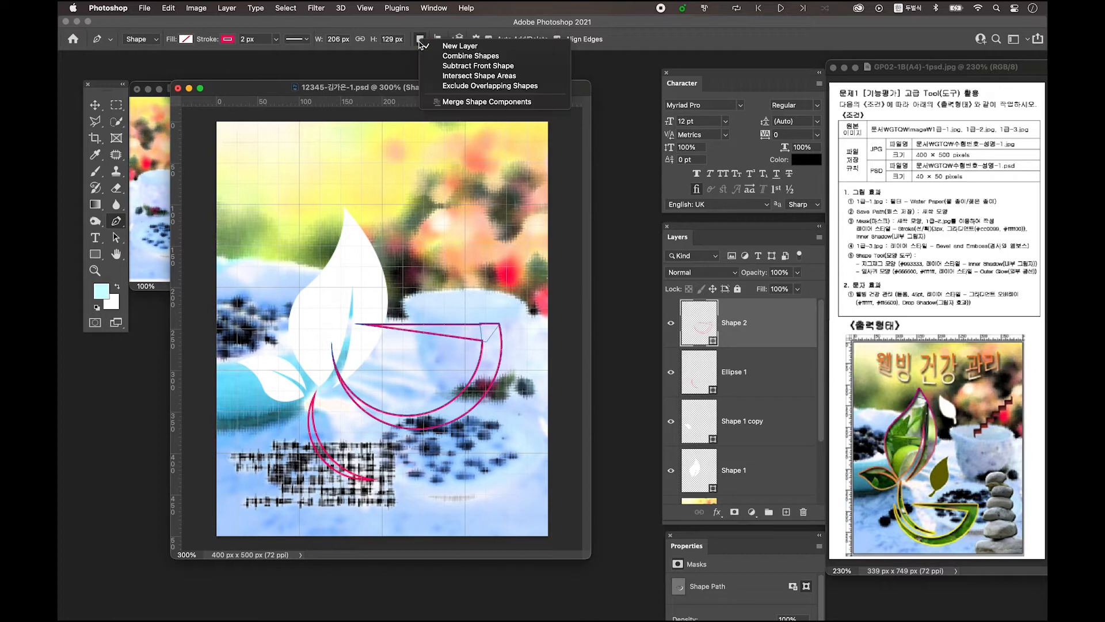
click(462, 103)
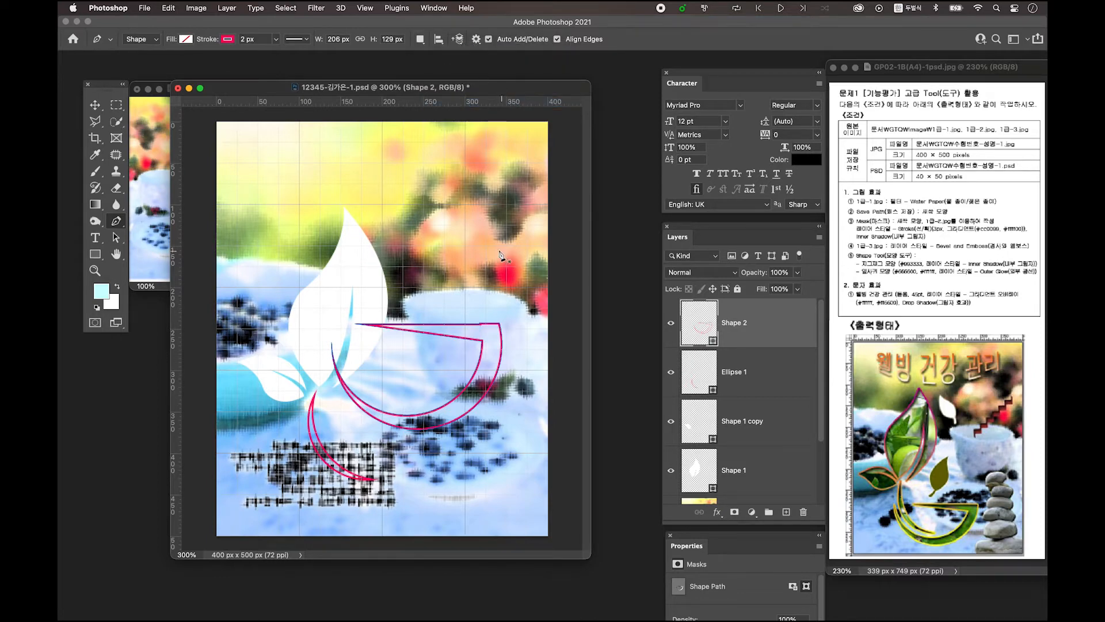
key(super+plus)
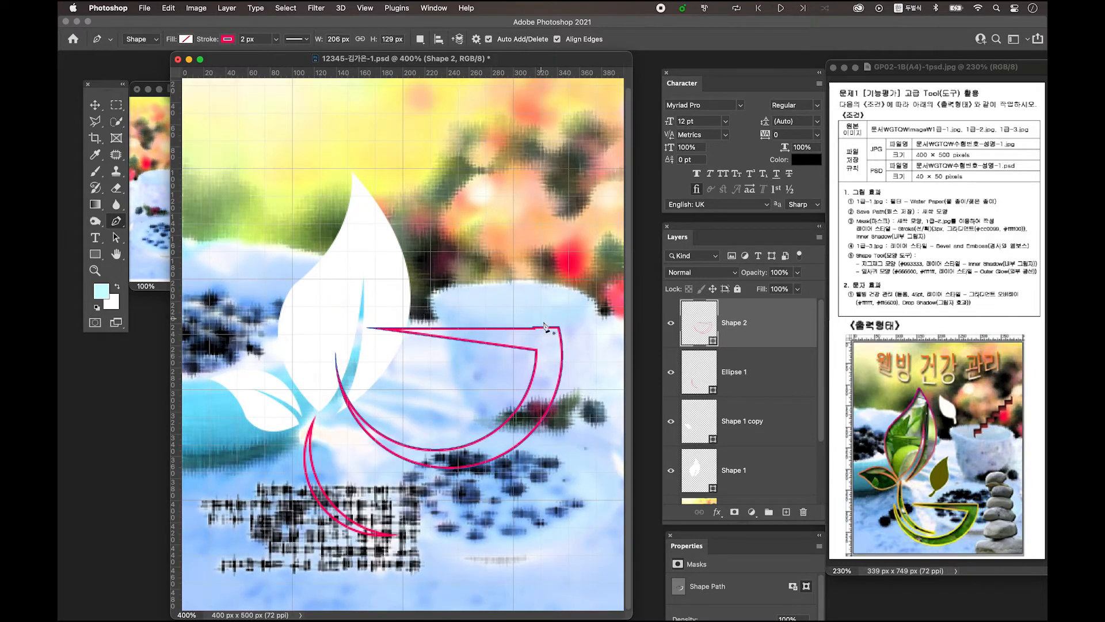
key(super+plus)
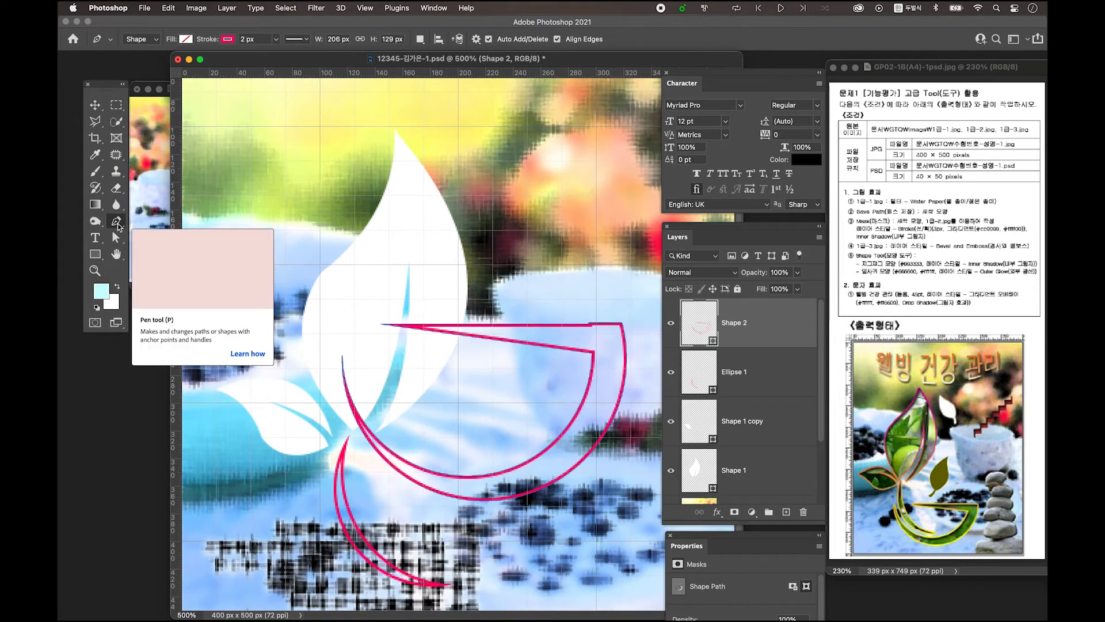
Delete the old top segment and reconnect the anchors with one straight pen line
click(116, 238)
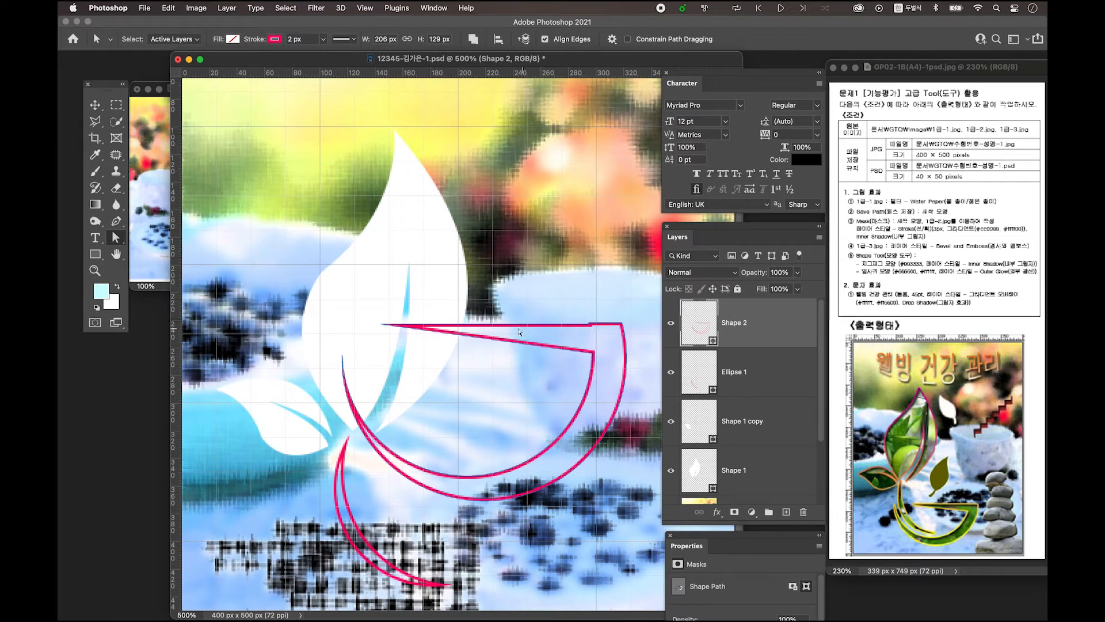
click(589, 325)
key(Delete)
click(589, 323)
key(Delete)
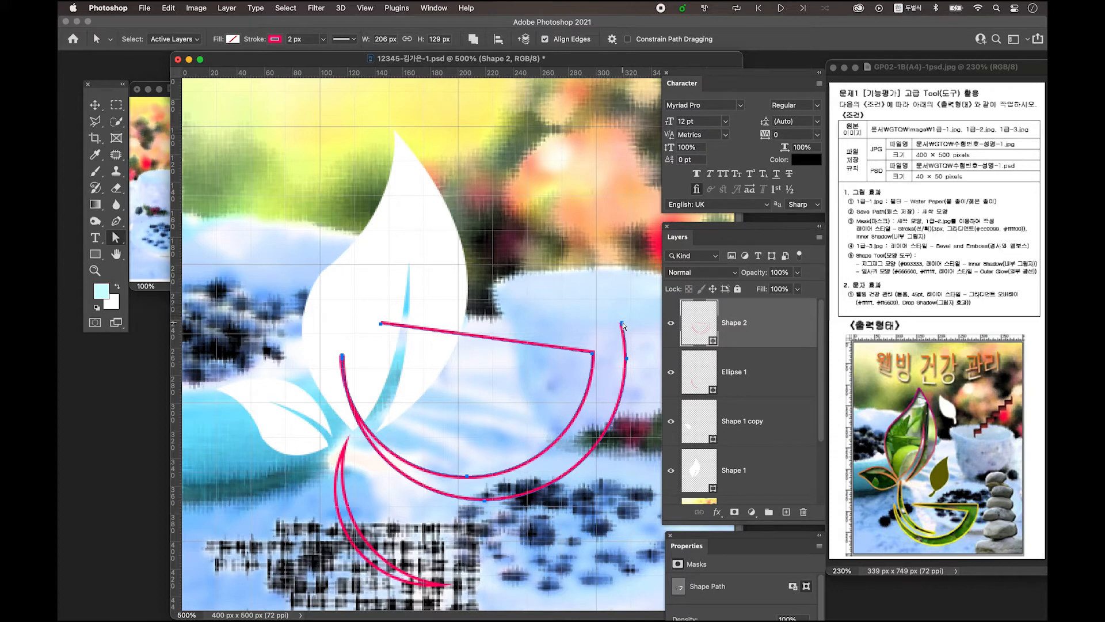
click(116, 221)
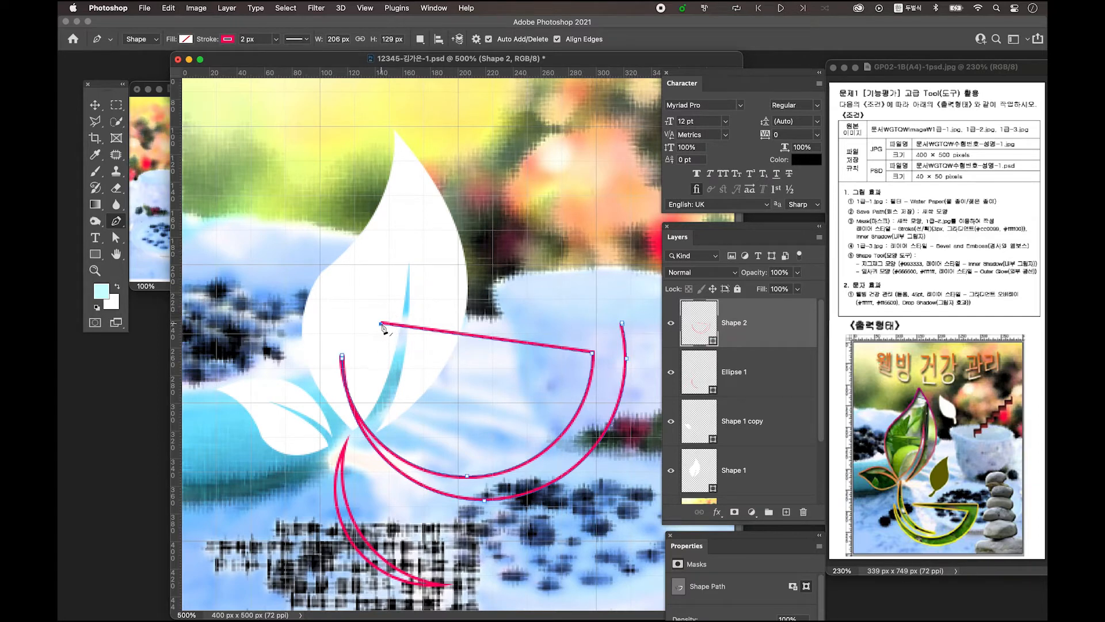
click(622, 324)
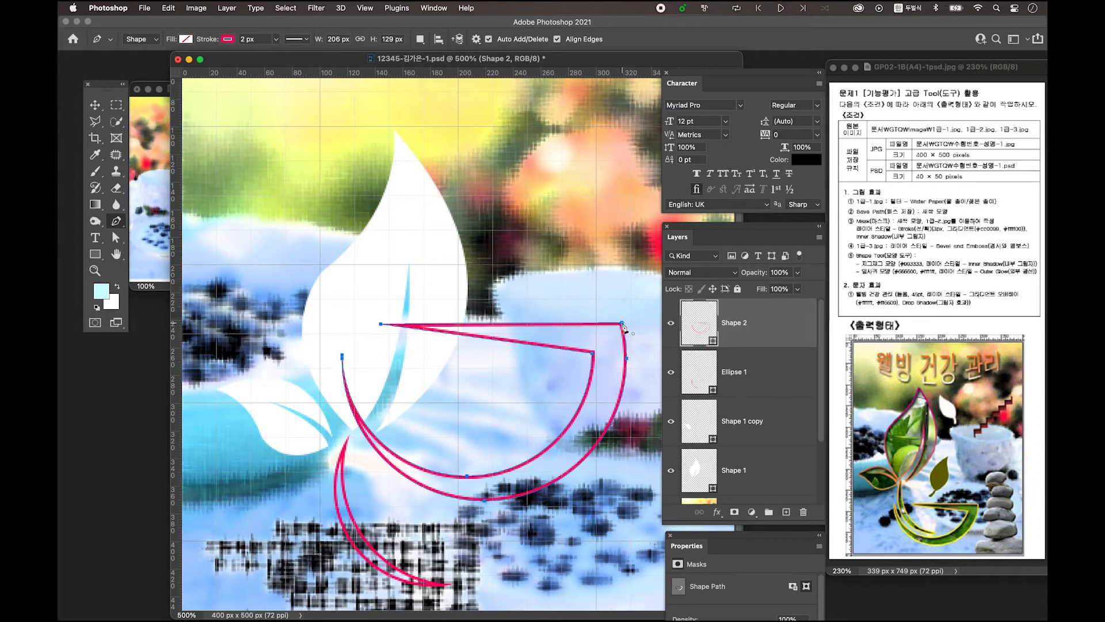
click(95, 105)
Set Auto-Select to Layer and move the cup shape down below the leaves
key(super+minus)
key(super+minus)
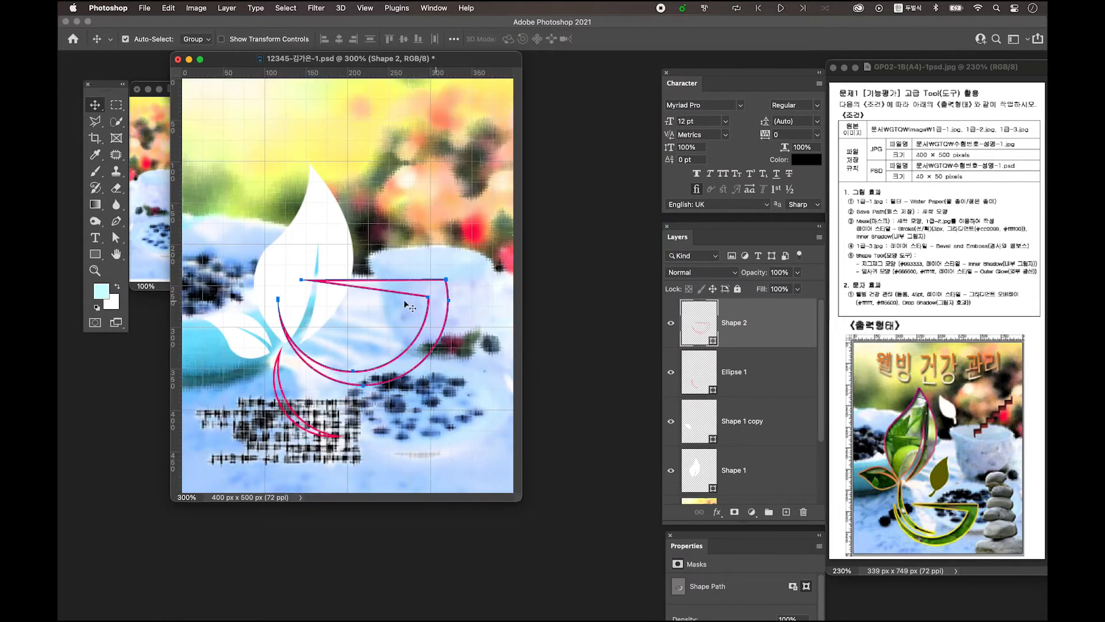
drag(522, 500, 637, 546)
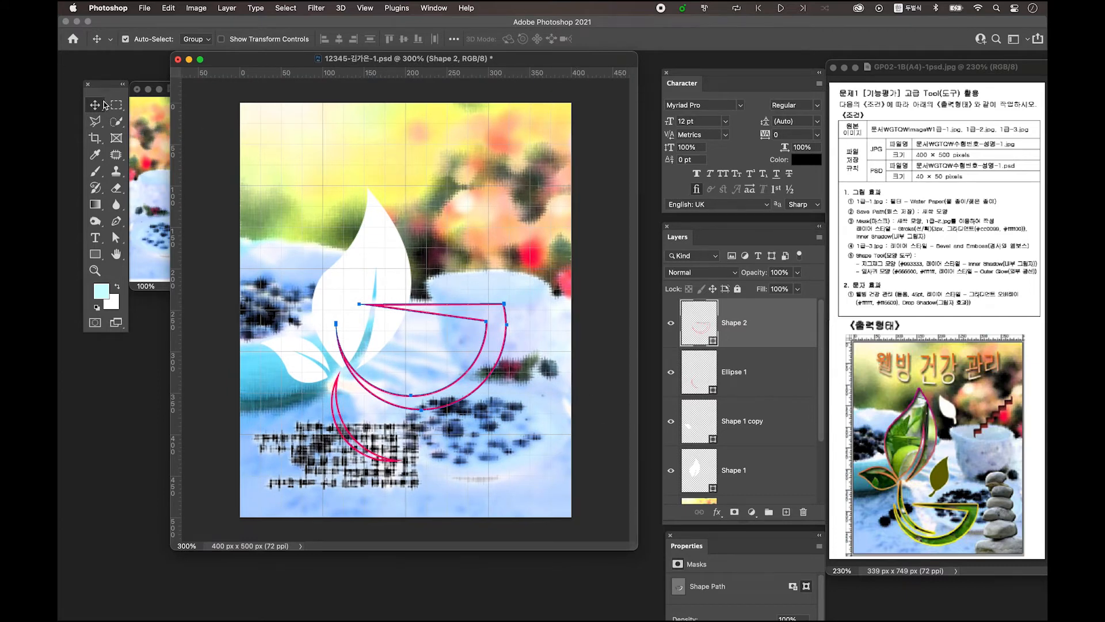
click(195, 39)
click(199, 50)
drag(481, 322, 468, 407)
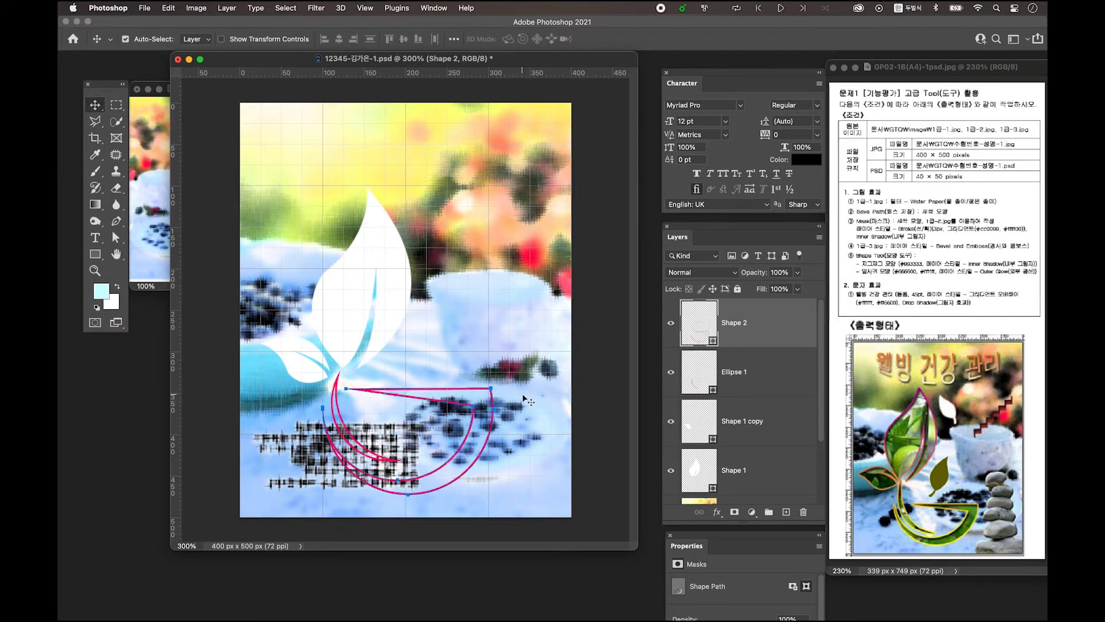
Nudge the leaves and curved shapes left and Ellipse 1 slightly down into the cup
click(335, 331)
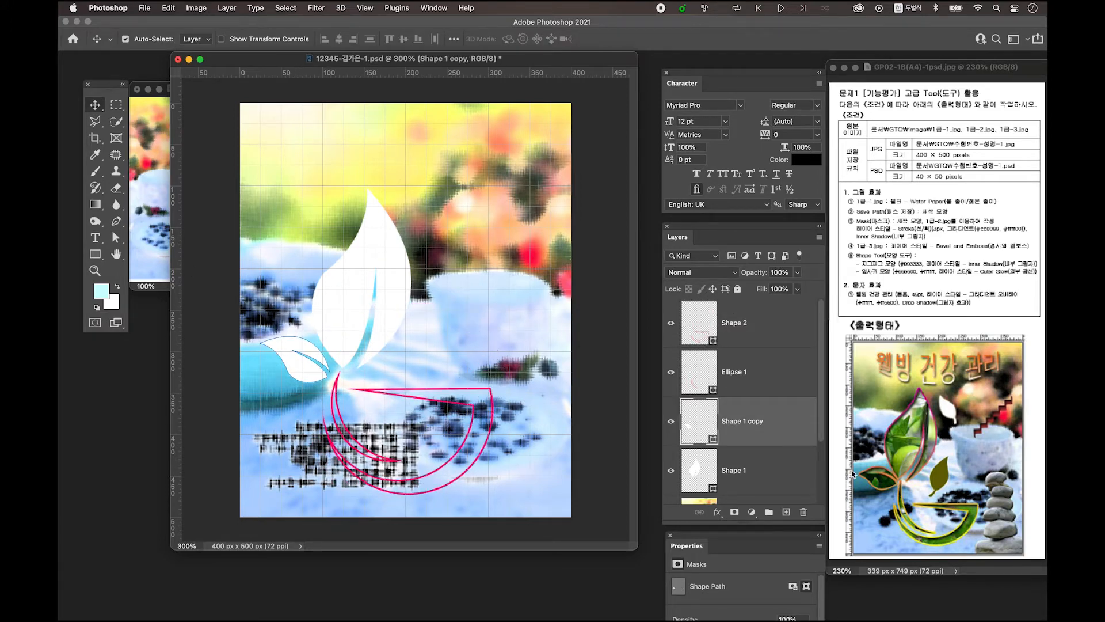
drag(292, 360, 286, 362)
click(365, 447)
click(361, 451)
shift+click(356, 468)
drag(356, 467, 347, 466)
drag(347, 324, 340, 324)
drag(327, 397, 325, 403)
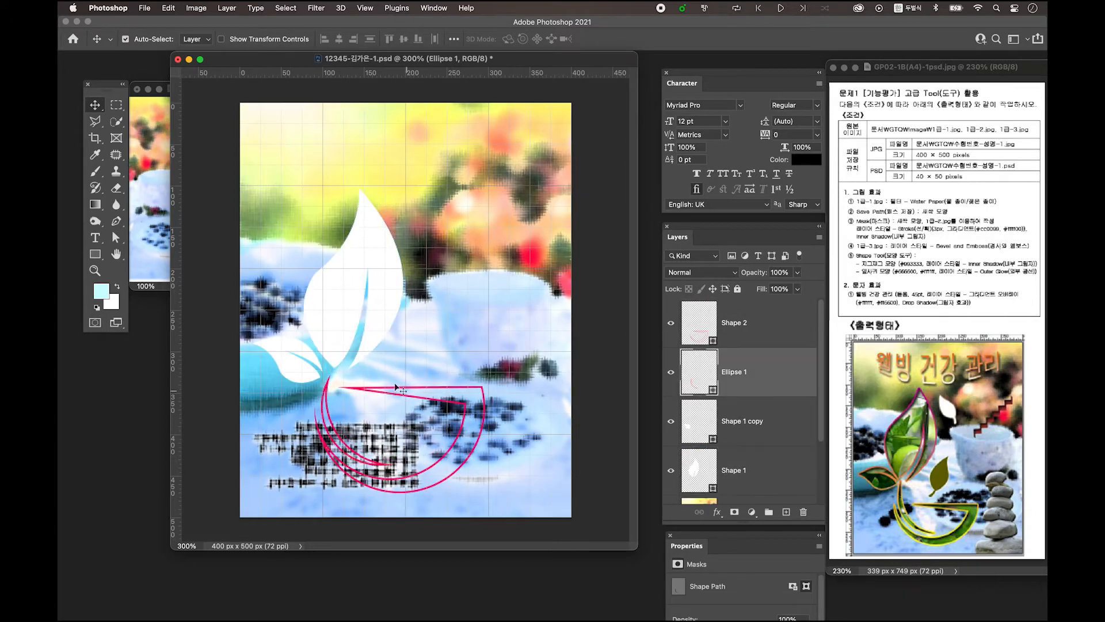
click(322, 366)
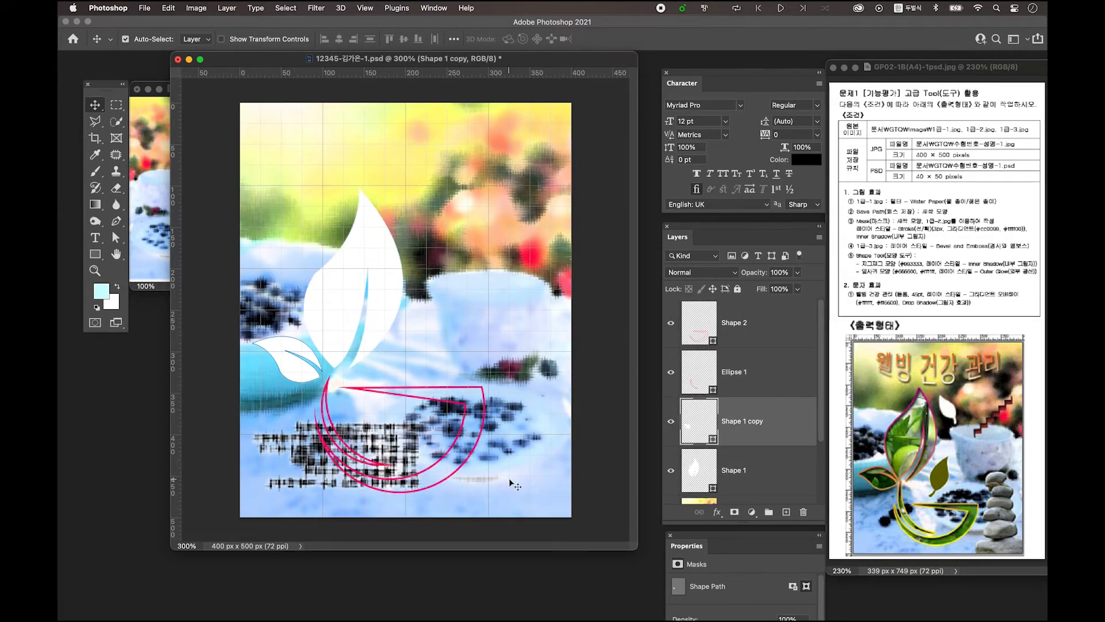
click(780, 337)
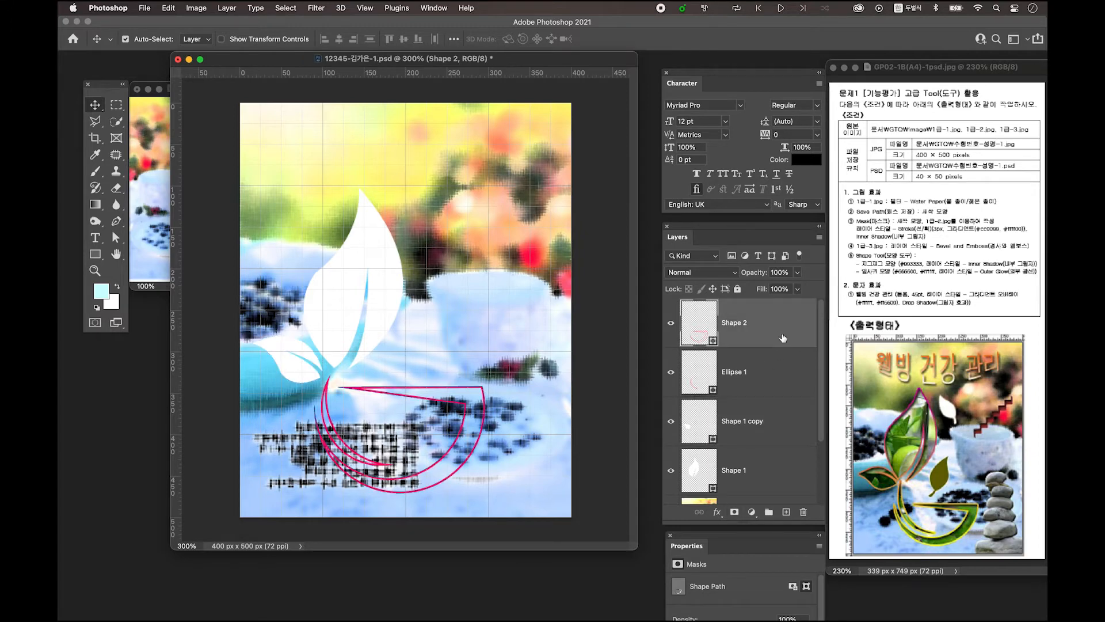
scroll(790, 356, down, 2)
scroll(790, 357, up, 2)
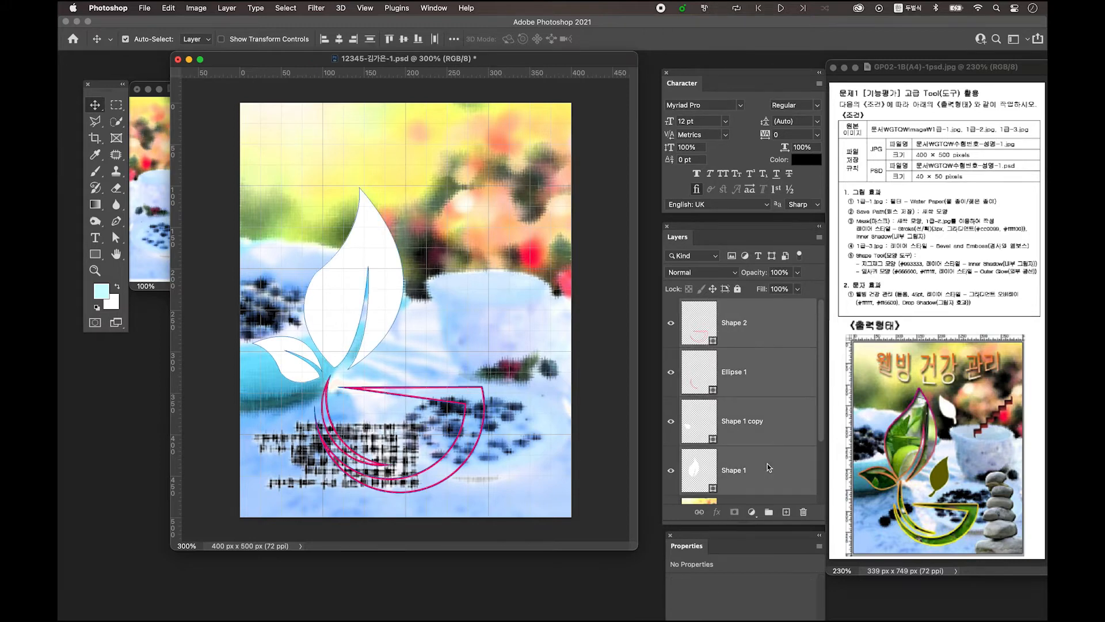
Merge all shape layers into Shape 2 and give it a white fill with no stroke
right_click(781, 361)
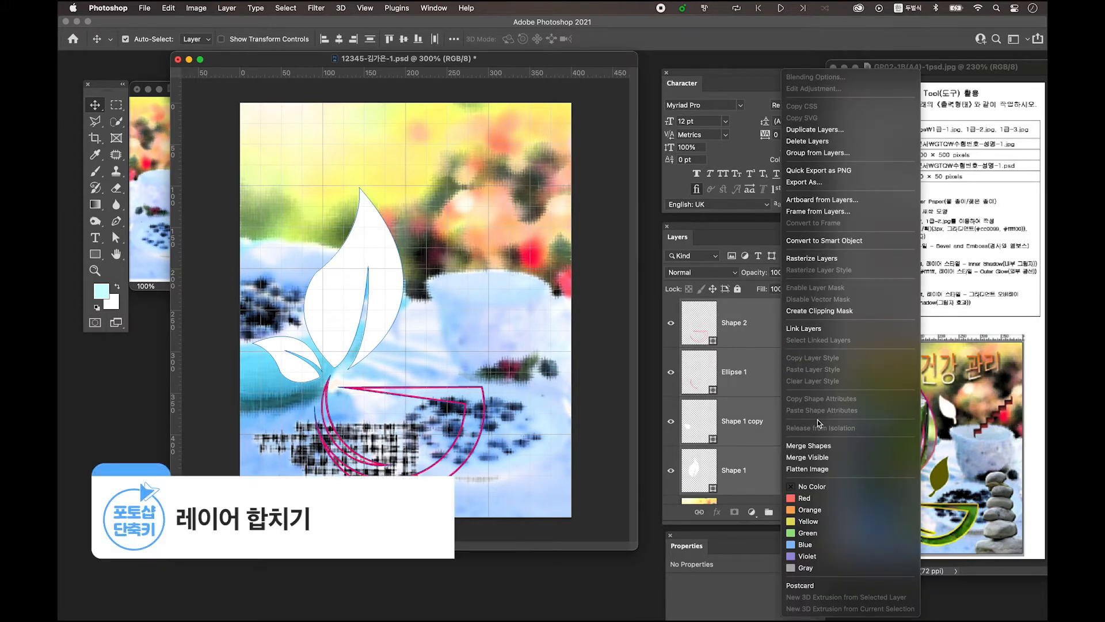
click(825, 447)
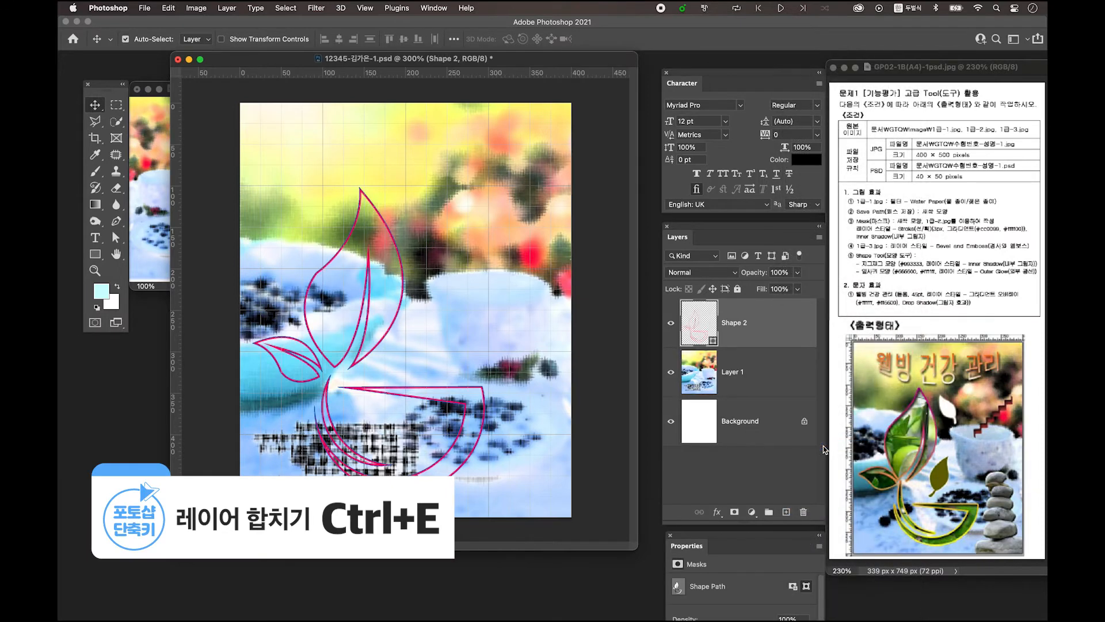
key(p)
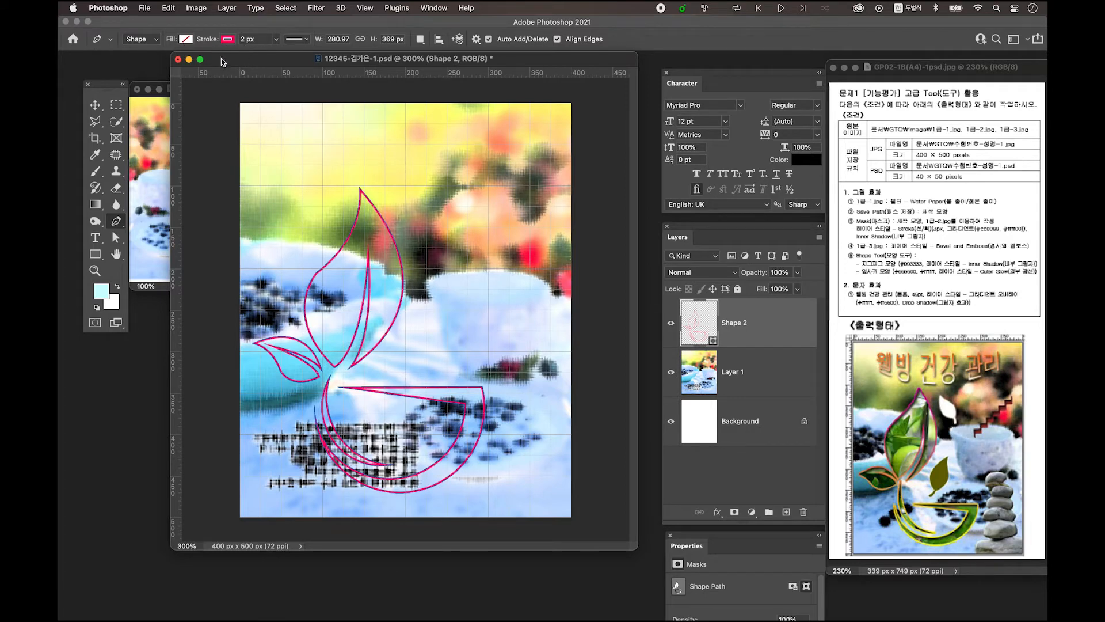
click(186, 39)
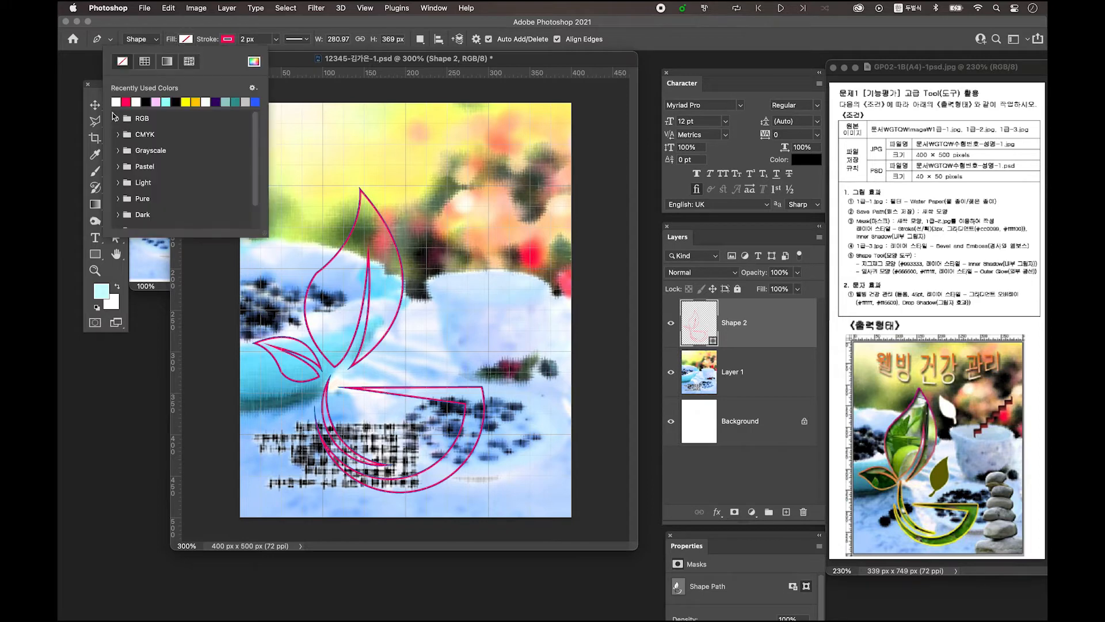
click(118, 102)
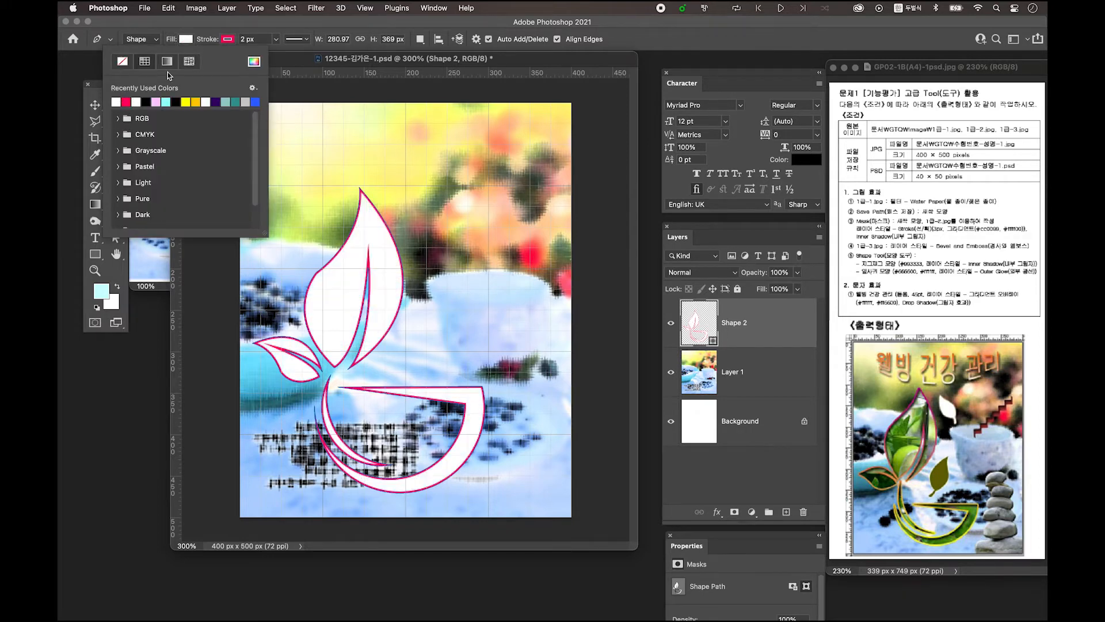
click(227, 39)
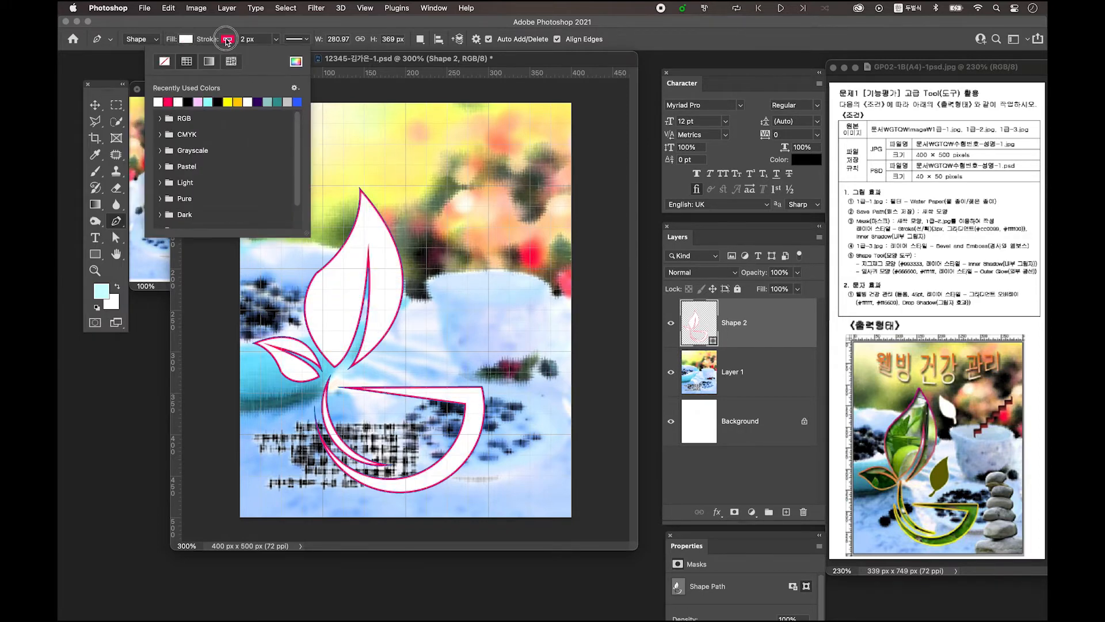
click(173, 61)
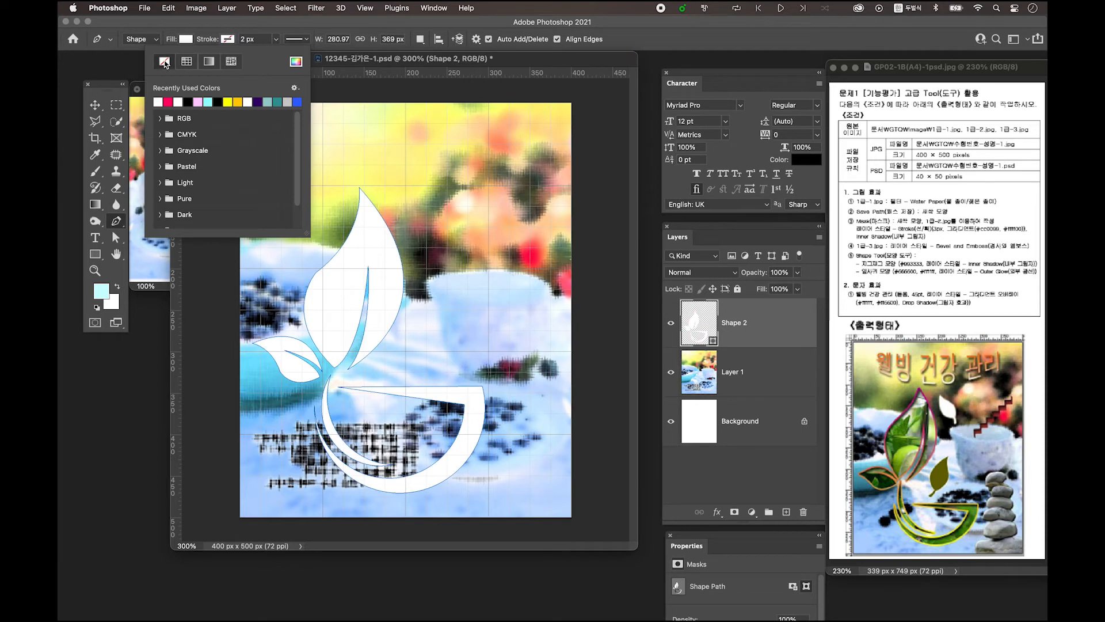
click(353, 66)
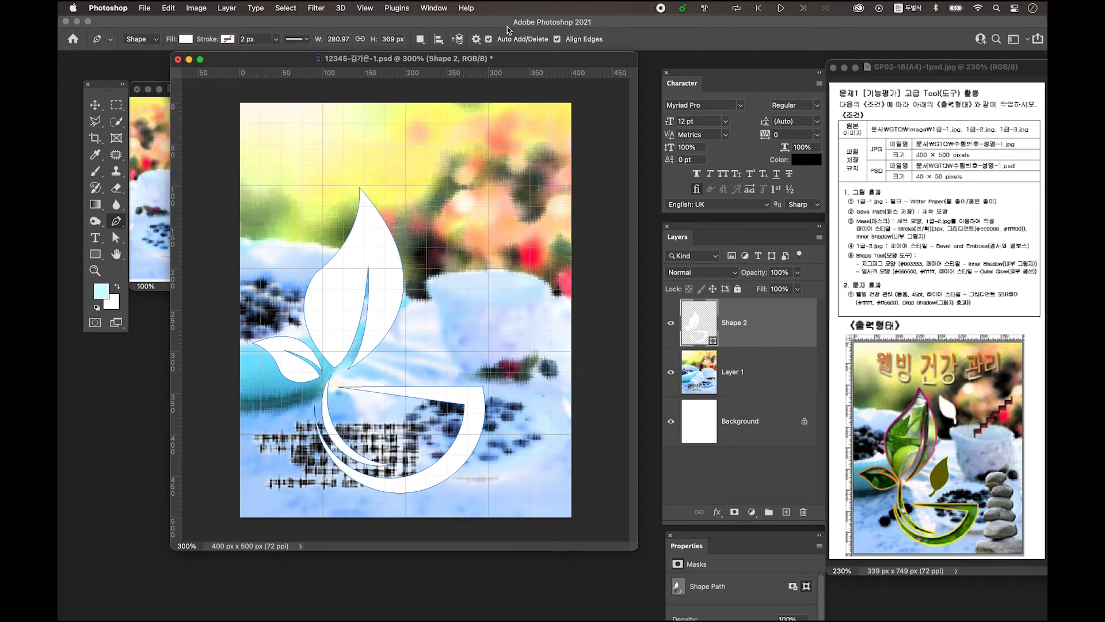
click(435, 8)
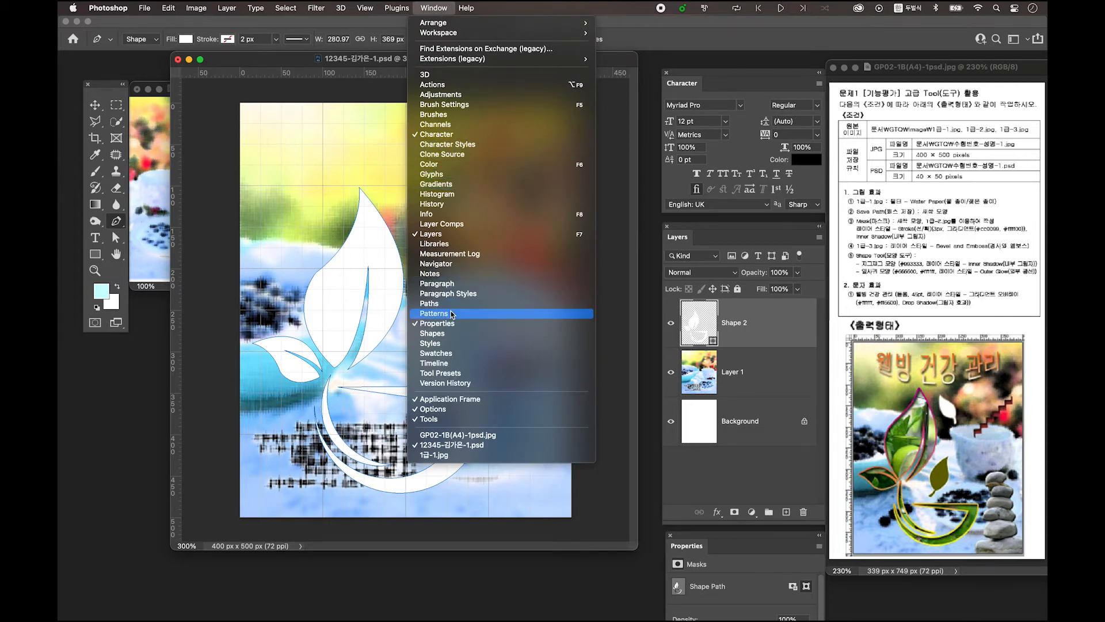
Save the logo outline in the Paths panel as a path named 새싹 모양
click(443, 303)
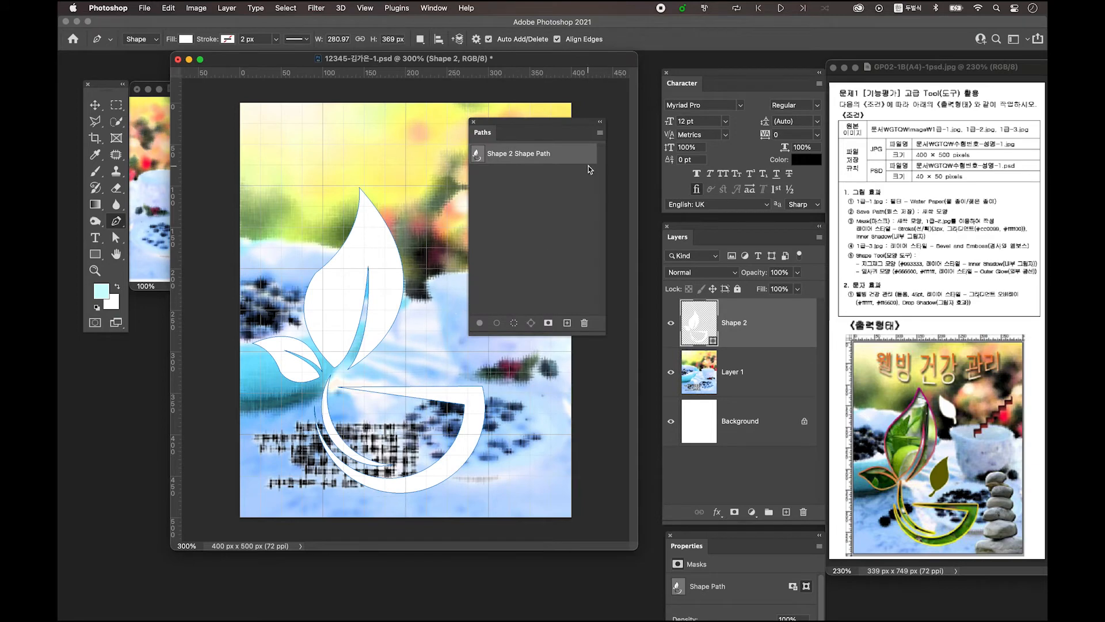
click(601, 135)
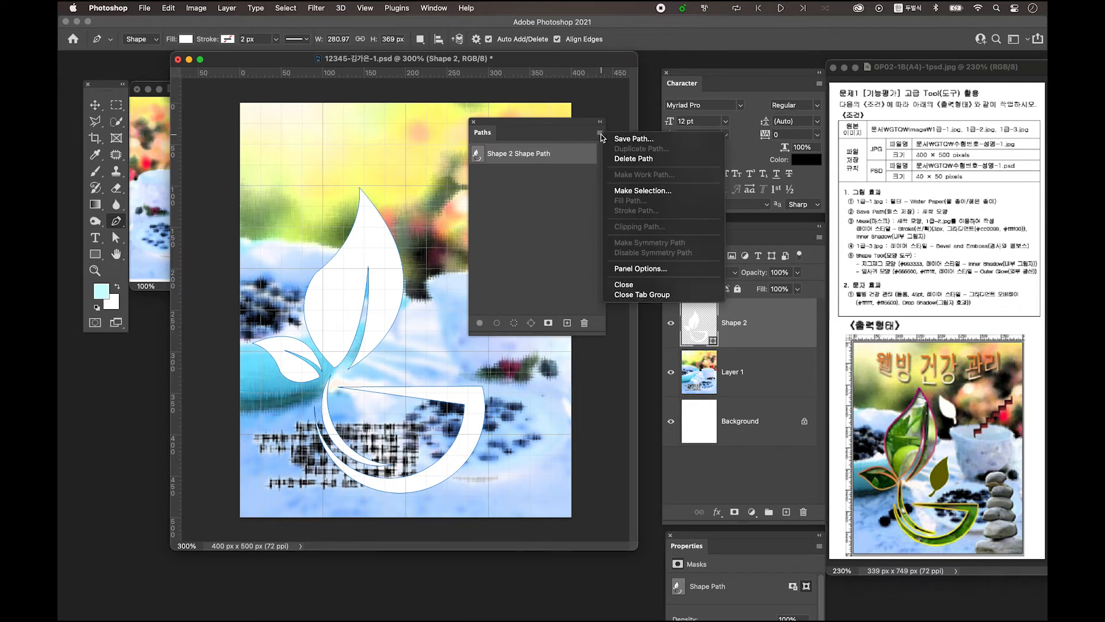
click(636, 139)
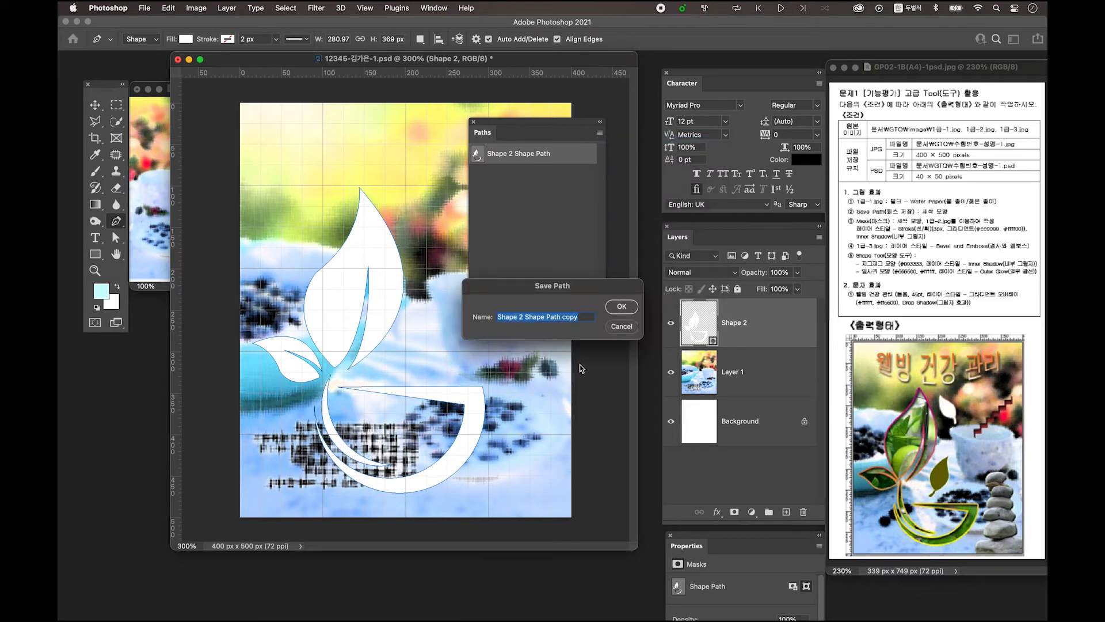
key(Caps_Lock)
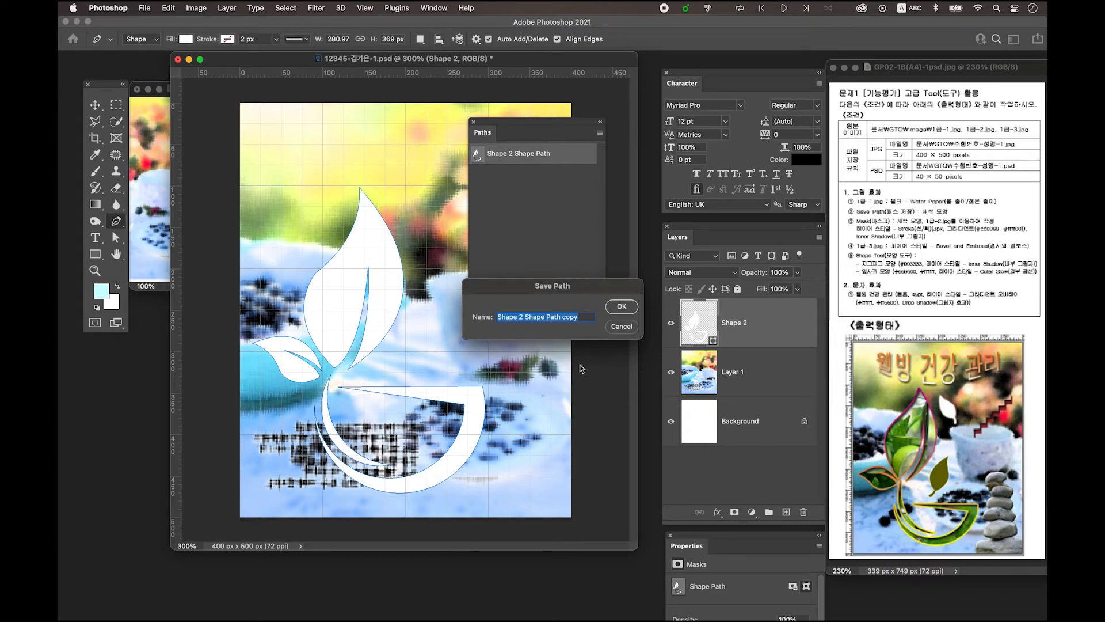
key(Caps_Lock)
text(ㅅ)
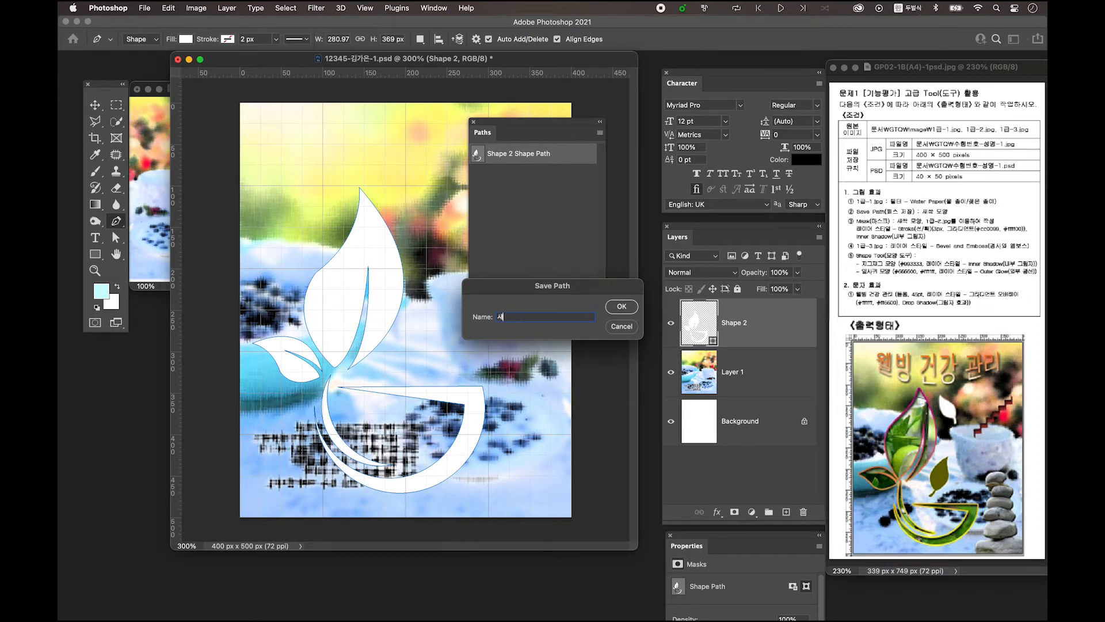
text(싹 모양)
click(622, 306)
drag(530, 128, 589, 115)
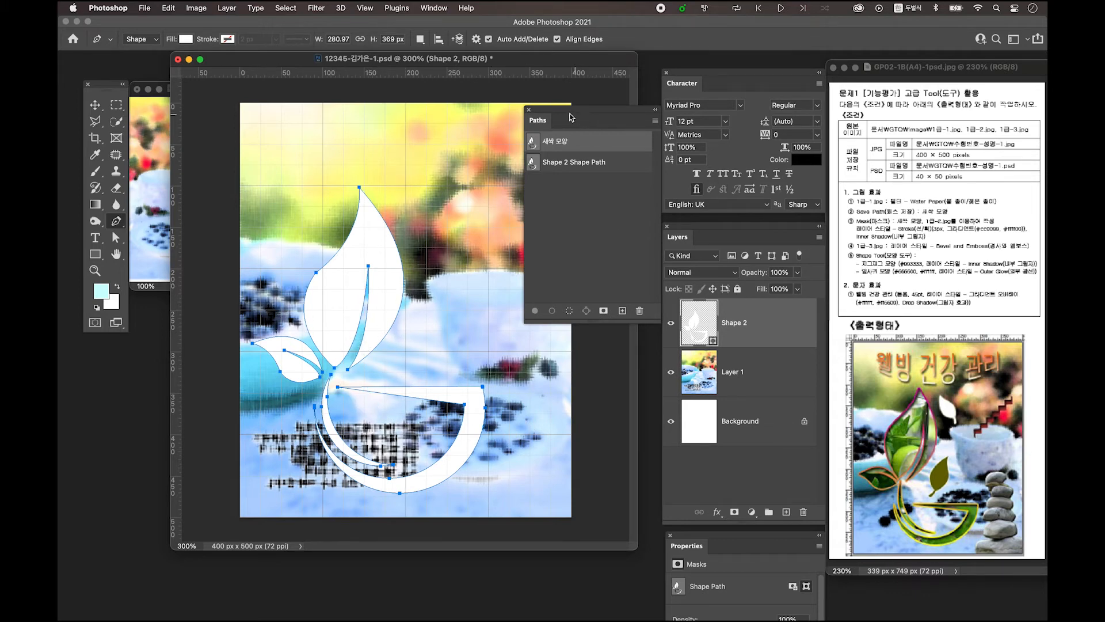
click(595, 240)
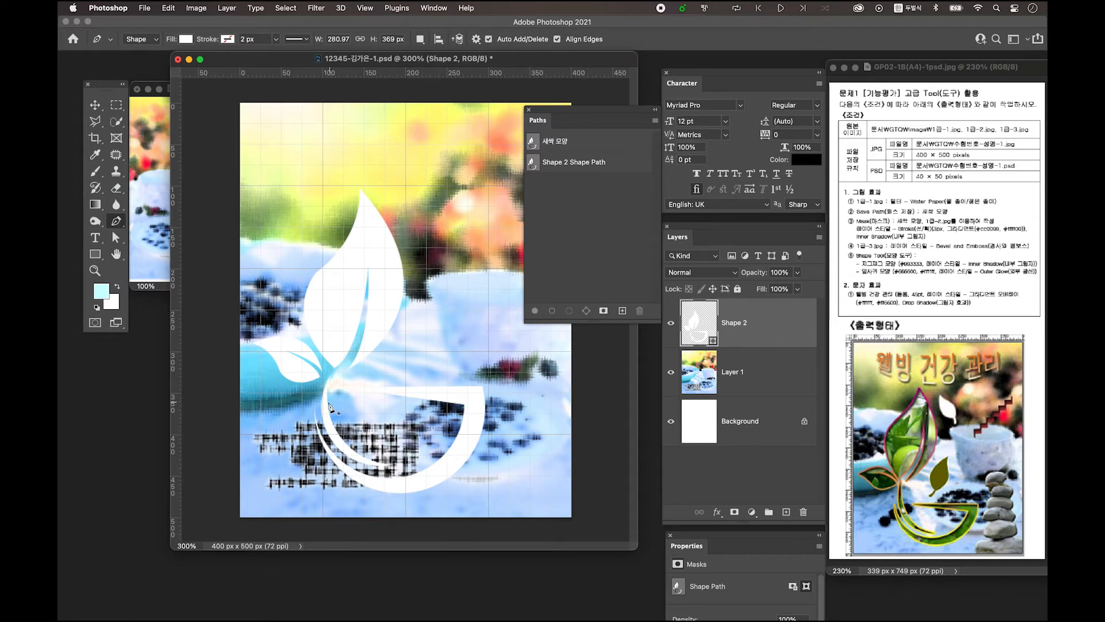
click(529, 111)
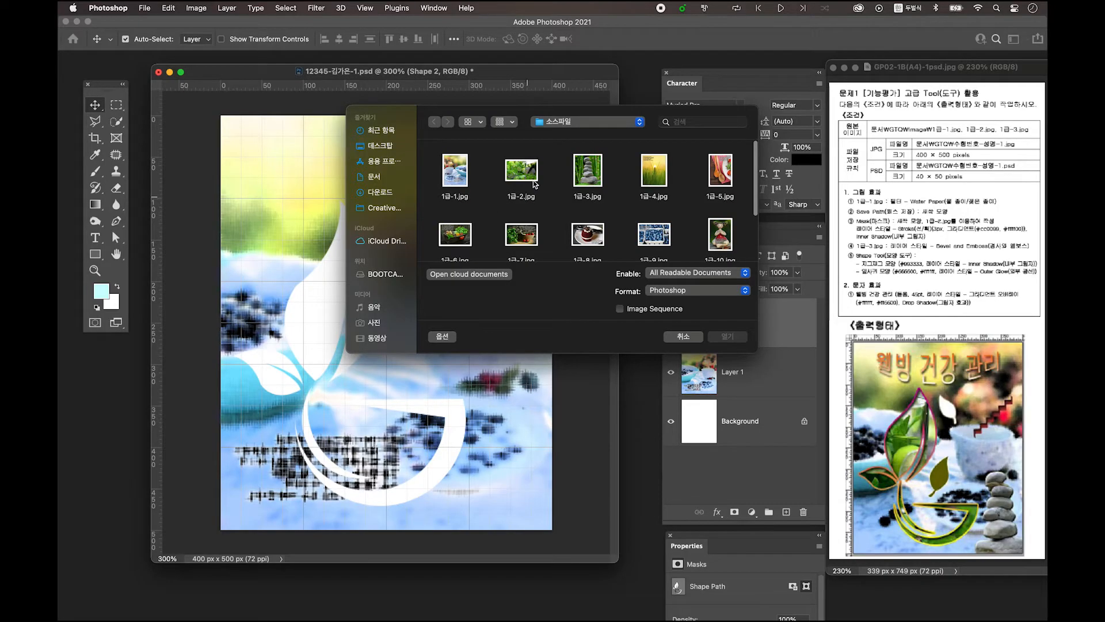
Open 1급-2.jpg, drag the photo into the composite and clip it to Shape 2
click(534, 184)
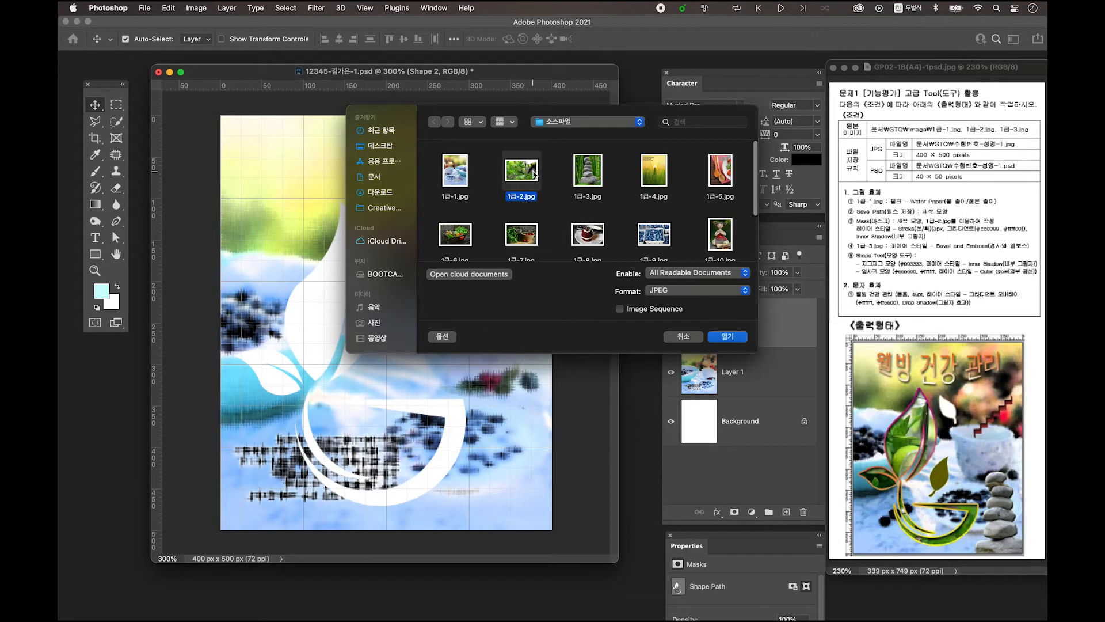
click(729, 337)
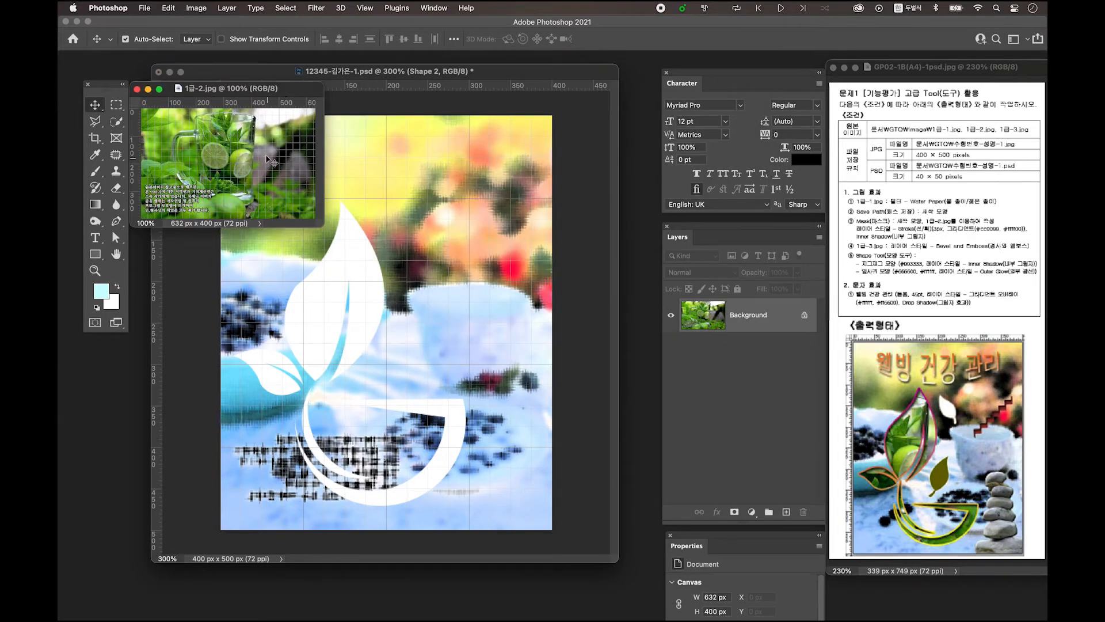
drag(241, 149, 402, 259)
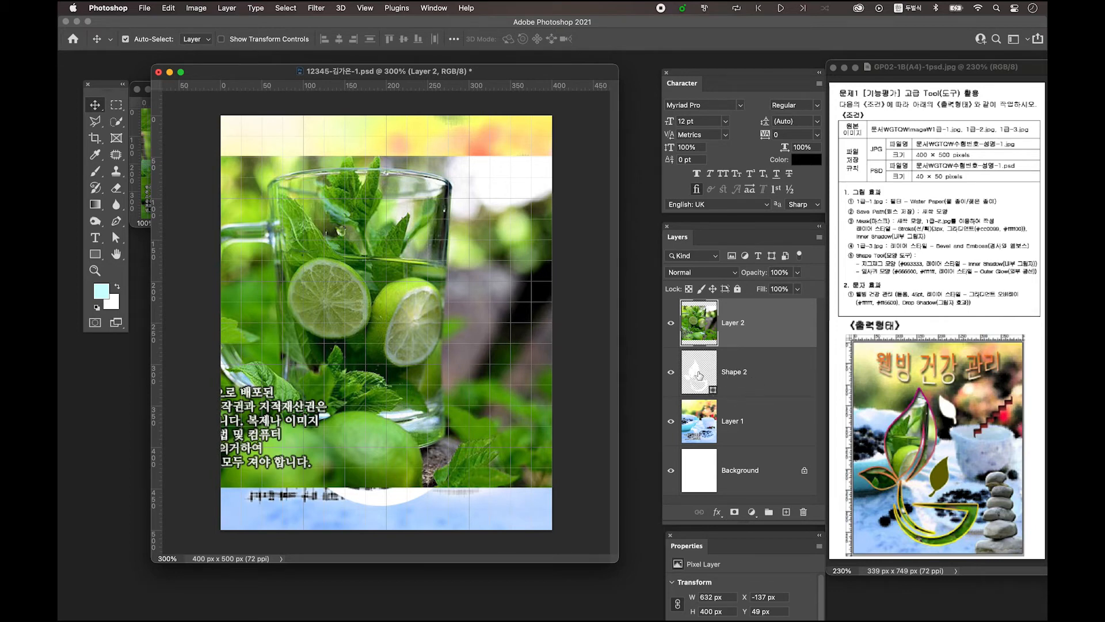
click(740, 370)
click(750, 338)
alt+click(704, 345)
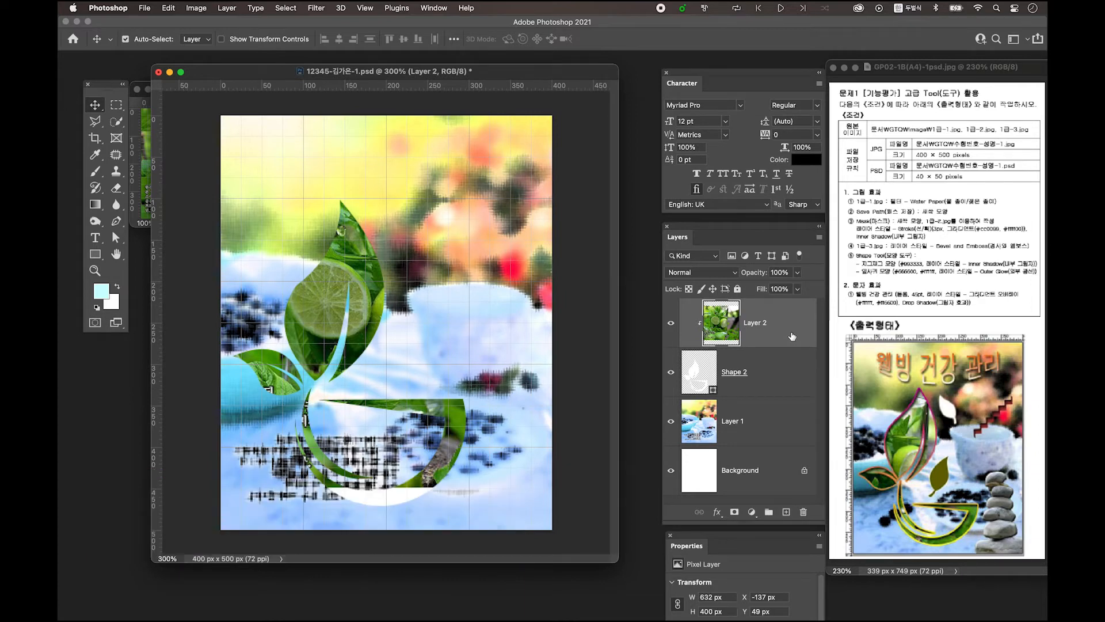
Scale the clipped photo to 93.76% and shift it left inside the leaf shape
key(super+t)
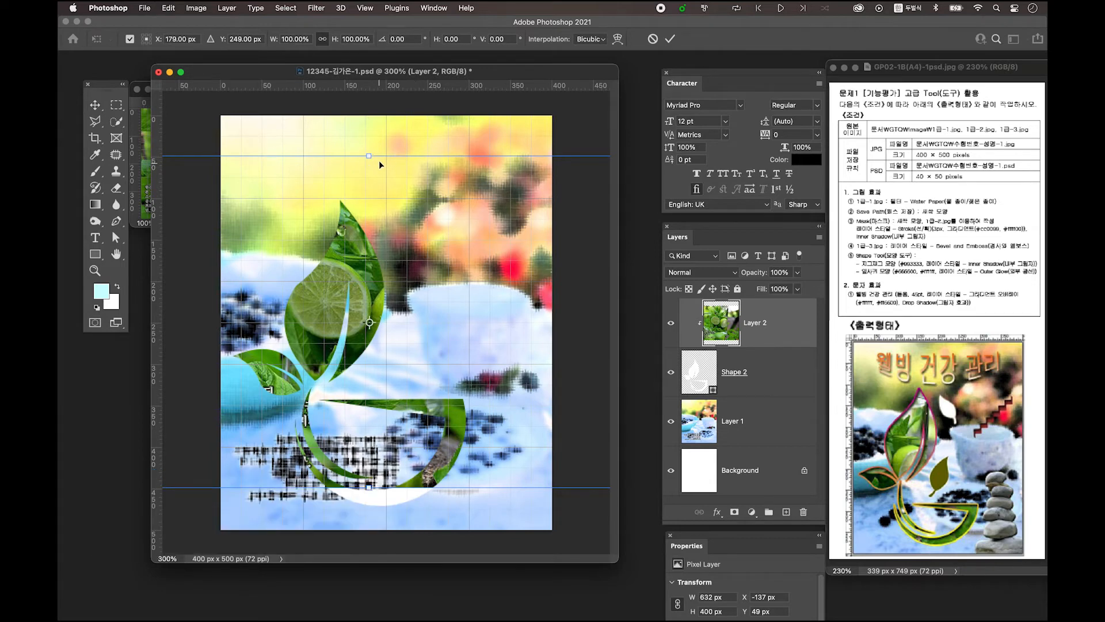
drag(368, 156, 368, 197)
drag(368, 487, 369, 510)
drag(366, 297, 289, 302)
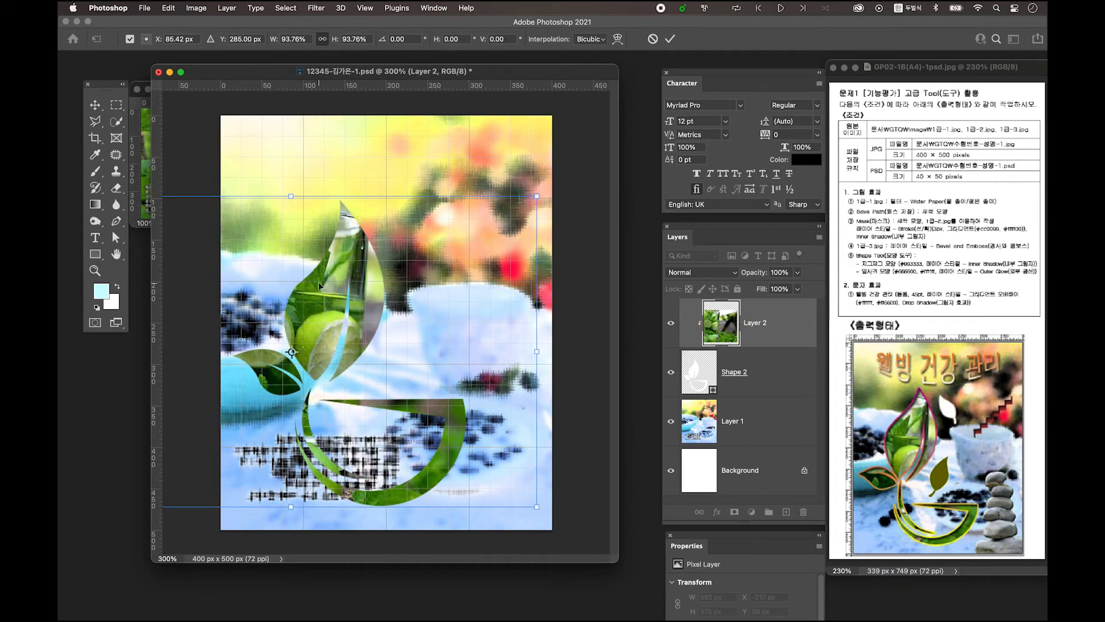
key(Return)
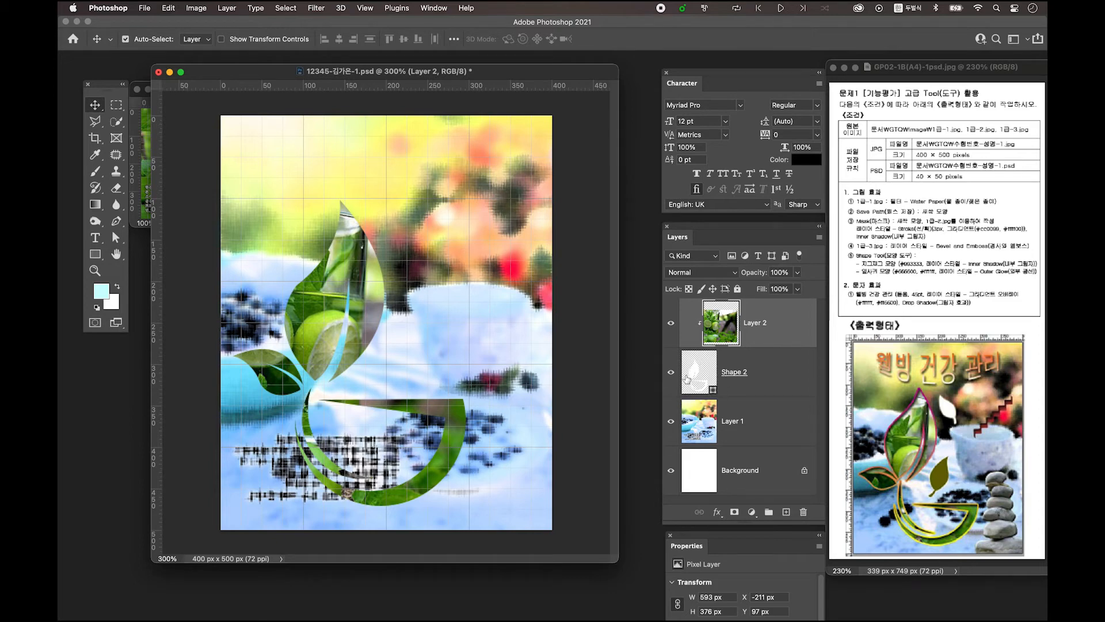
click(780, 382)
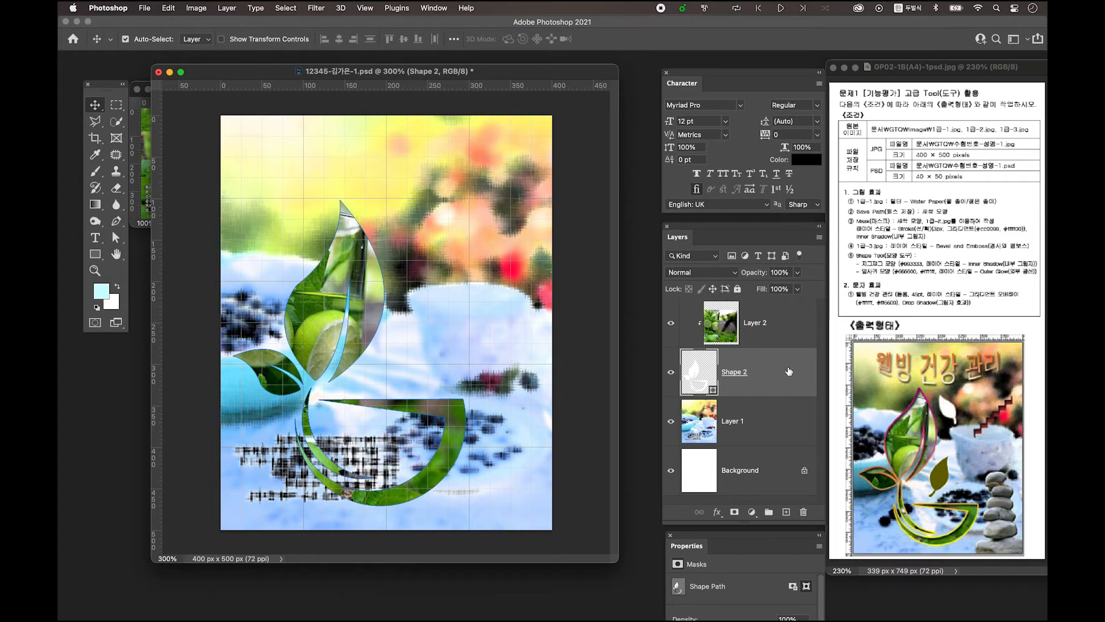
Add a 3 px outside stroke to Shape 2 and switch its fill type to Gradient
double_click(788, 367)
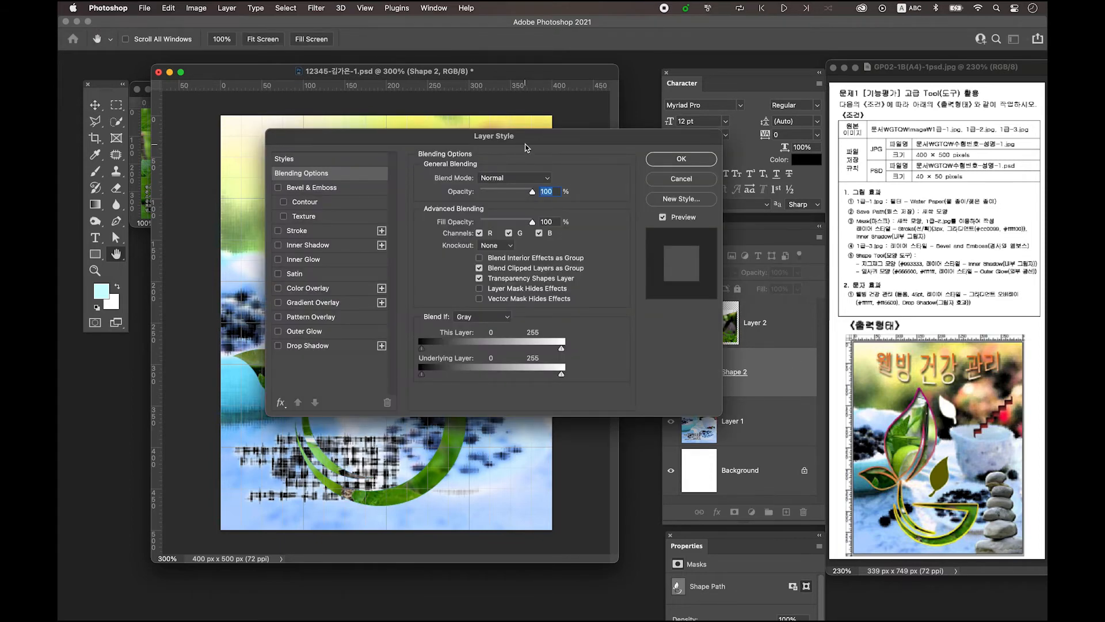
drag(534, 144, 531, 150)
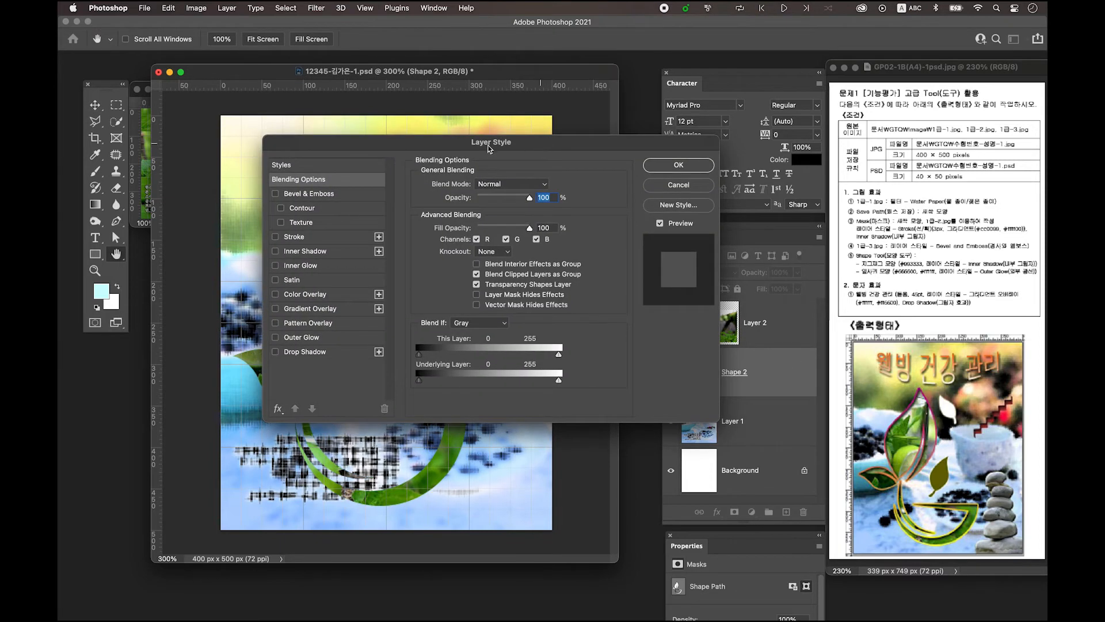
click(299, 239)
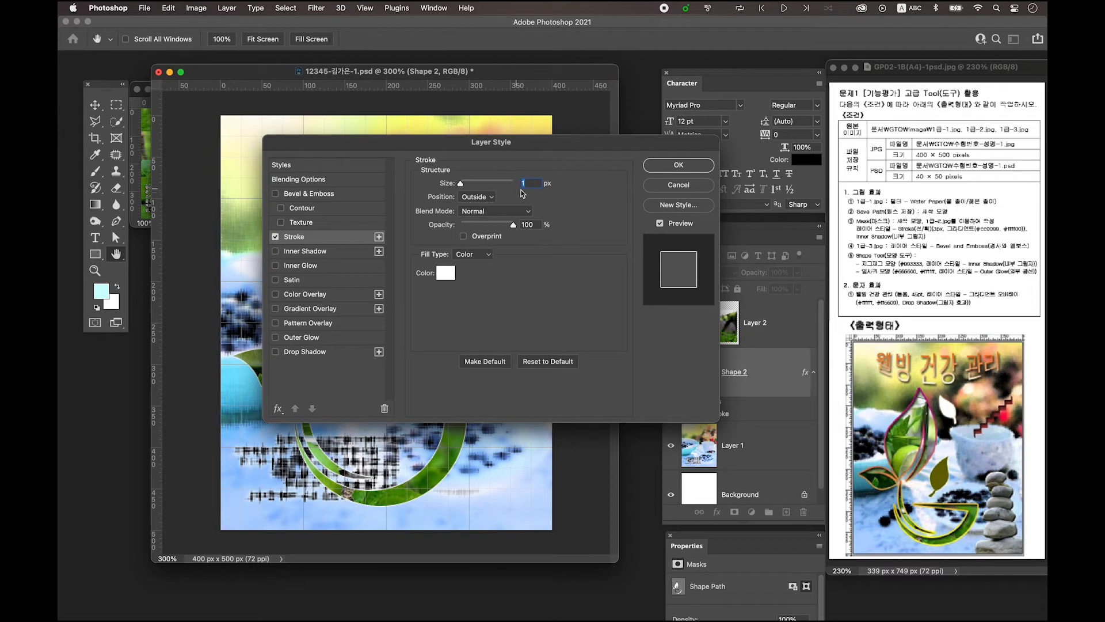
text(3)
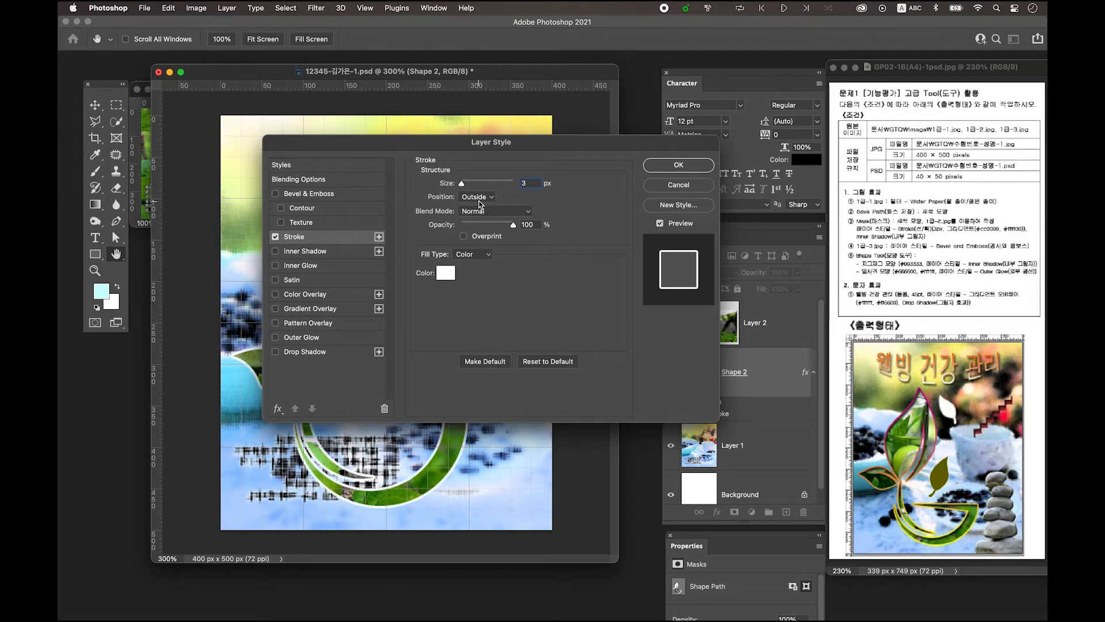
click(478, 257)
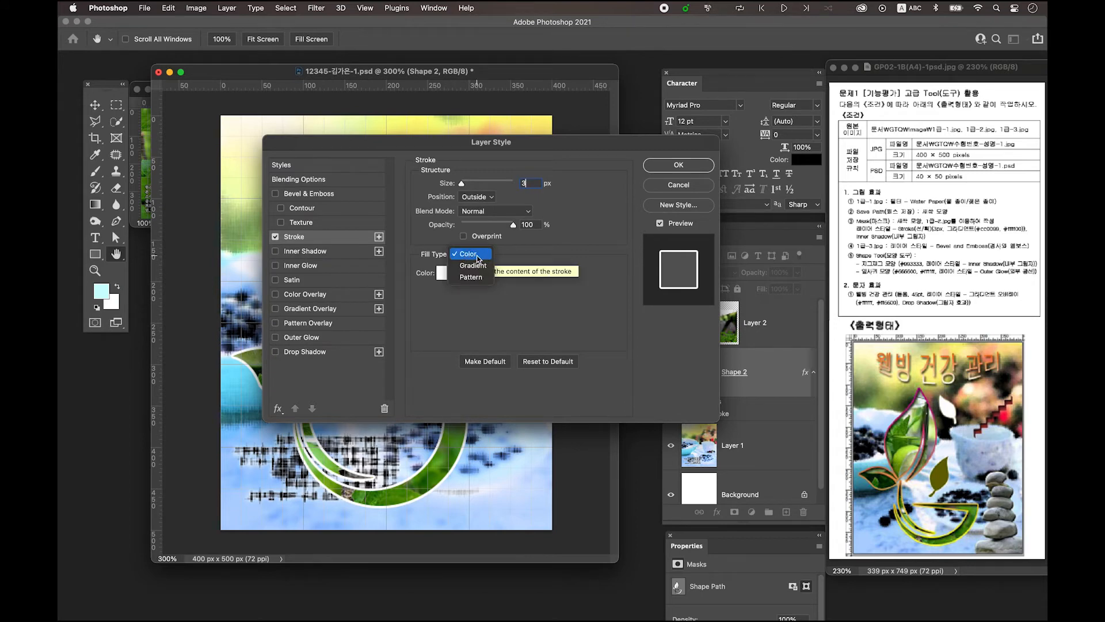
click(473, 265)
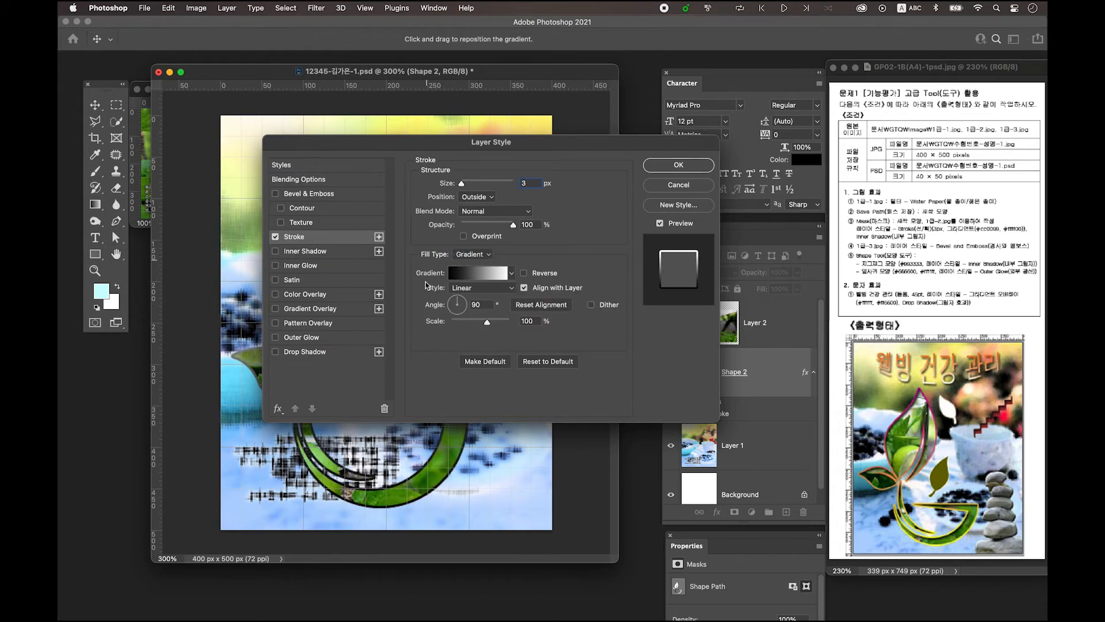
Set the stroke gradient's left stop to #cc0099 and its right stop to #ffff00
click(476, 274)
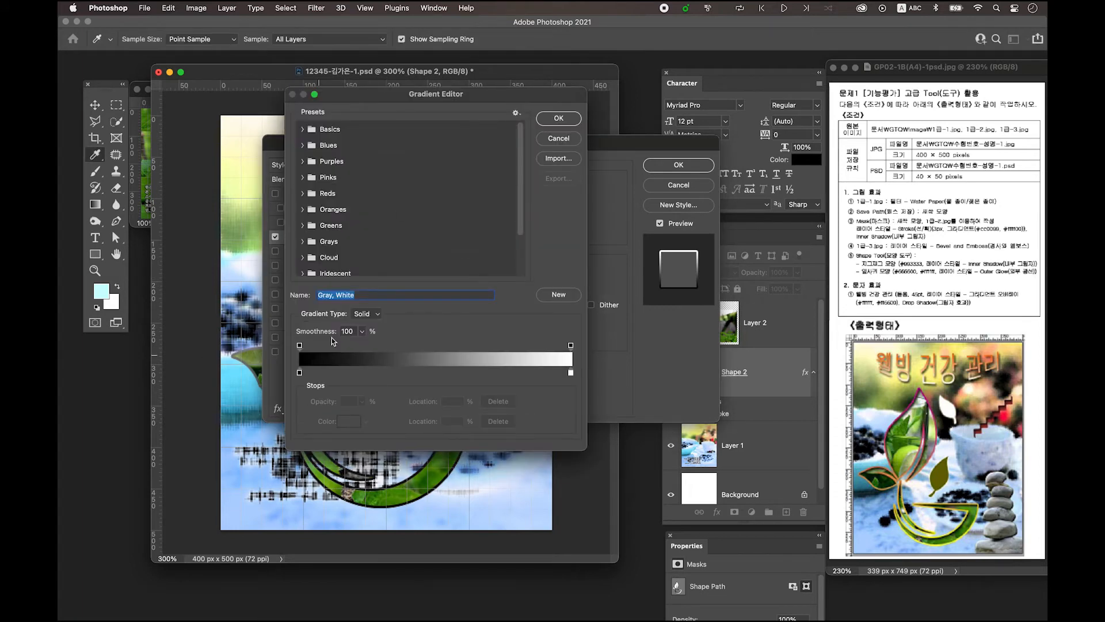
click(300, 373)
double_click(299, 373)
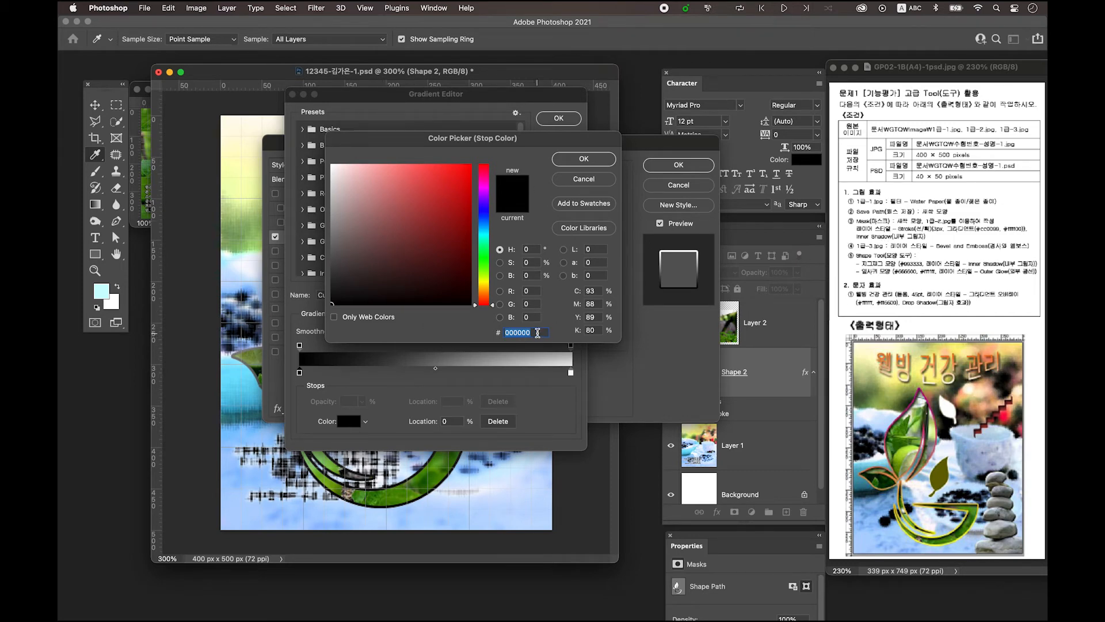
text(cc)
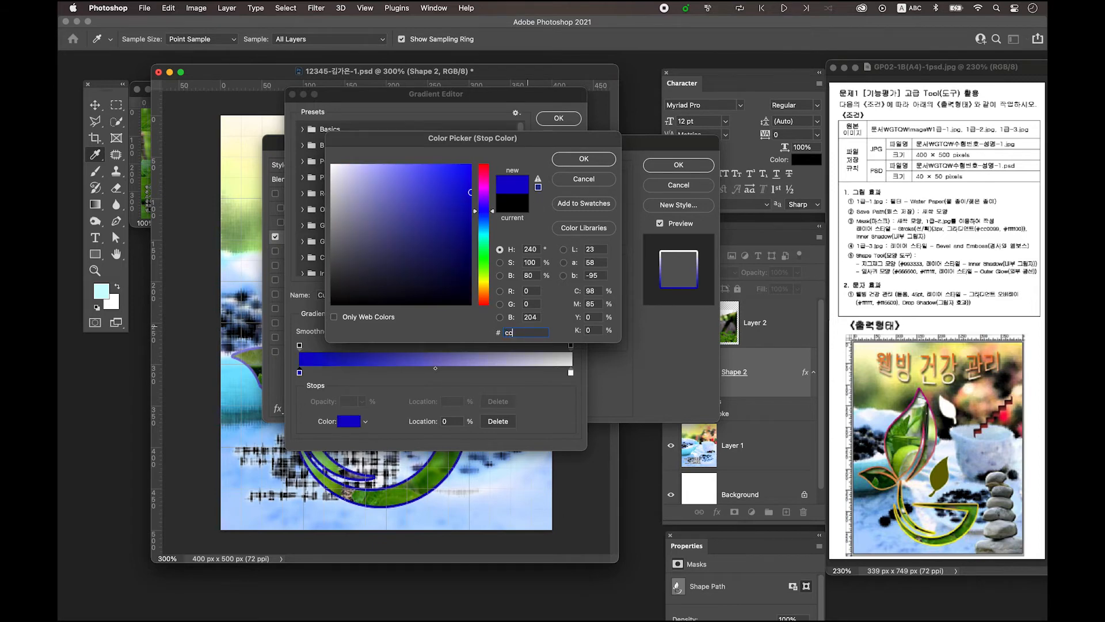
text(0099)
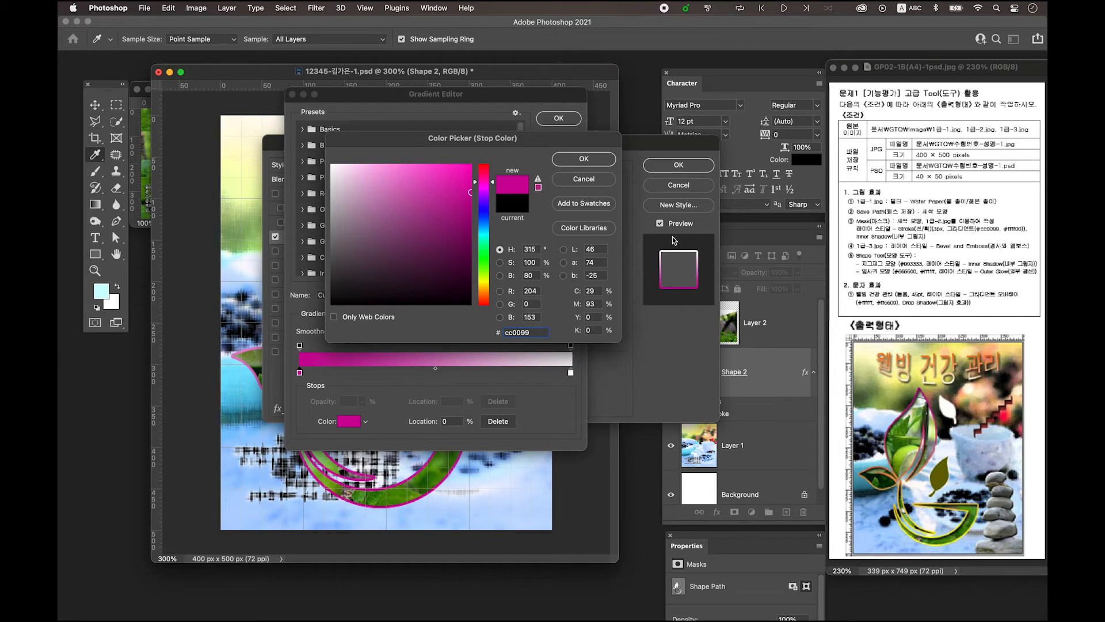
click(597, 165)
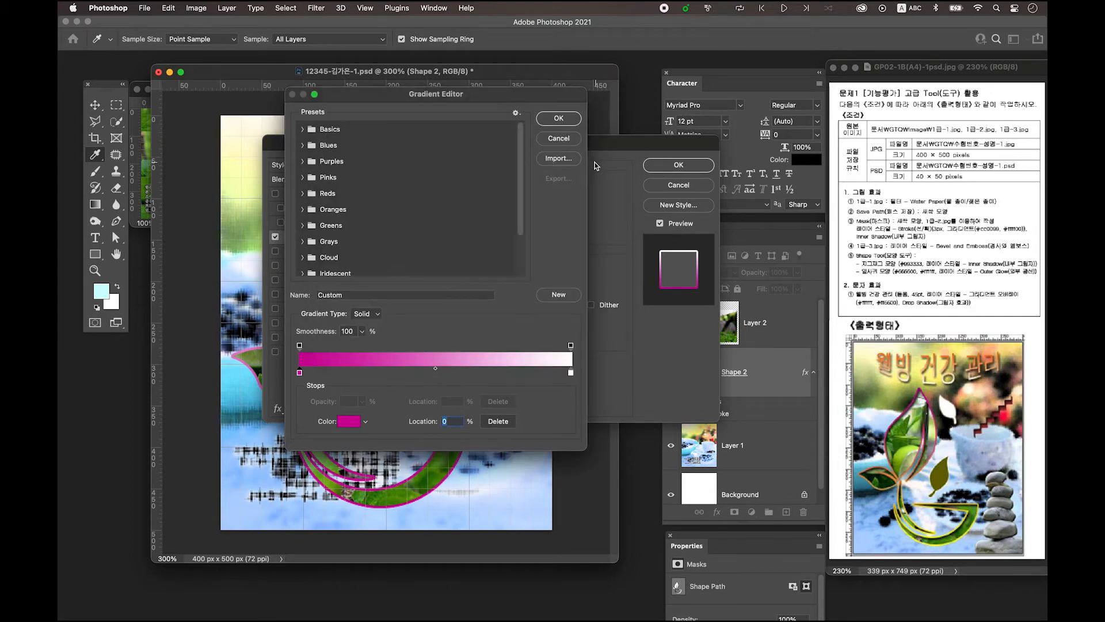
double_click(571, 373)
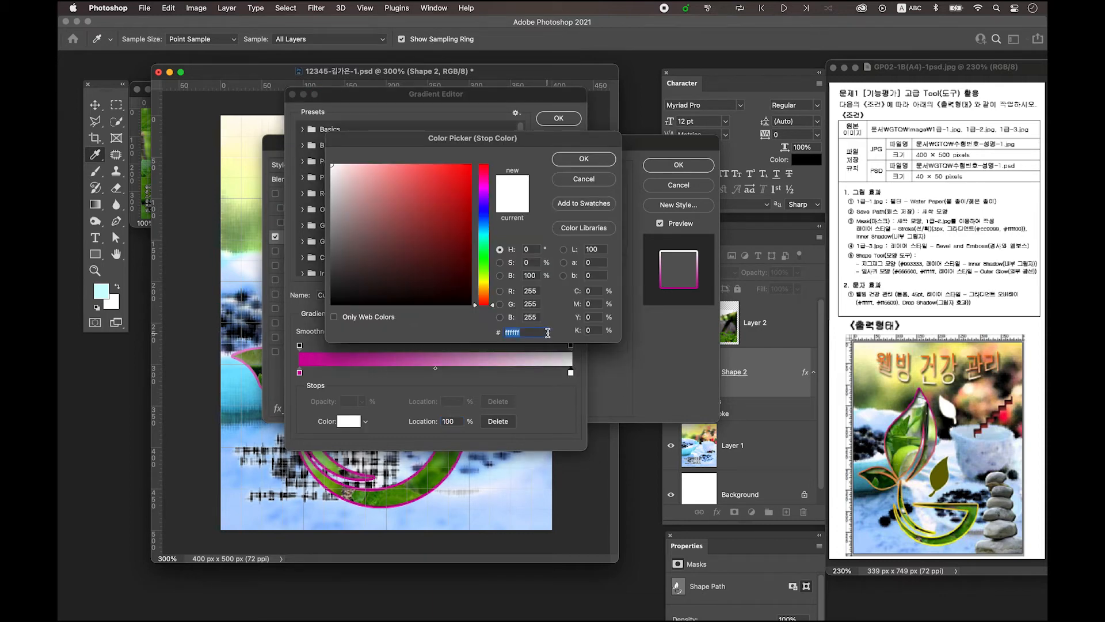
text(fff)
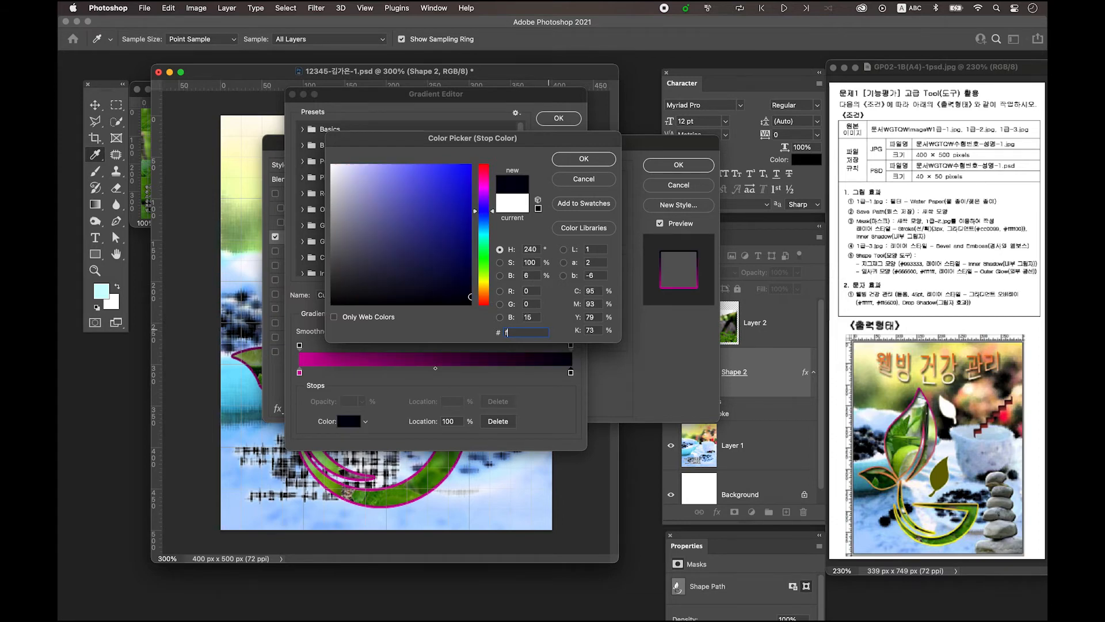
text(f00)
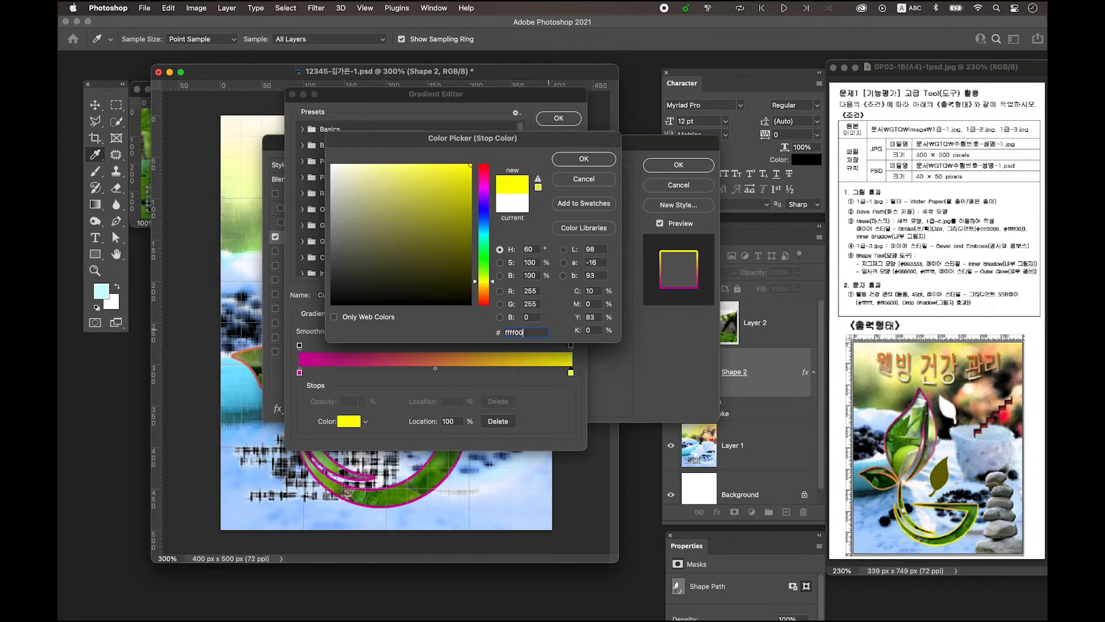
click(585, 159)
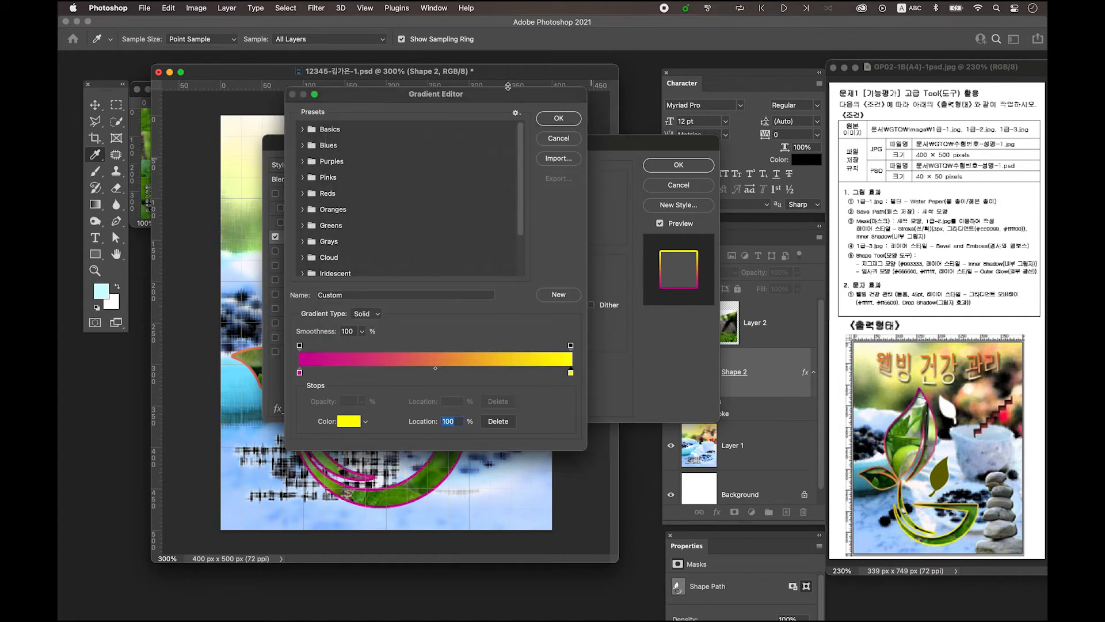
click(558, 118)
Change the stroke gradient angle to -90° and add an Inner Shadow to Shape 2
mouse_move(529, 144)
mouse_down()
mouse_move(659, 103)
mouse_move(644, 138)
mouse_move(637, 107)
mouse_move(653, 106)
mouse_up()
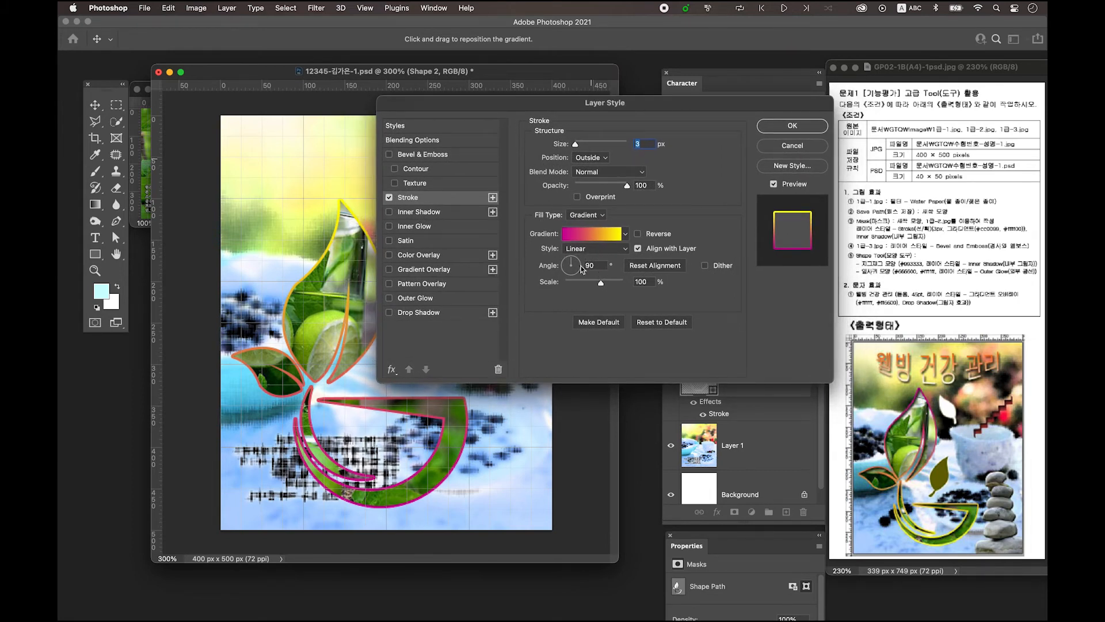
drag(596, 265, 569, 267)
text(-90)
drag(497, 103, 521, 102)
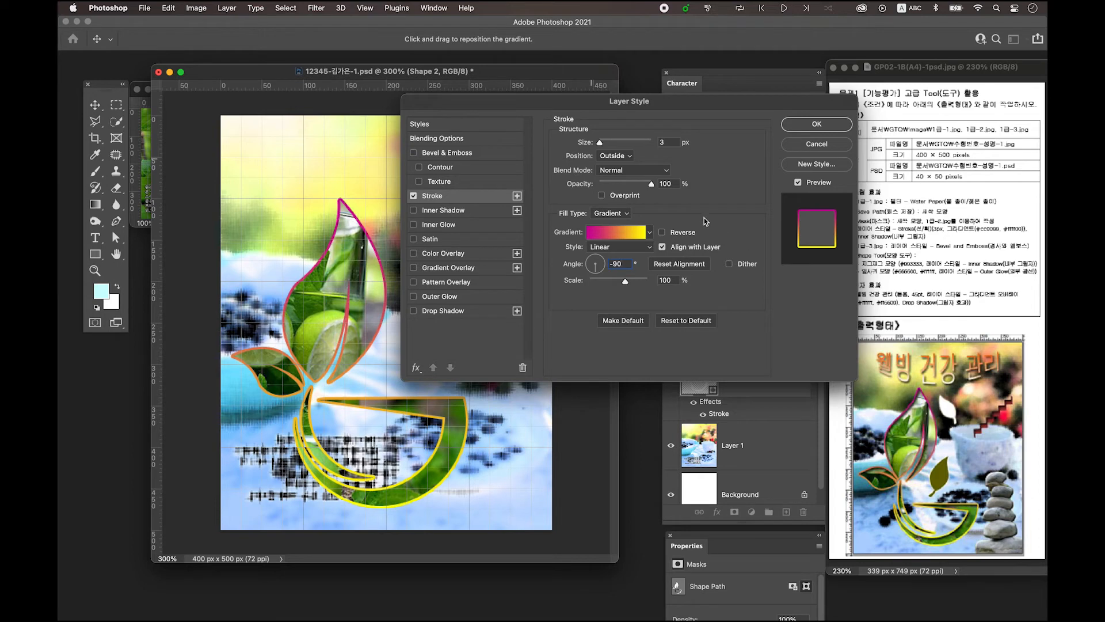
drag(611, 104, 563, 102)
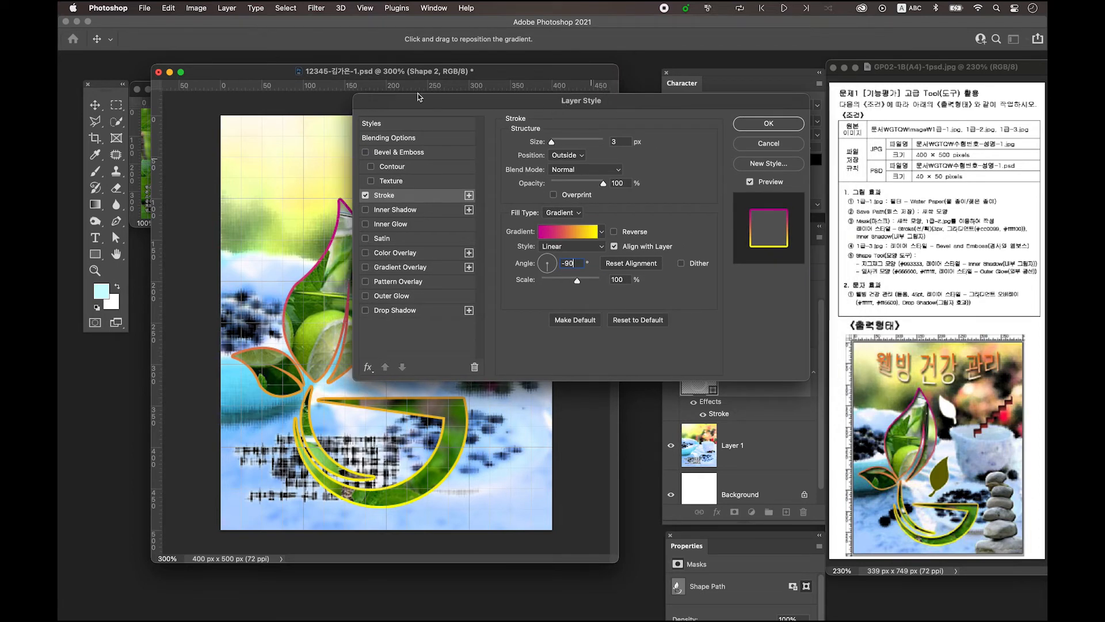
click(390, 213)
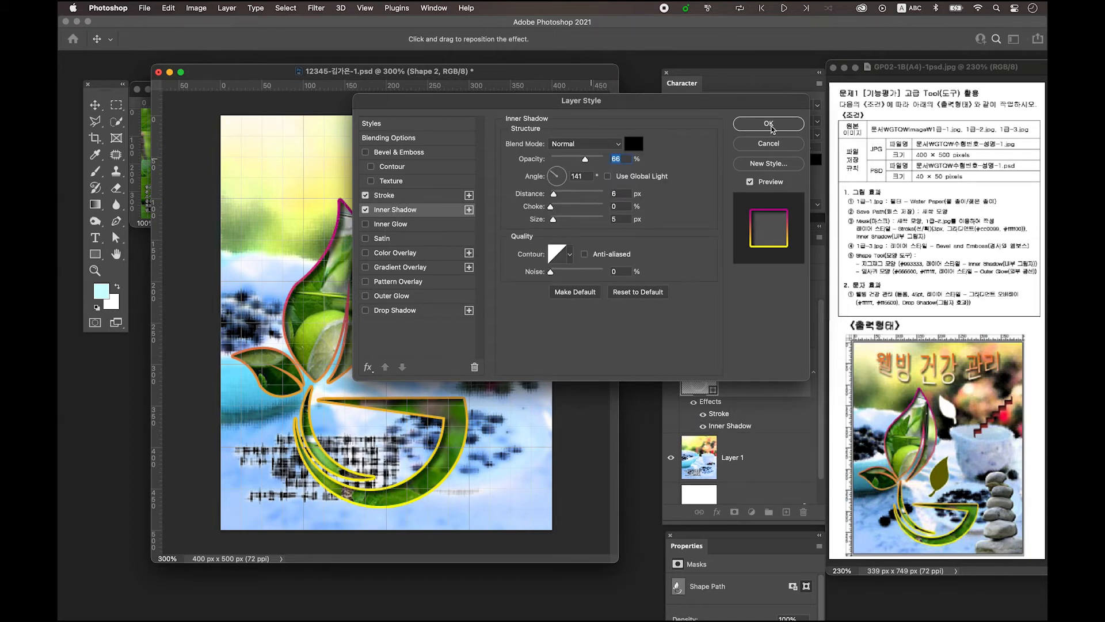
click(770, 125)
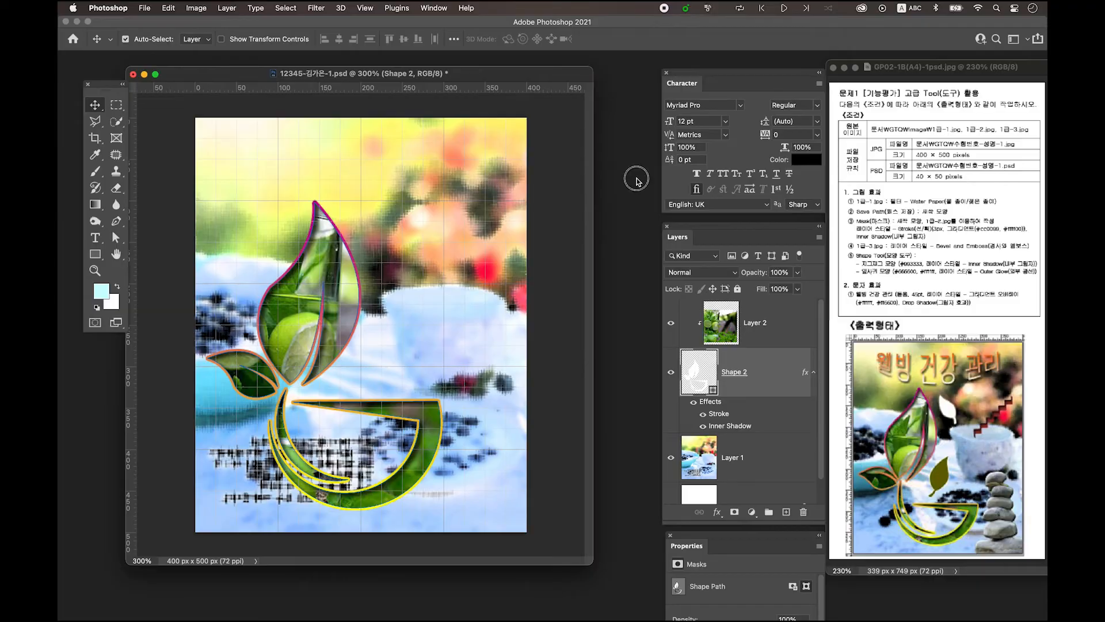
Open 1급-3.jpg and zoom in on the stone image
key(super+o)
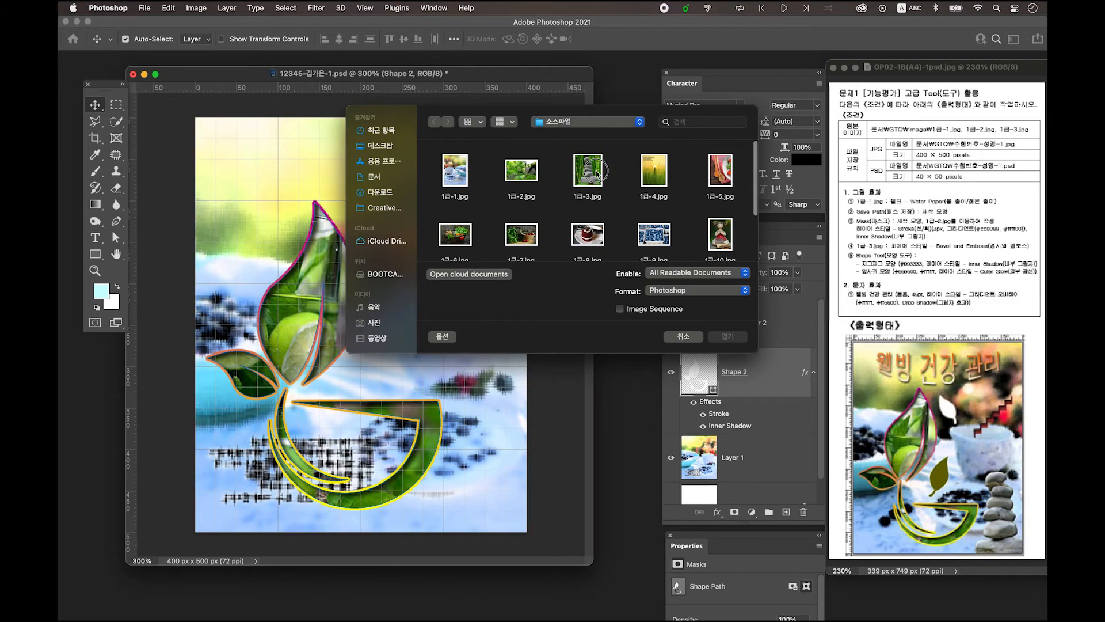
click(597, 173)
click(728, 336)
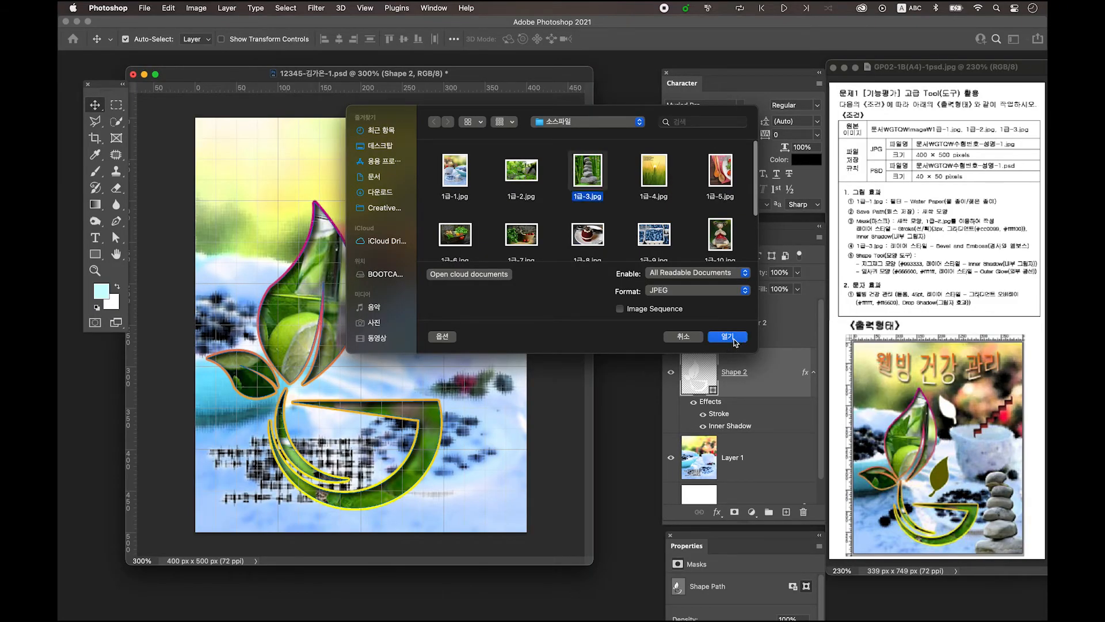
key(super+equal)
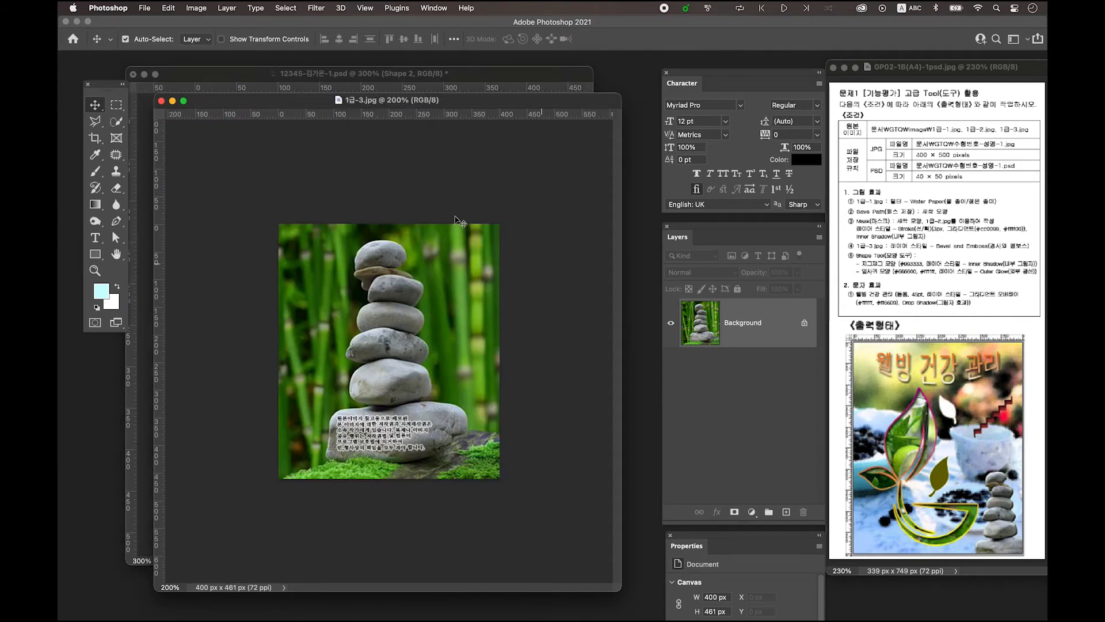
Select the stacked stones with the Quick Selection Tool and copy them to Layer 1
click(117, 124)
click(117, 124)
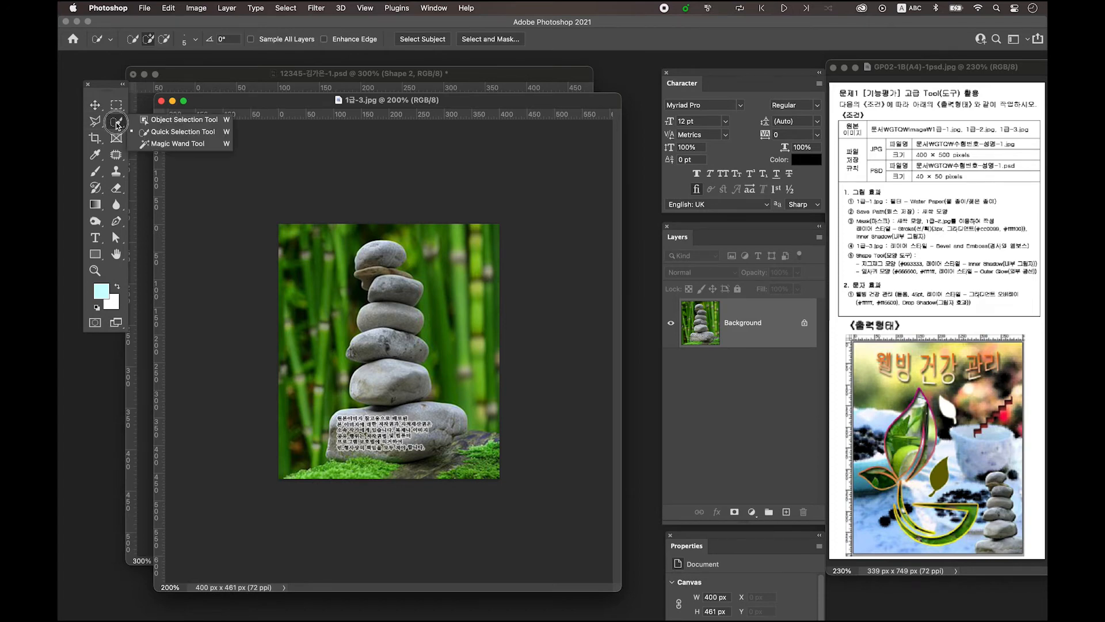
click(152, 133)
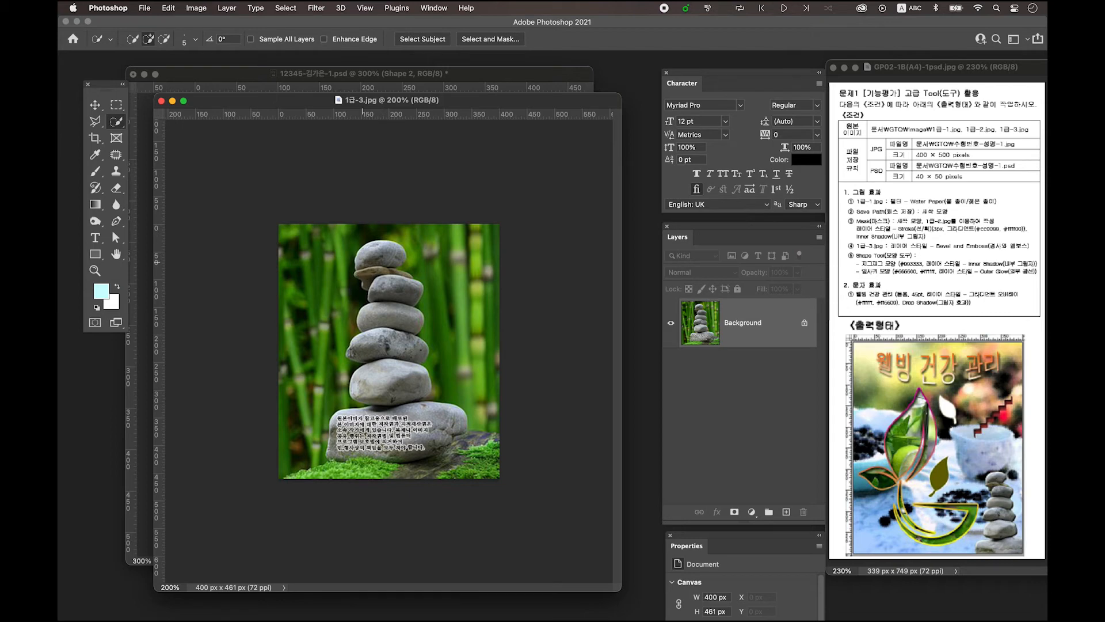
key(bracketright)
key(bracketright)
key(bracketright)
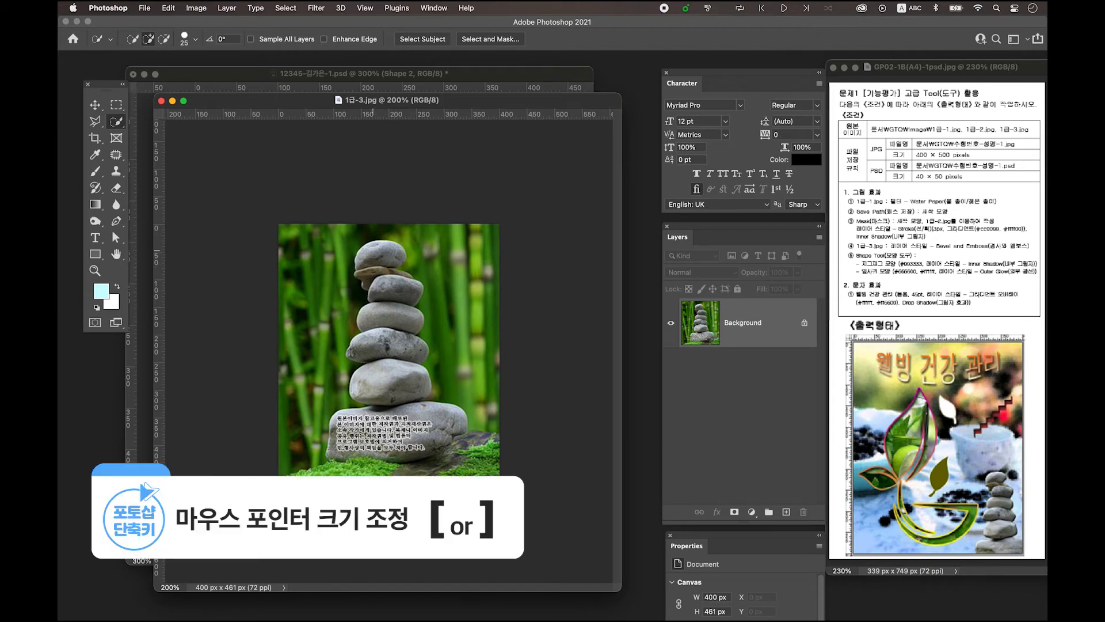
click(371, 257)
mouse_move(371, 258)
mouse_down()
mouse_move(395, 281)
mouse_move(364, 347)
mouse_move(397, 351)
mouse_move(396, 380)
mouse_move(380, 386)
mouse_move(391, 407)
mouse_move(372, 427)
mouse_move(347, 426)
mouse_move(339, 447)
mouse_move(421, 436)
mouse_up()
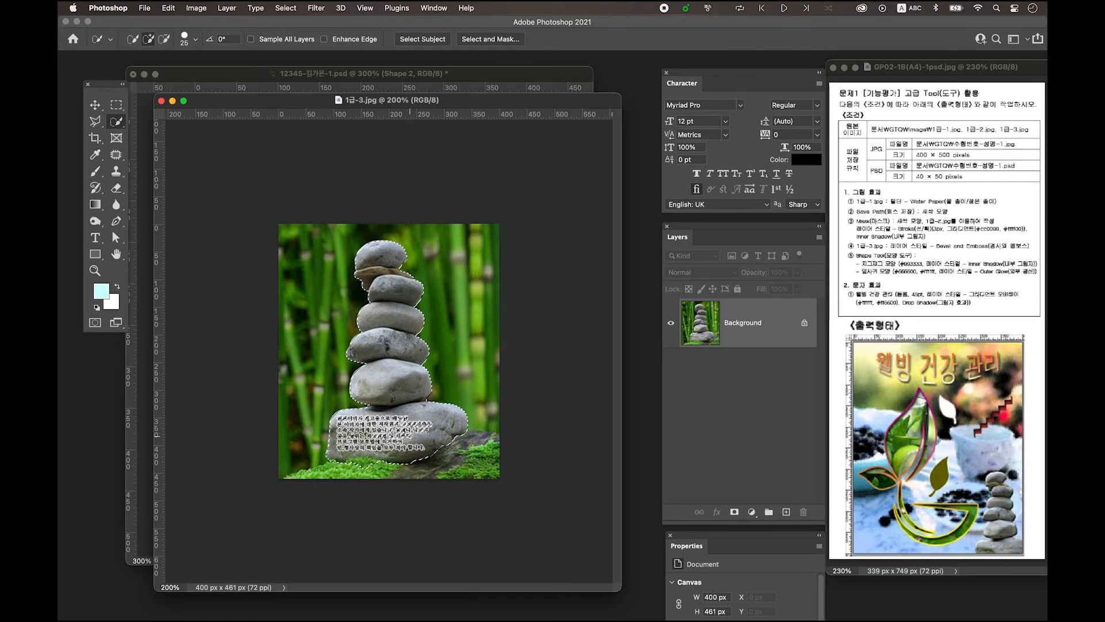
key(super+plus)
key(bracketleft)
key(bracketleft)
key(bracketleft)
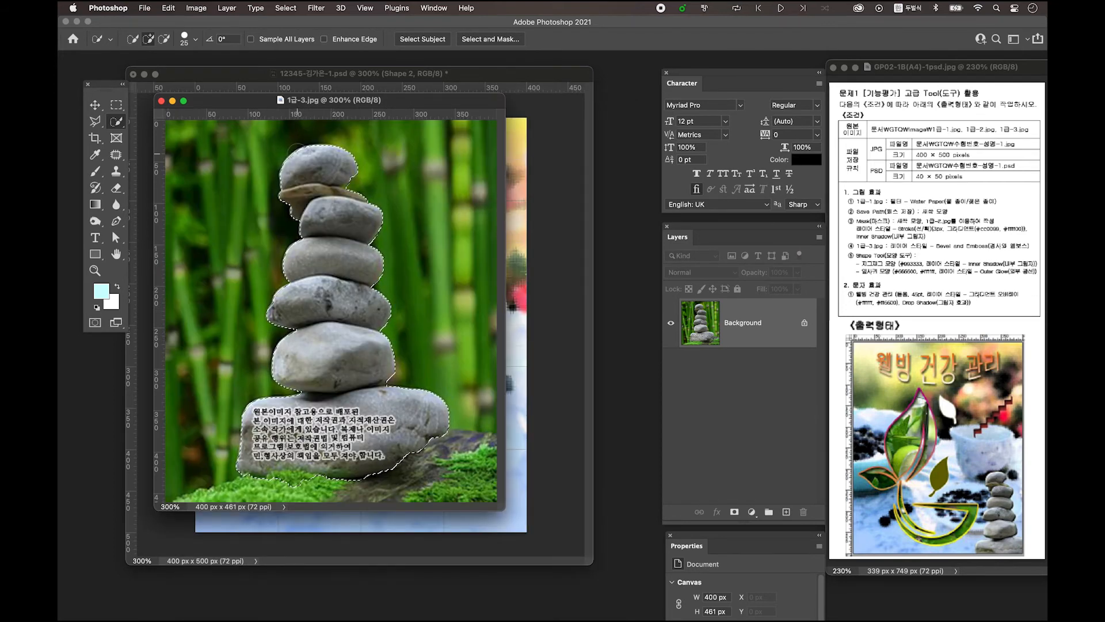
key(super+plus)
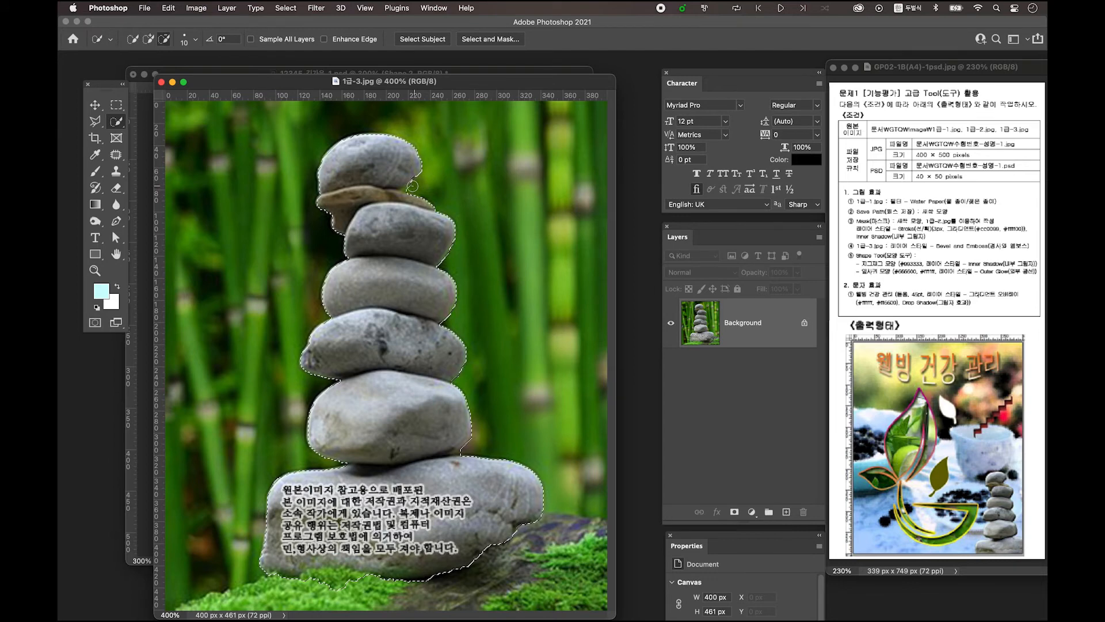
key(alt)
key(super+minus)
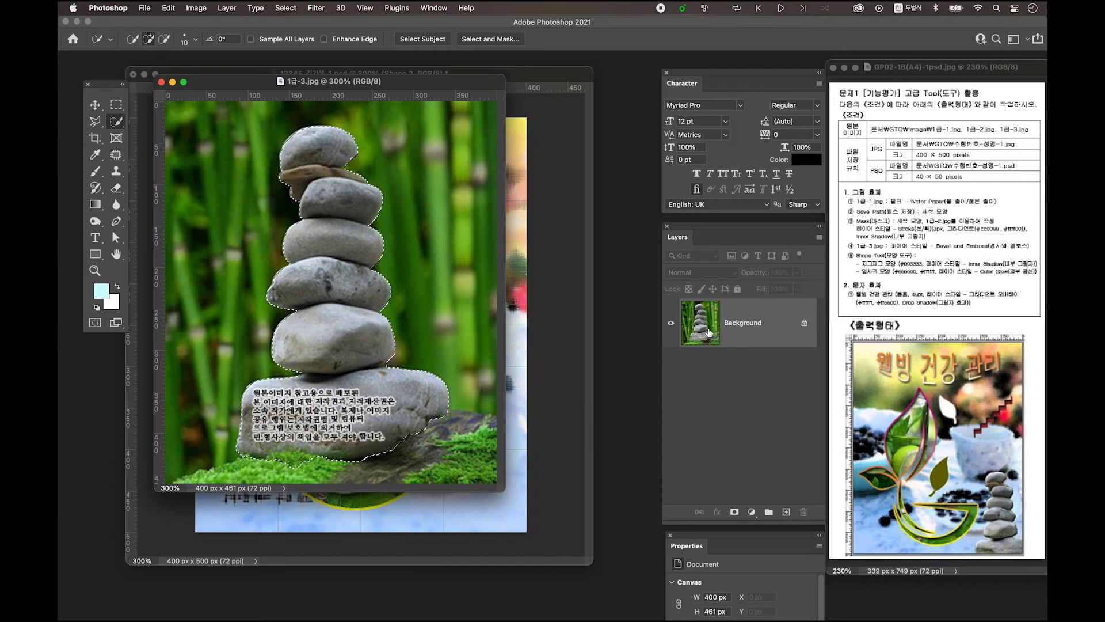
key(ctrl+j)
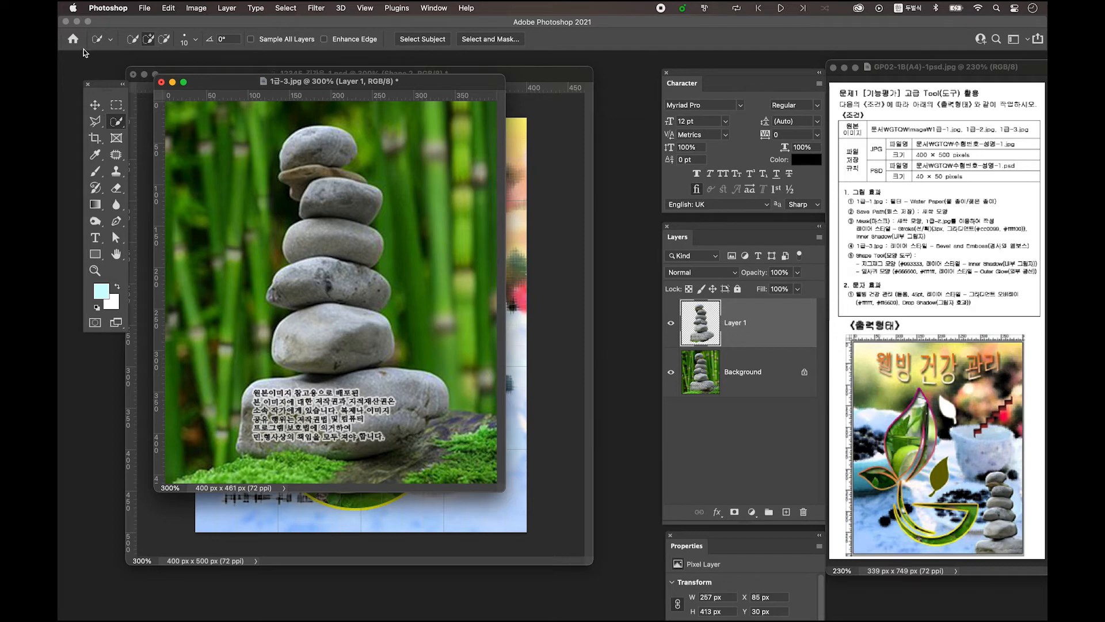
Drag the stone layer into the composite PSD with the Move tool
click(95, 105)
drag(213, 82, 549, 123)
drag(703, 325, 397, 249)
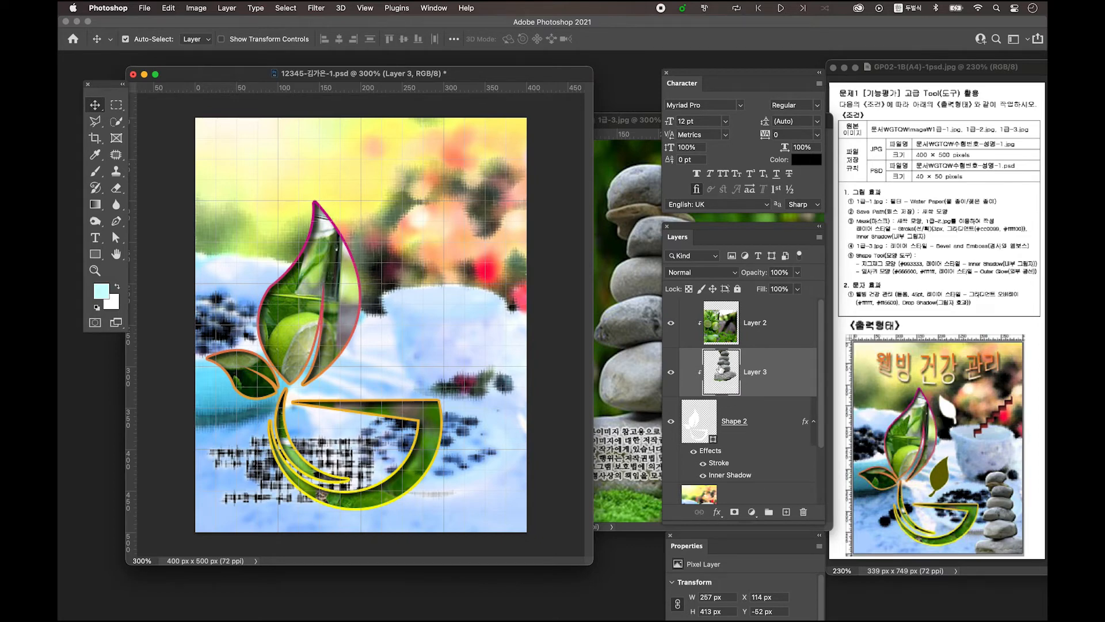
Move Layer 3 above Layer 2 and release its clipping mask
drag(780, 379, 732, 303)
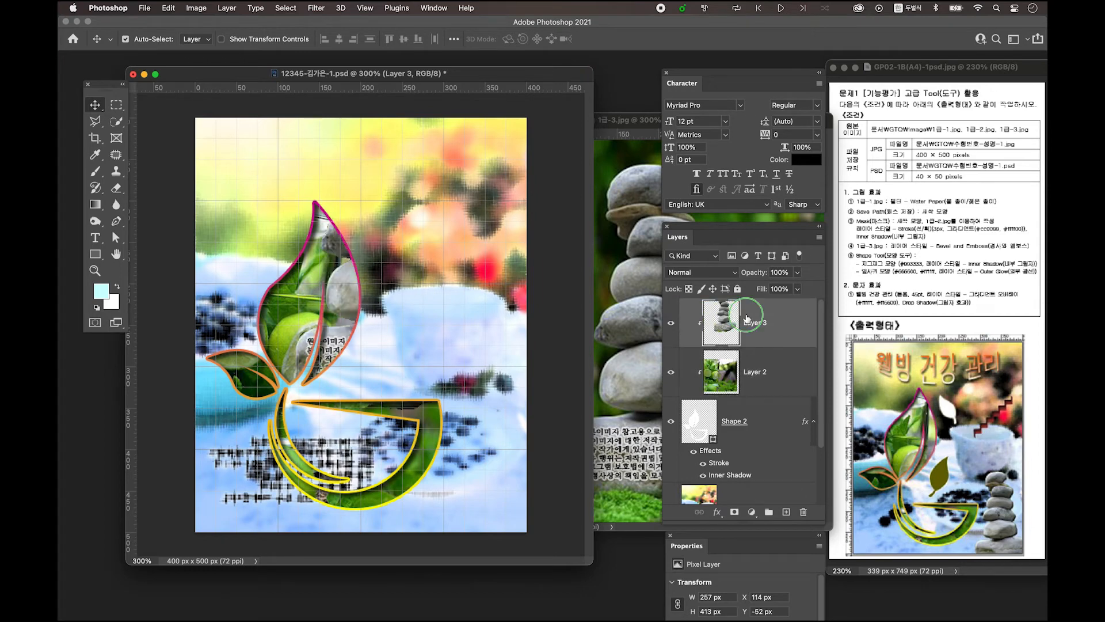
right_click(747, 319)
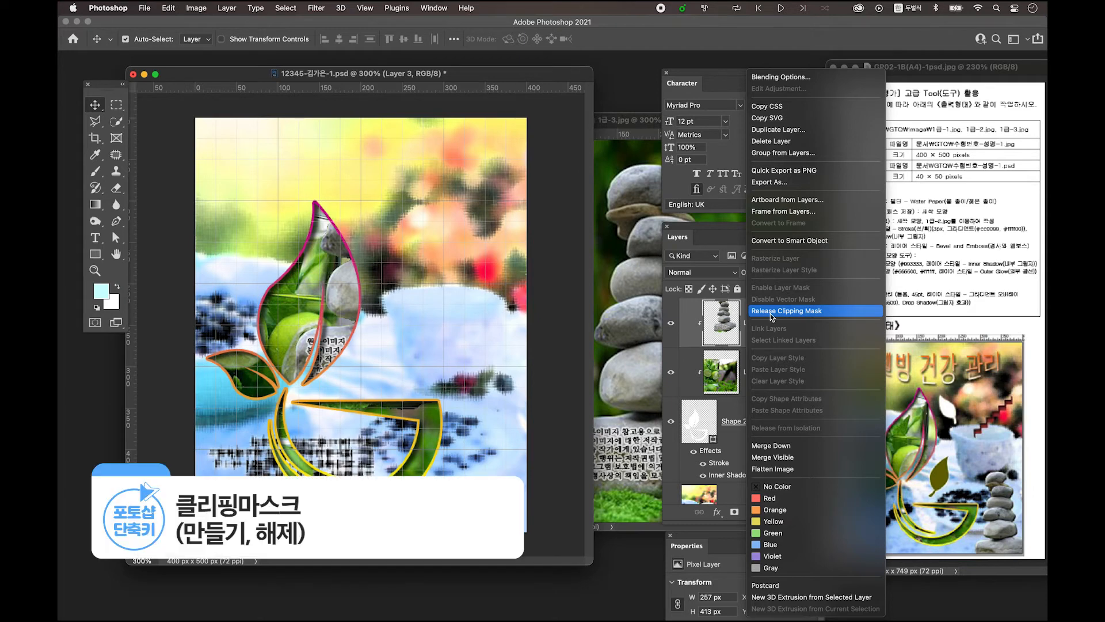
click(770, 313)
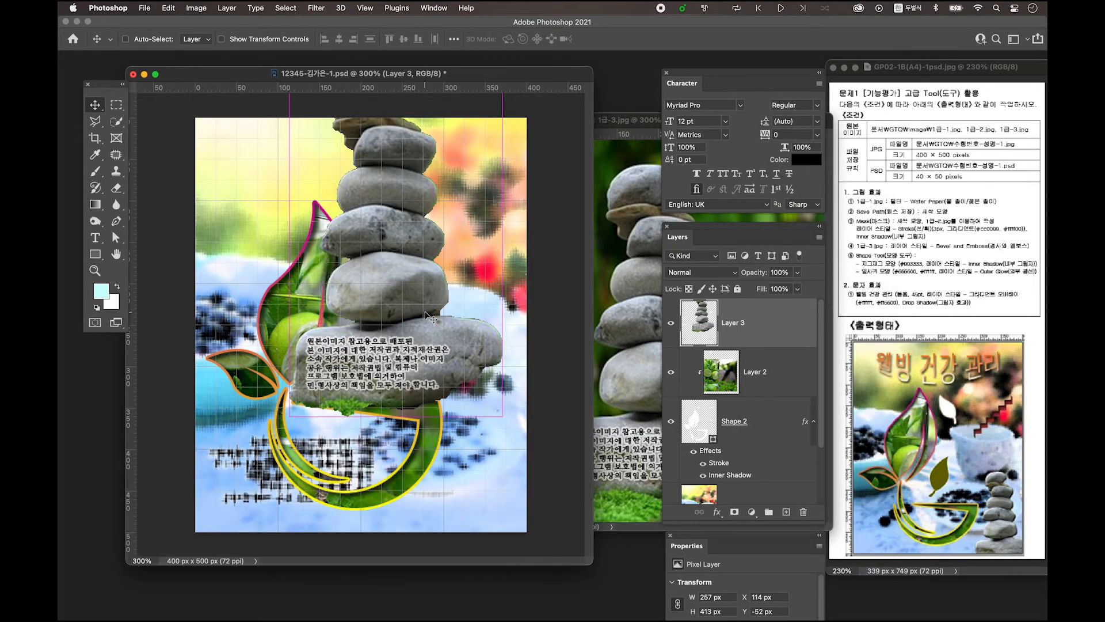
Scale the stones to about 52% (134 × 216 px) and place them at the lower right
key(super+t)
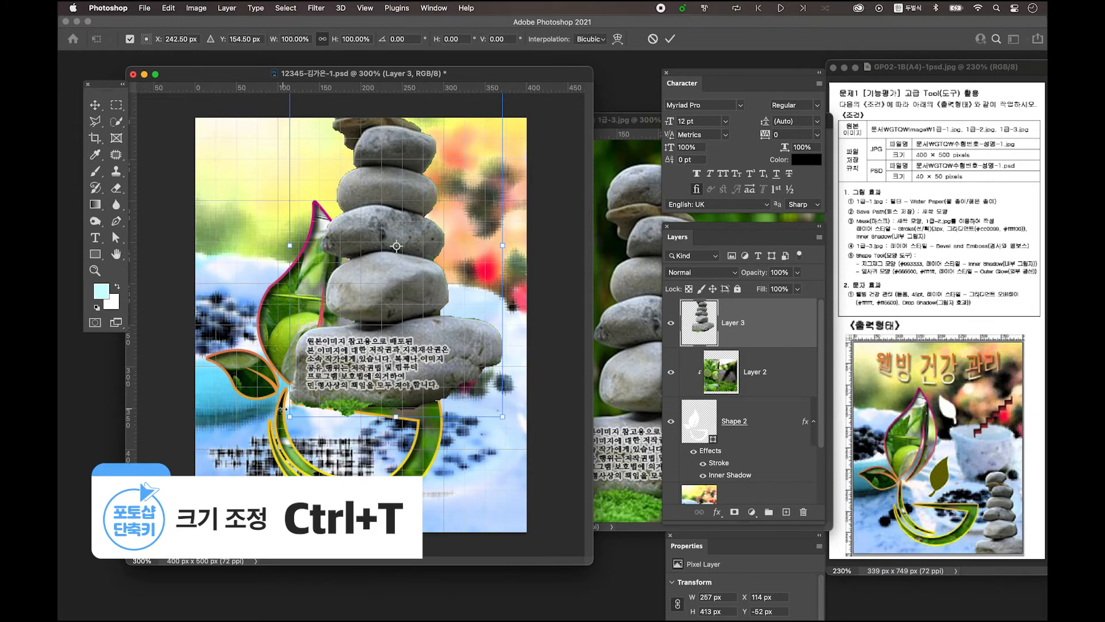
drag(289, 416, 356, 309)
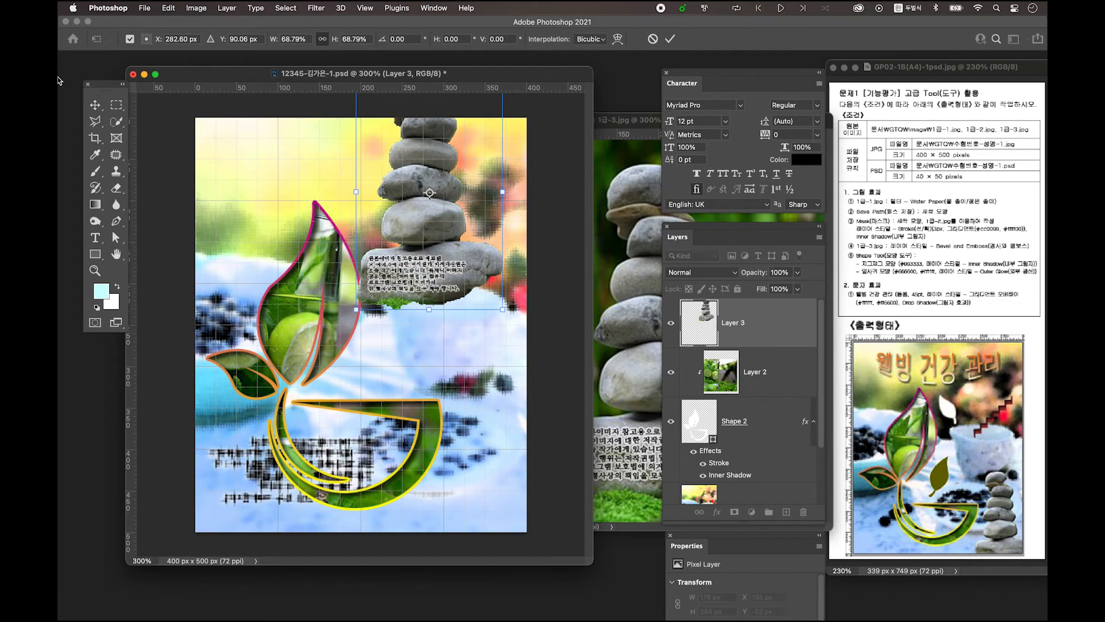
drag(443, 156, 495, 396)
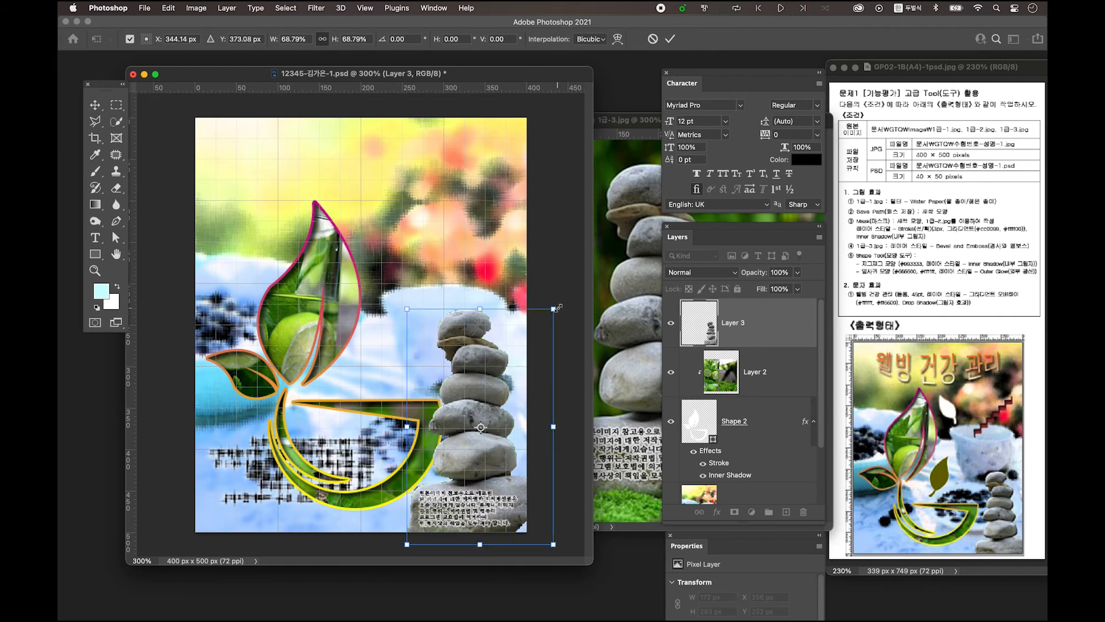
drag(554, 308, 530, 347)
drag(460, 432, 474, 447)
drag(544, 362, 536, 376)
drag(456, 470, 461, 468)
drag(425, 374, 429, 381)
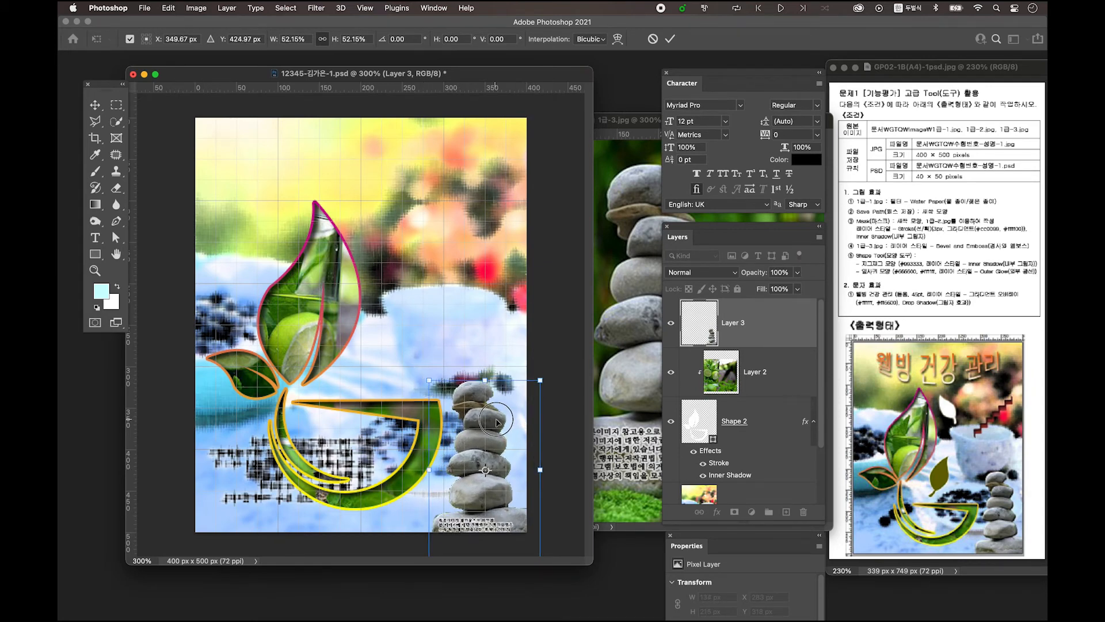
key(Return)
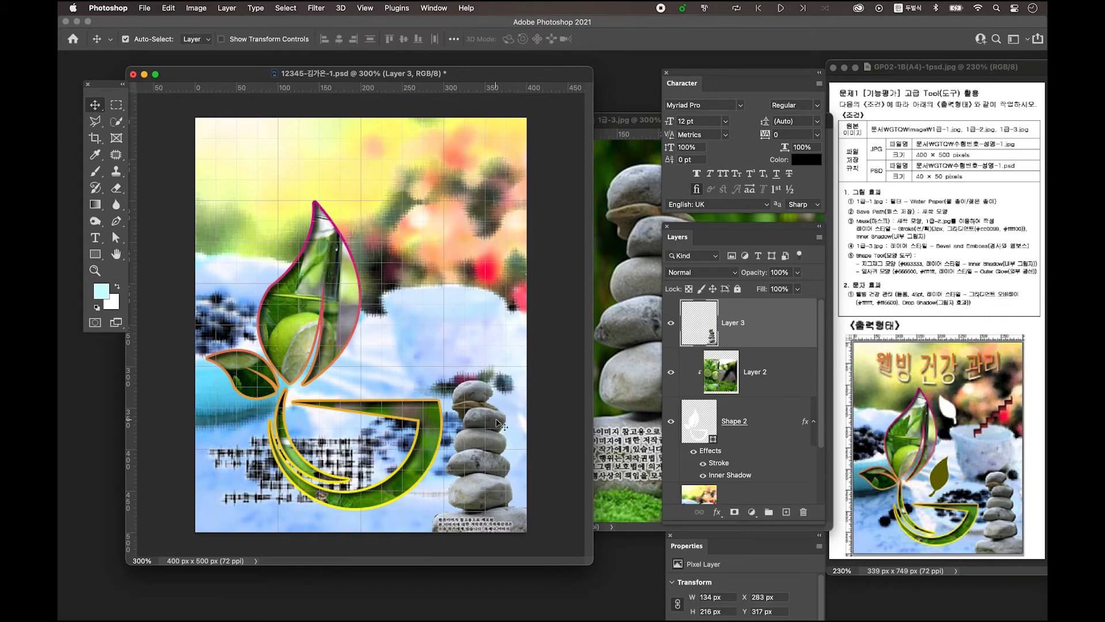
drag(501, 424, 511, 424)
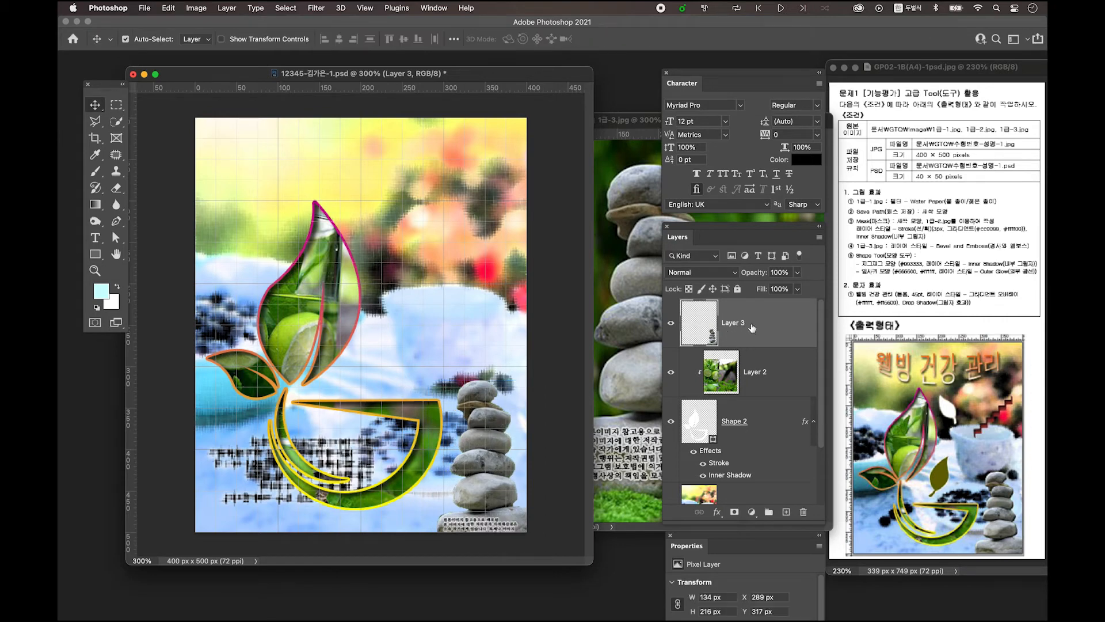
Apply Bevel & Emboss to Layer 3 and add an empty Layer 4 above it
double_click(788, 325)
drag(622, 106, 509, 102)
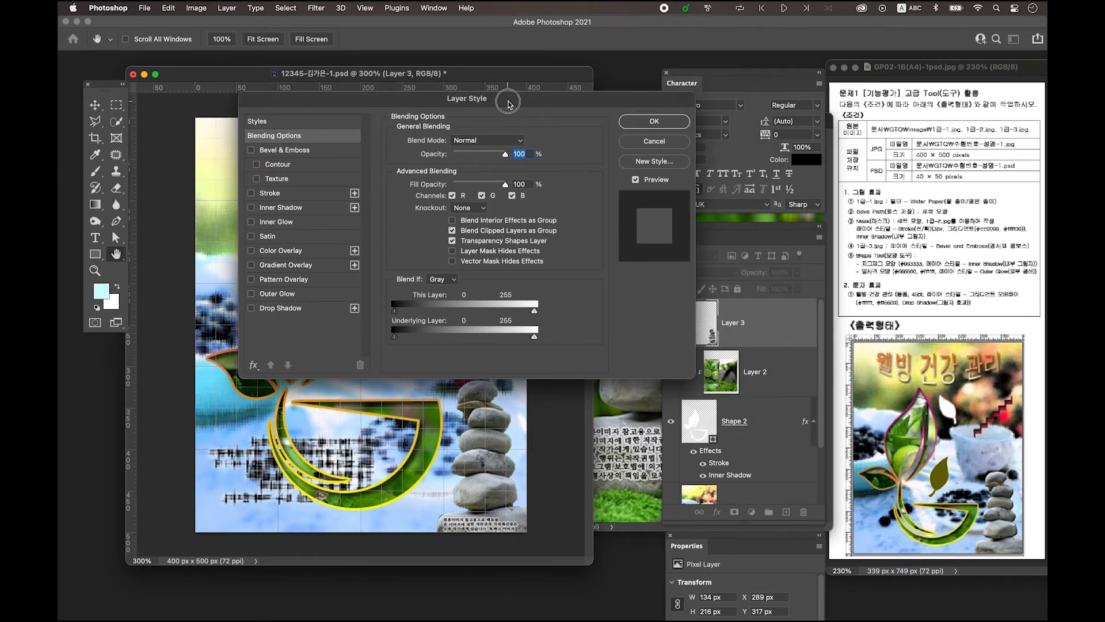
click(306, 155)
click(654, 122)
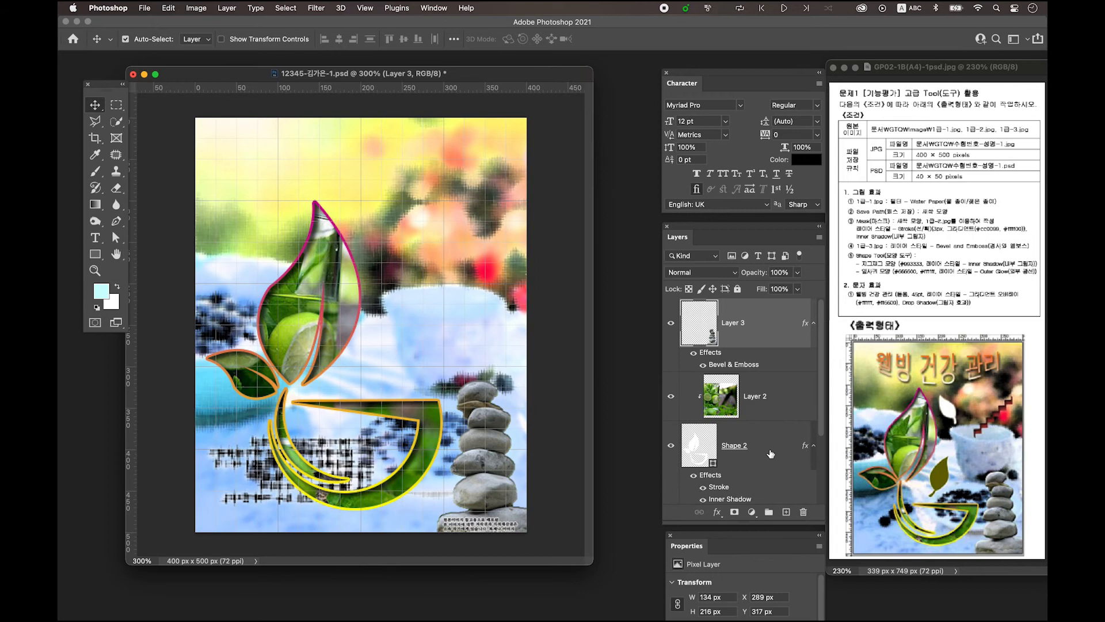
click(786, 512)
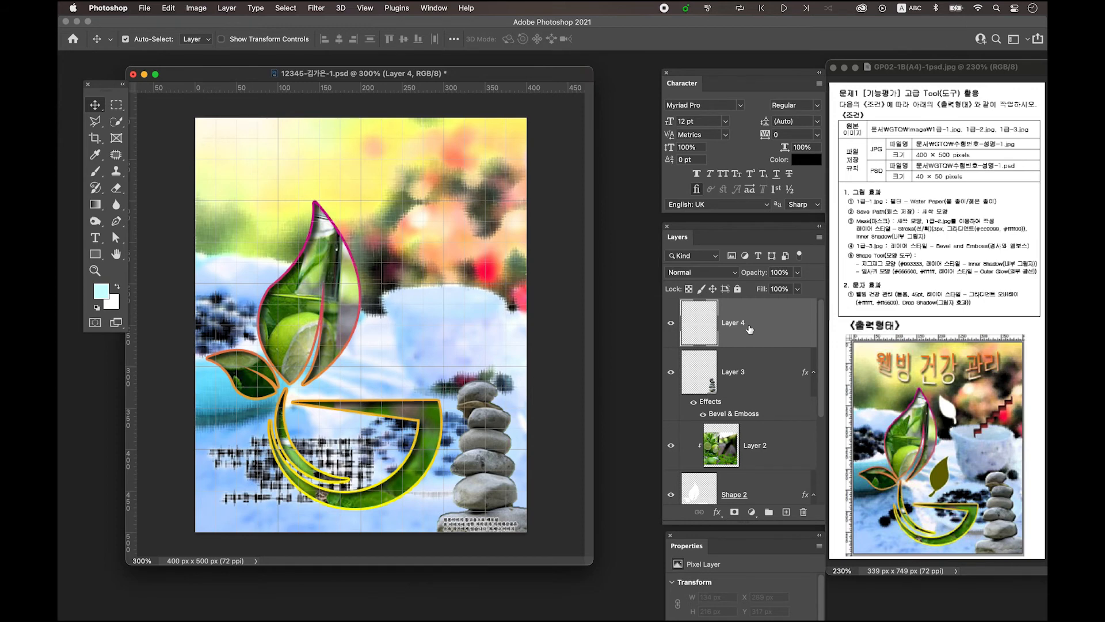
Choose the Custom Shape Tool with the wavy zigzag shape
click(95, 254)
right_click(95, 256)
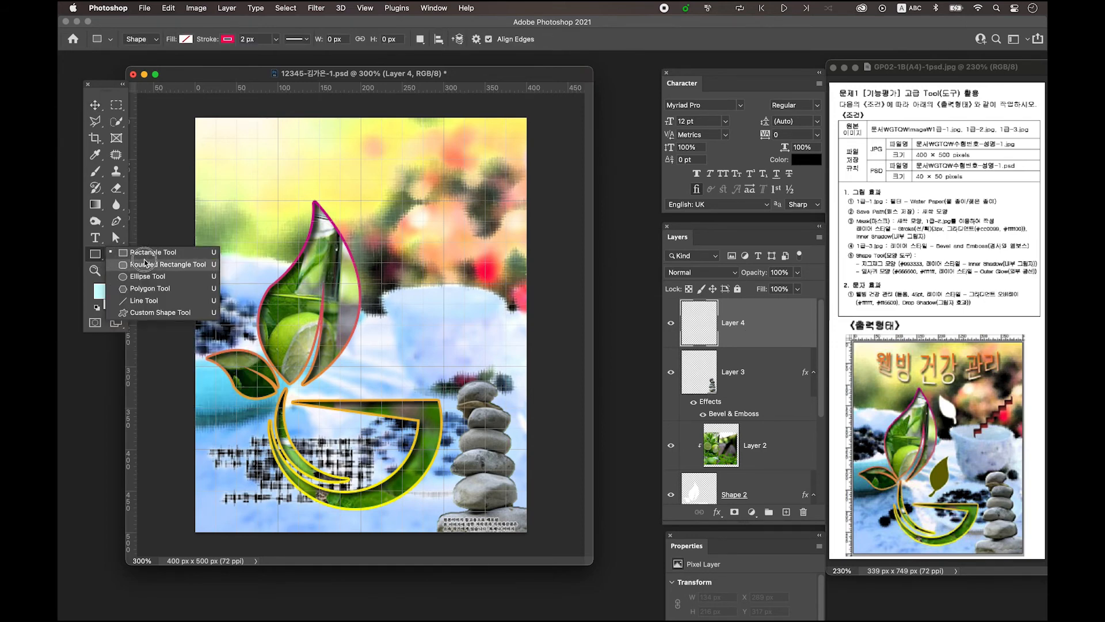
click(164, 316)
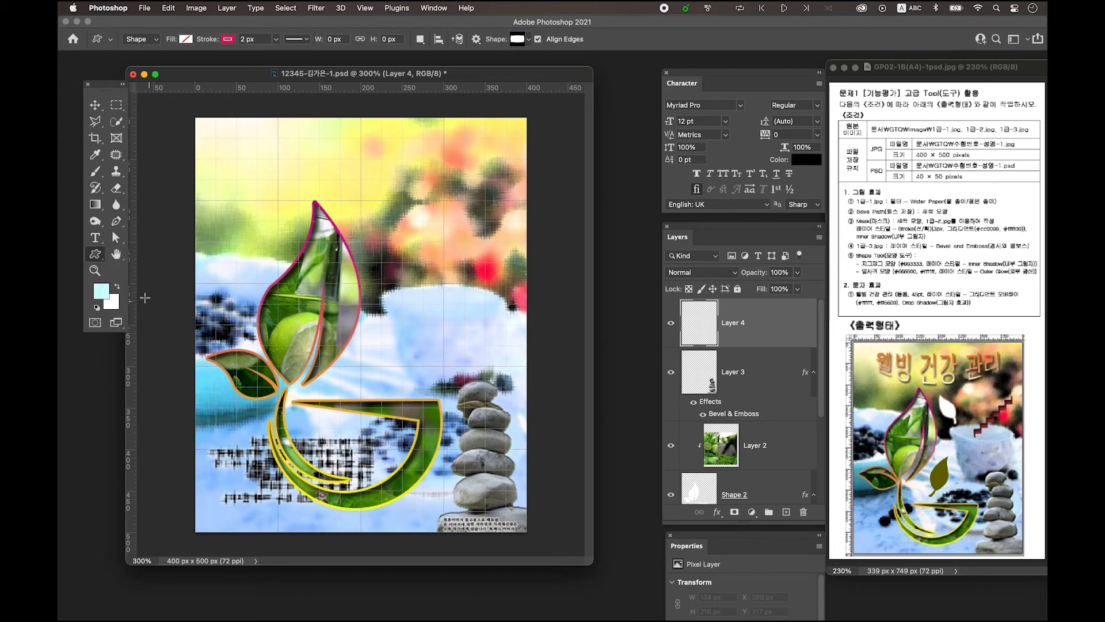
click(518, 39)
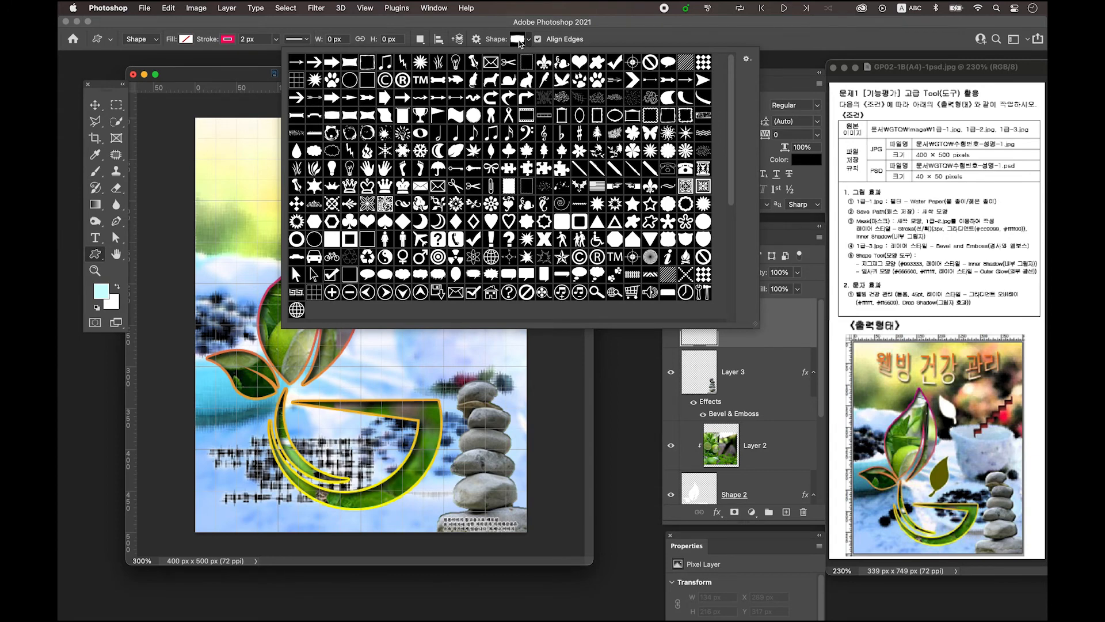
double_click(578, 204)
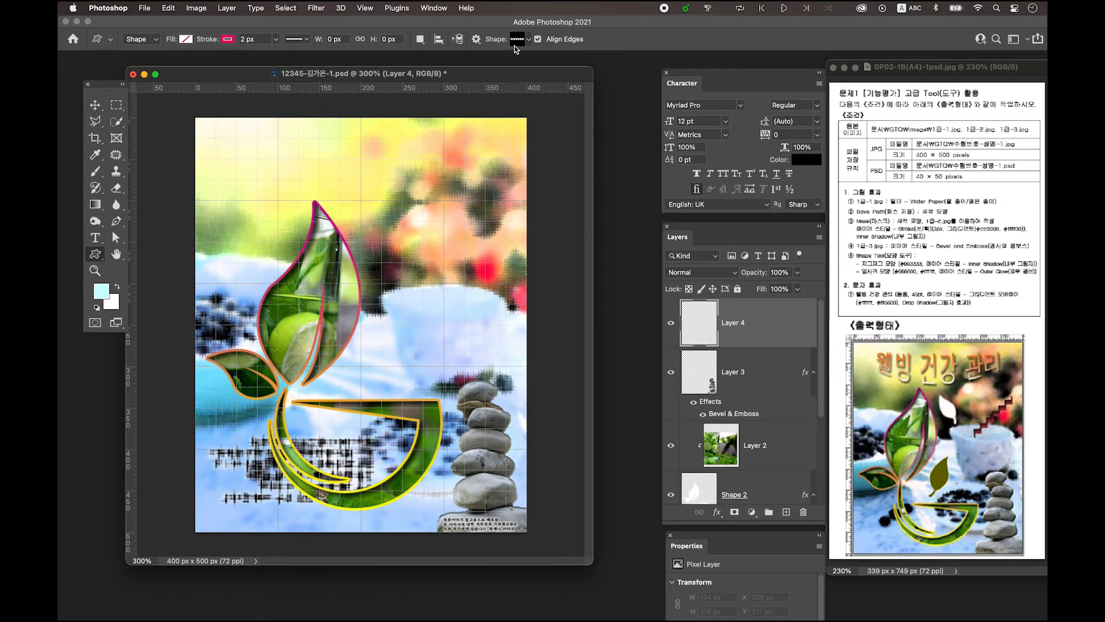
Set the shape fill to white and the stroke to No Color
click(186, 39)
click(136, 102)
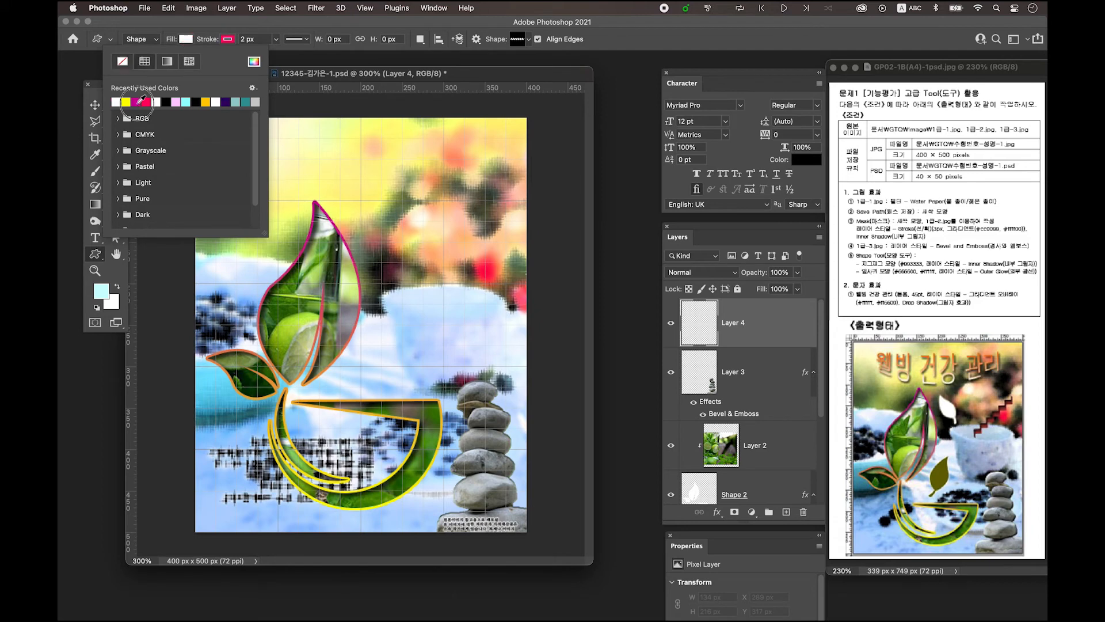
click(227, 39)
click(164, 62)
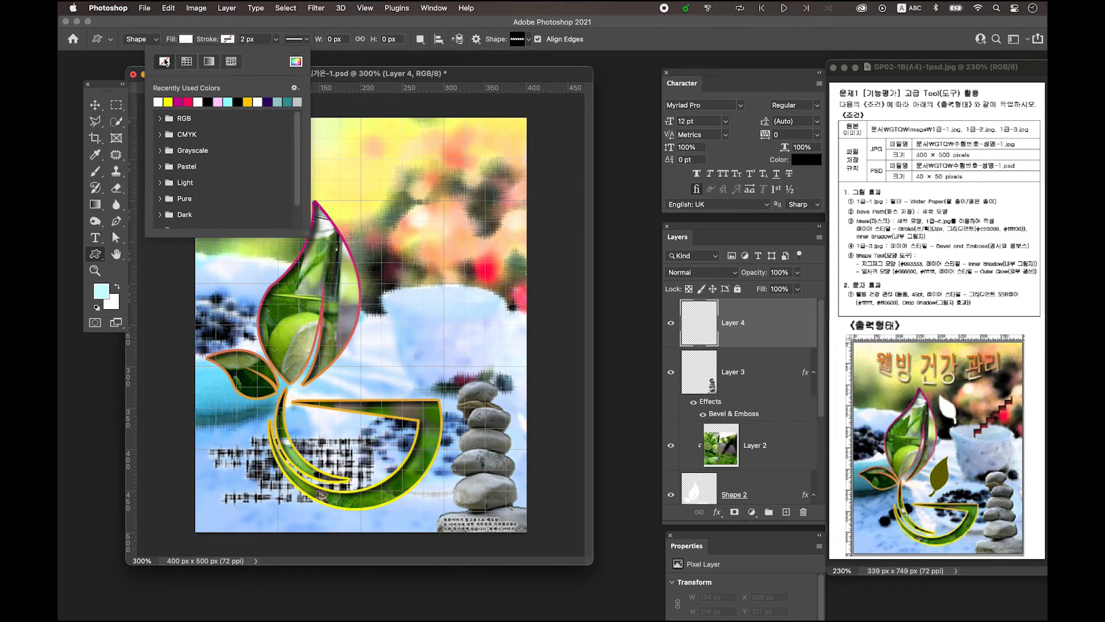
click(363, 75)
Draw a zigzag shape about 175 px wide in the upper right
drag(381, 194, 528, 261)
drag(523, 260, 524, 259)
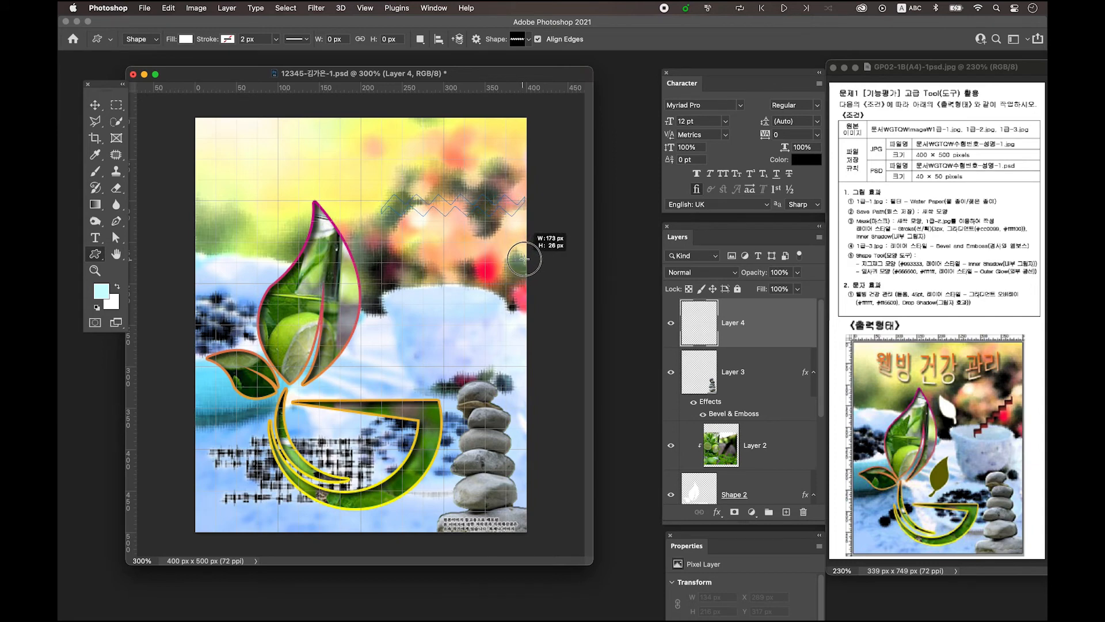
drag(524, 258, 526, 259)
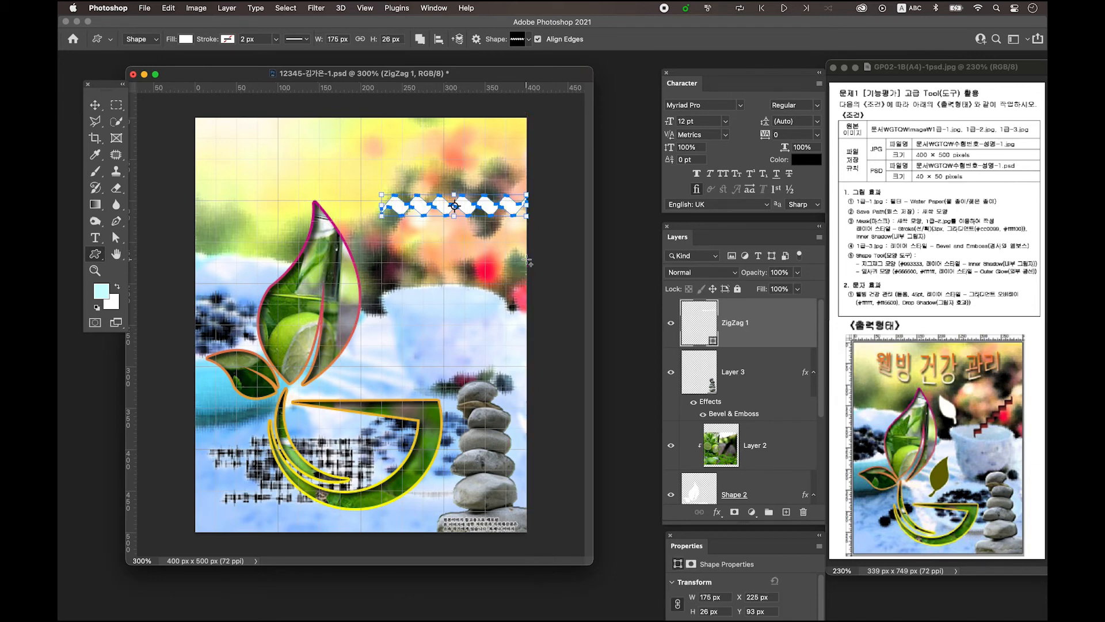
Rotate and scale the zigzag into a steep diagonal of 108.75 × 130.25 px
click(95, 105)
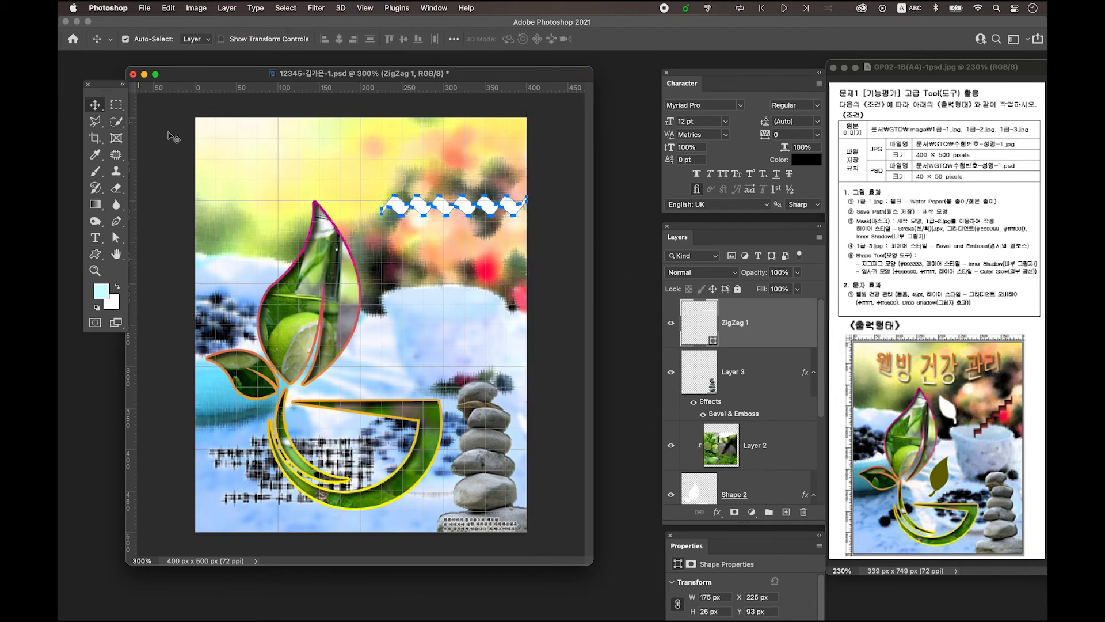
key(ctrl+t)
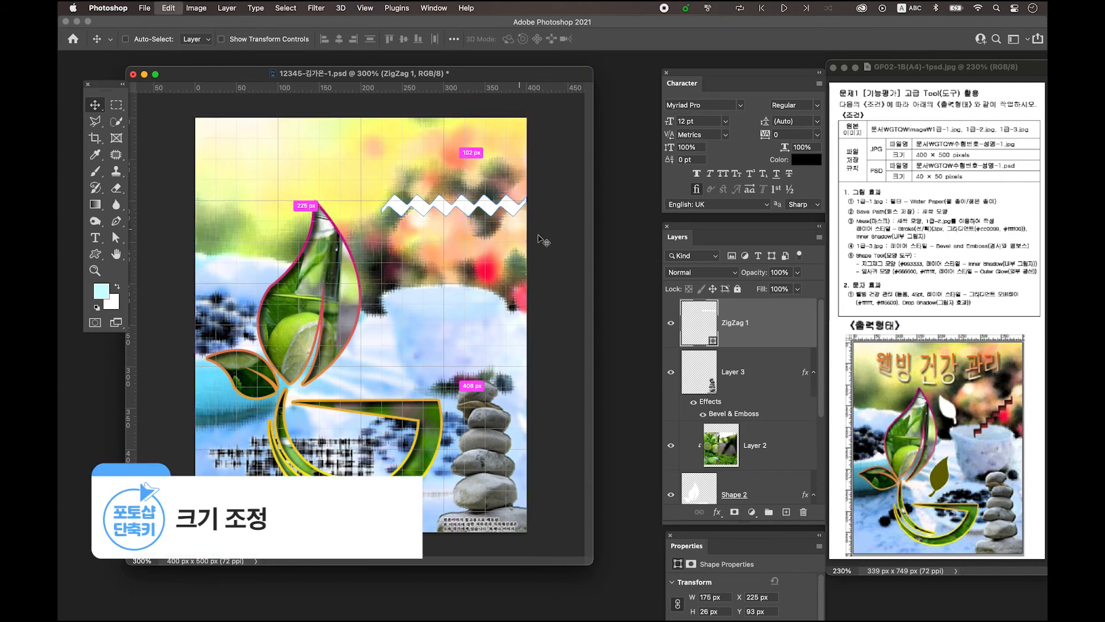
drag(542, 229, 541, 175)
drag(478, 194, 484, 238)
drag(526, 218, 489, 234)
key(Return)
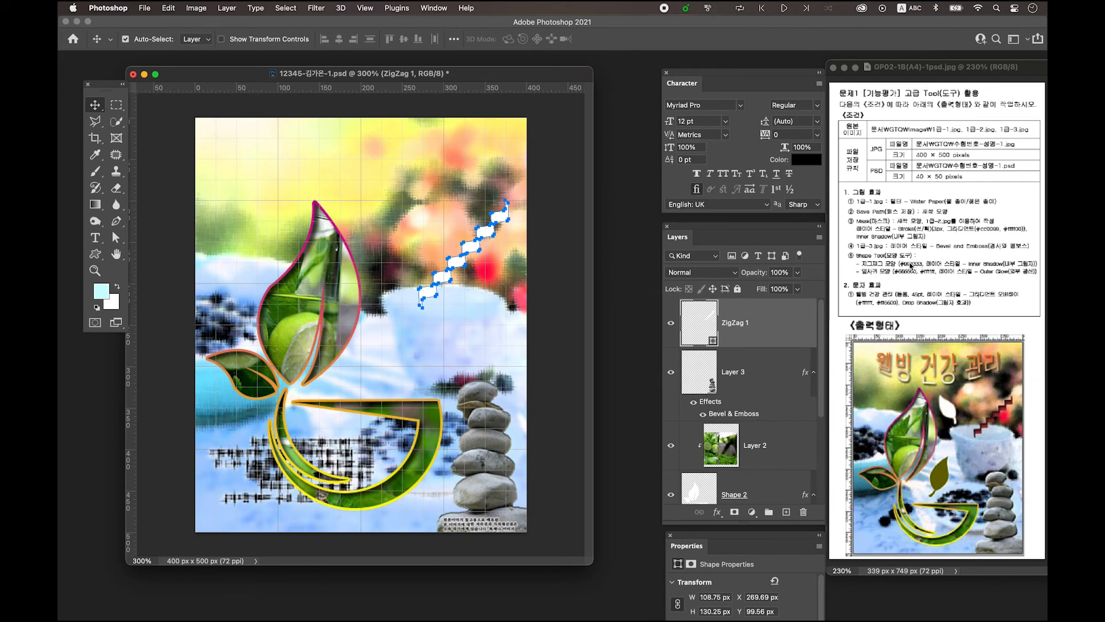
Fill the ZigZag 1 shape with dark red #993333
double_click(698, 329)
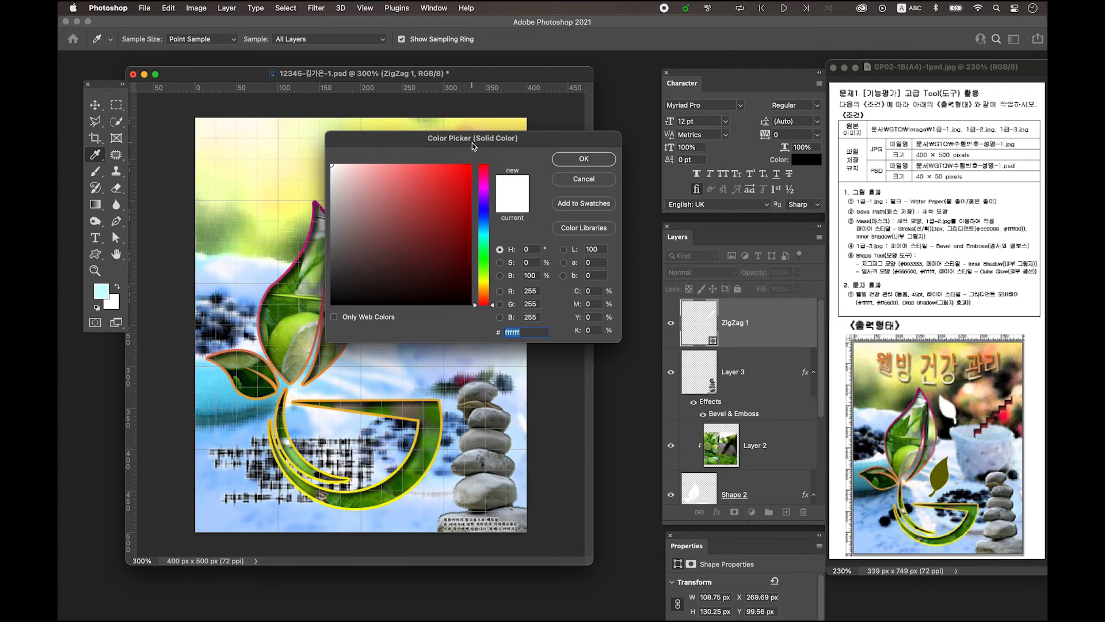
text(993333)
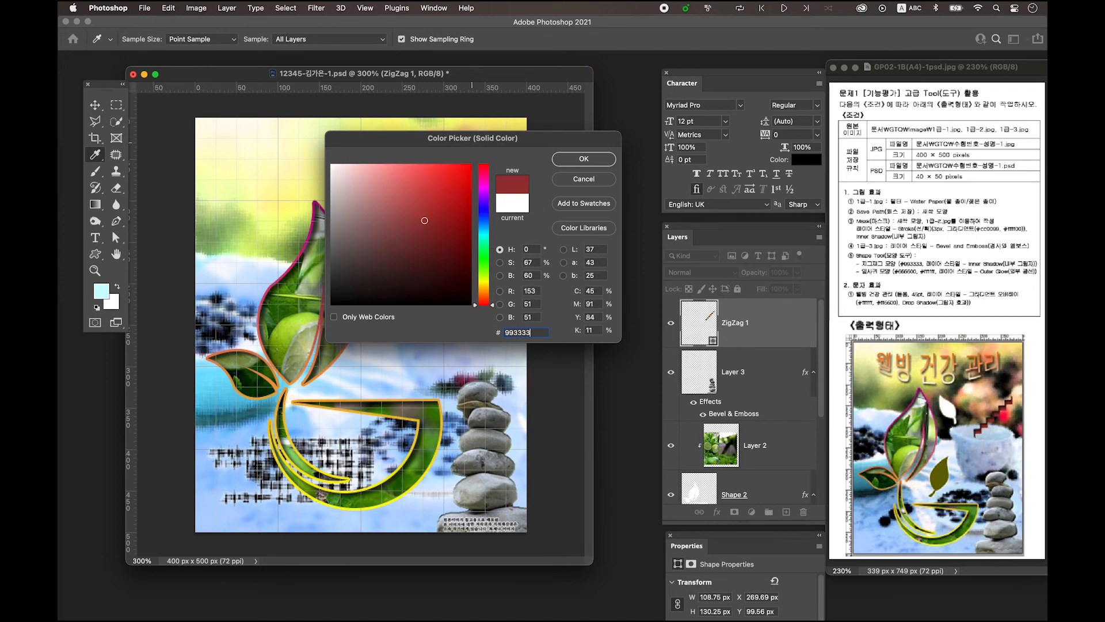
key(Return)
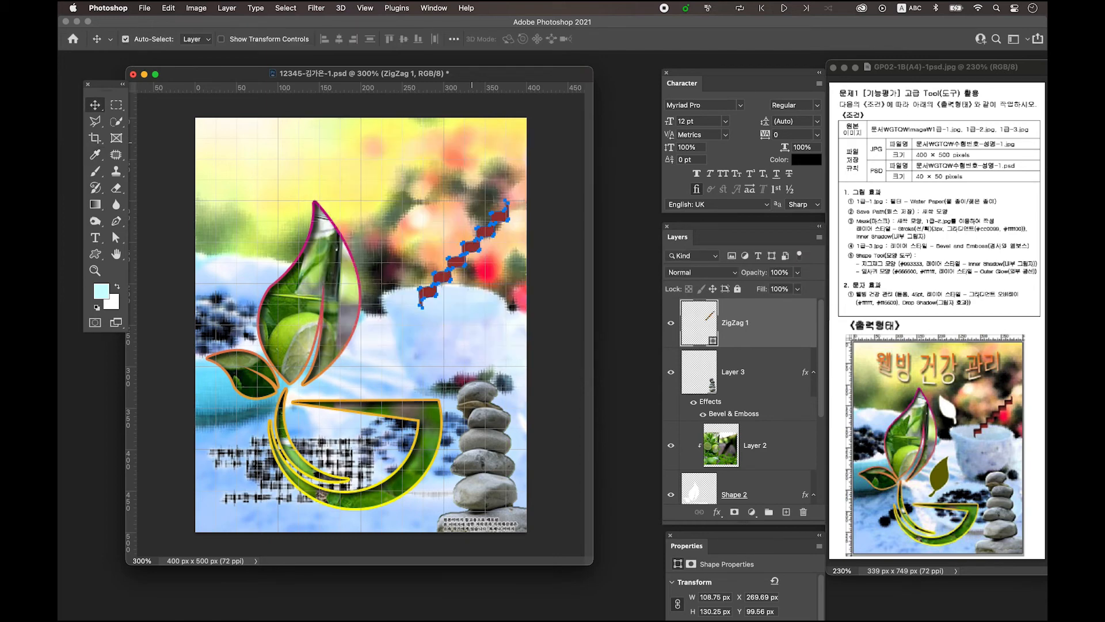
Add an Inner Shadow effect to the ZigZag 1 layer
double_click(779, 324)
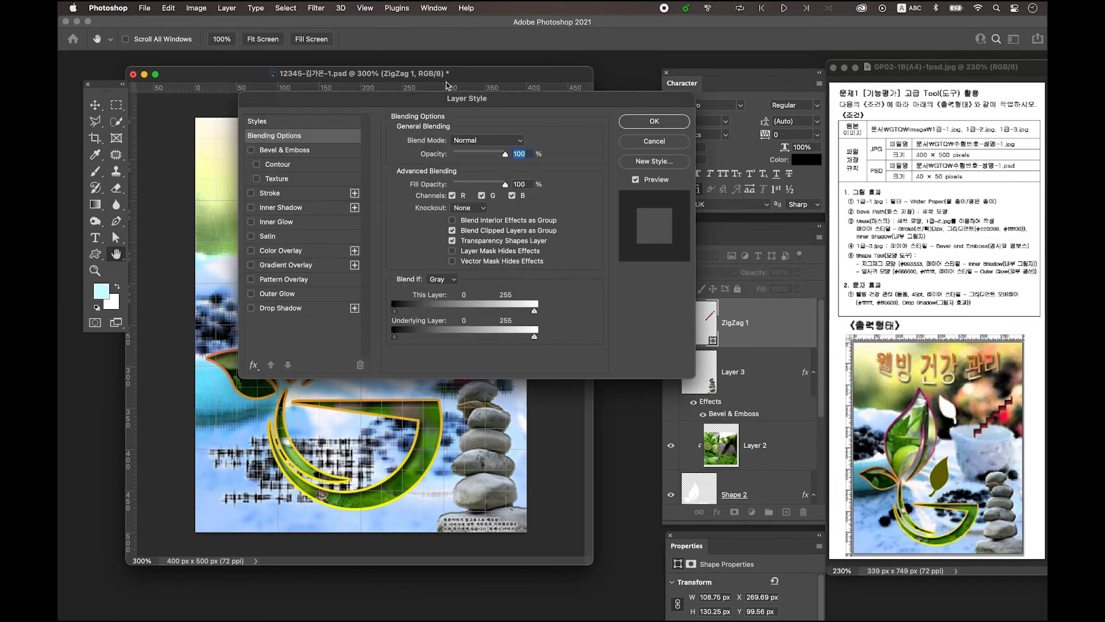
drag(455, 102, 503, 130)
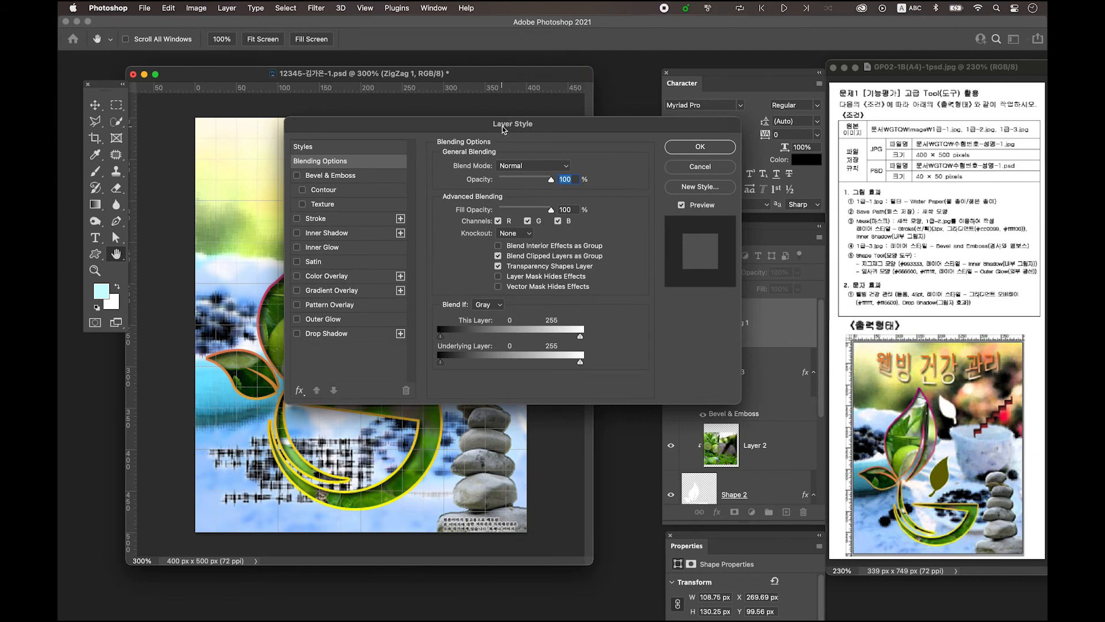
click(344, 235)
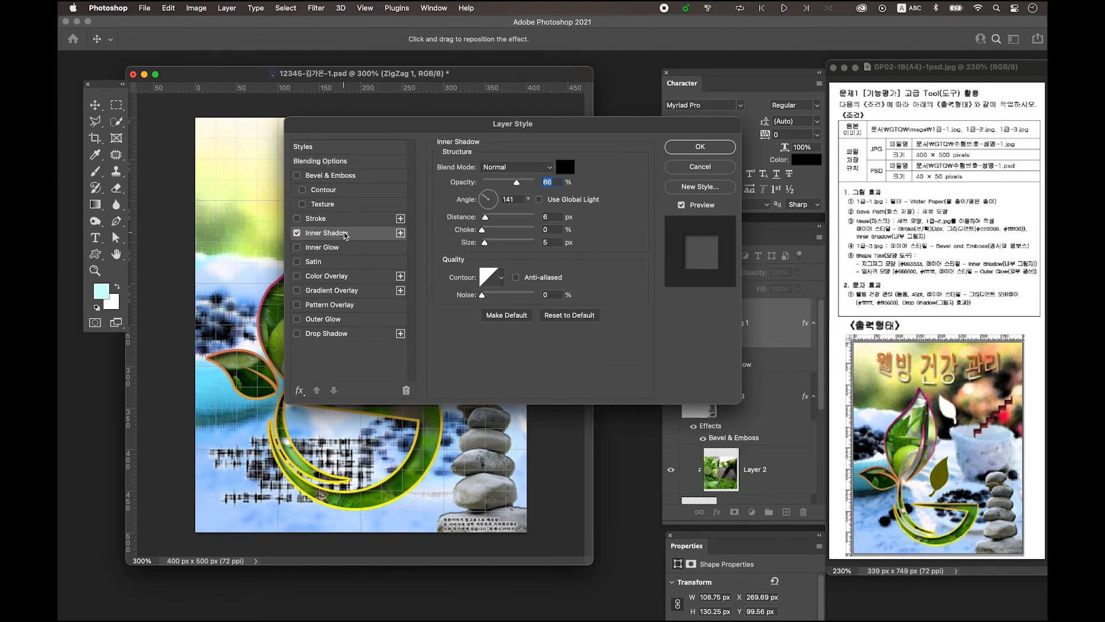
click(700, 147)
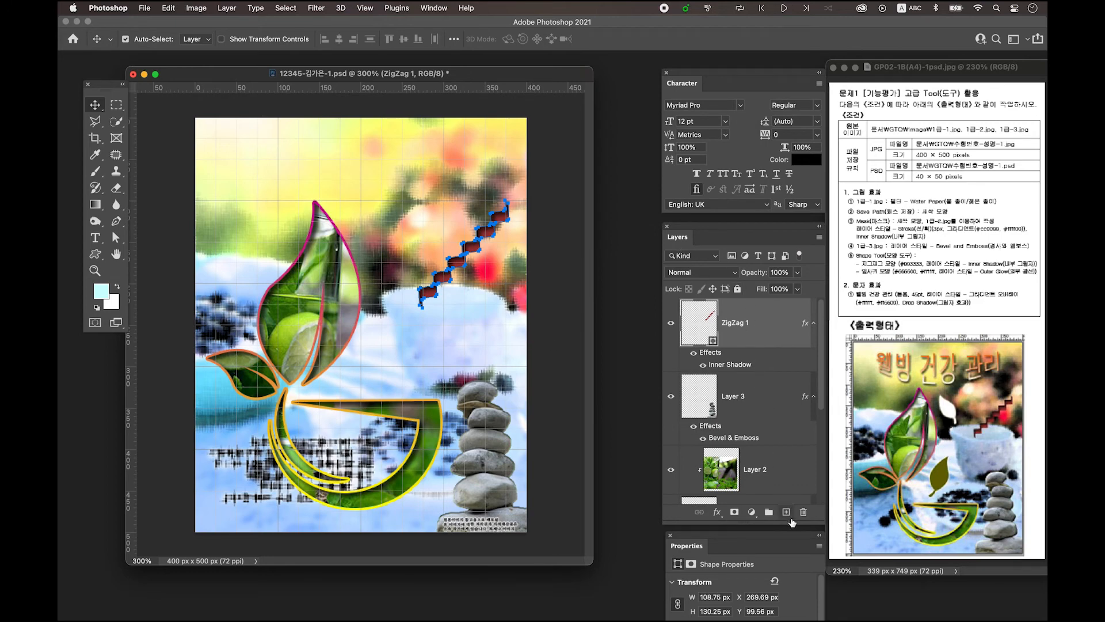
Add a new layer and set up the Custom Shape tool with the Leaf 3 preset
click(787, 513)
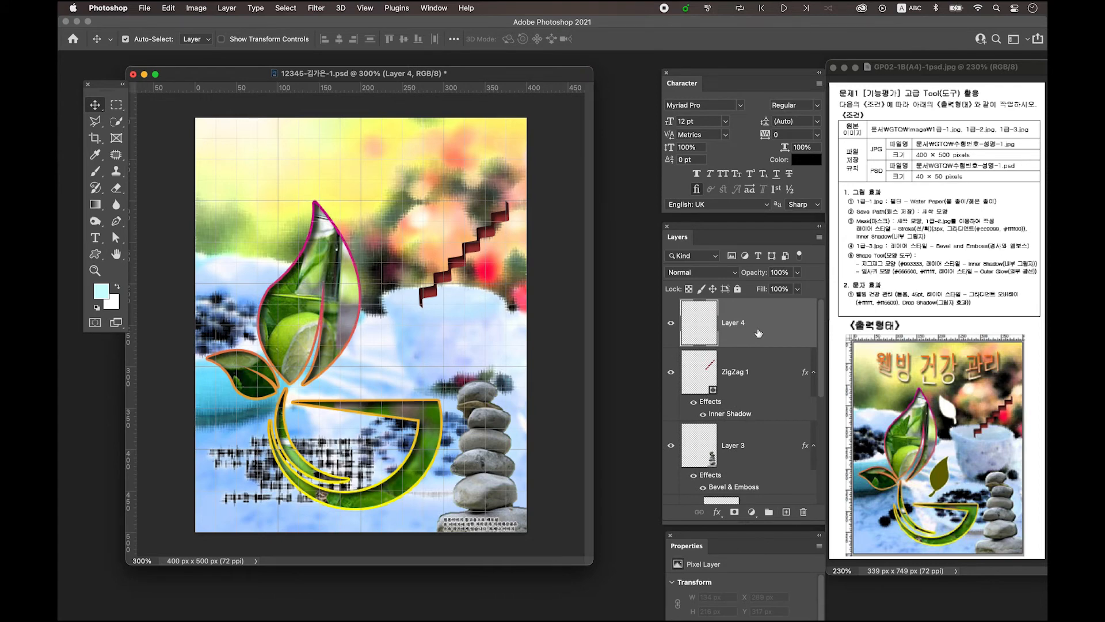
click(96, 256)
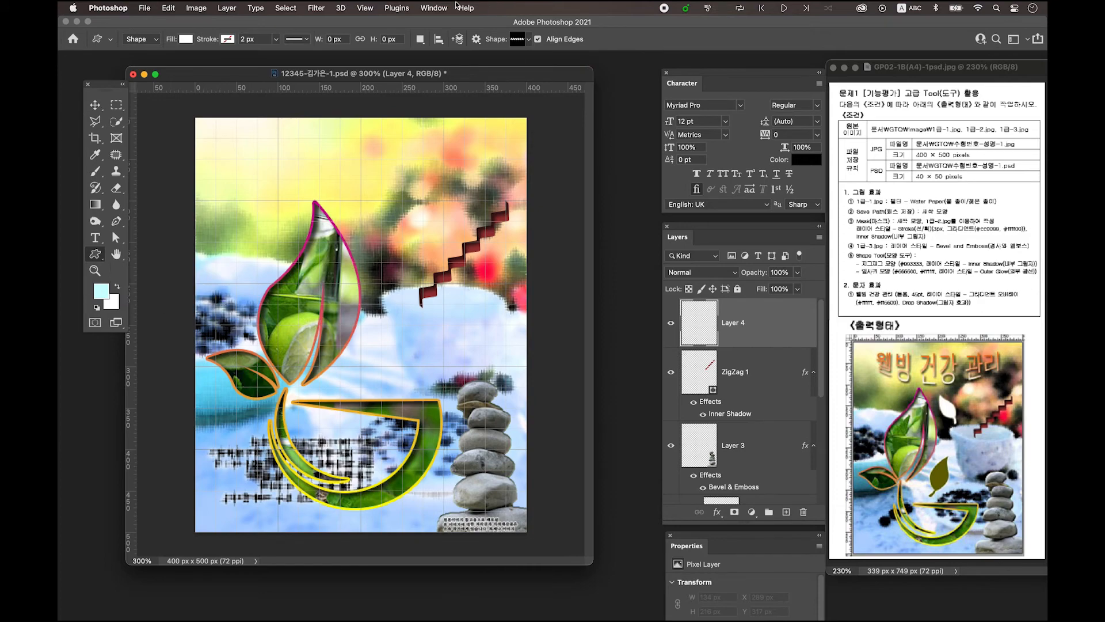
click(520, 38)
click(520, 42)
click(520, 40)
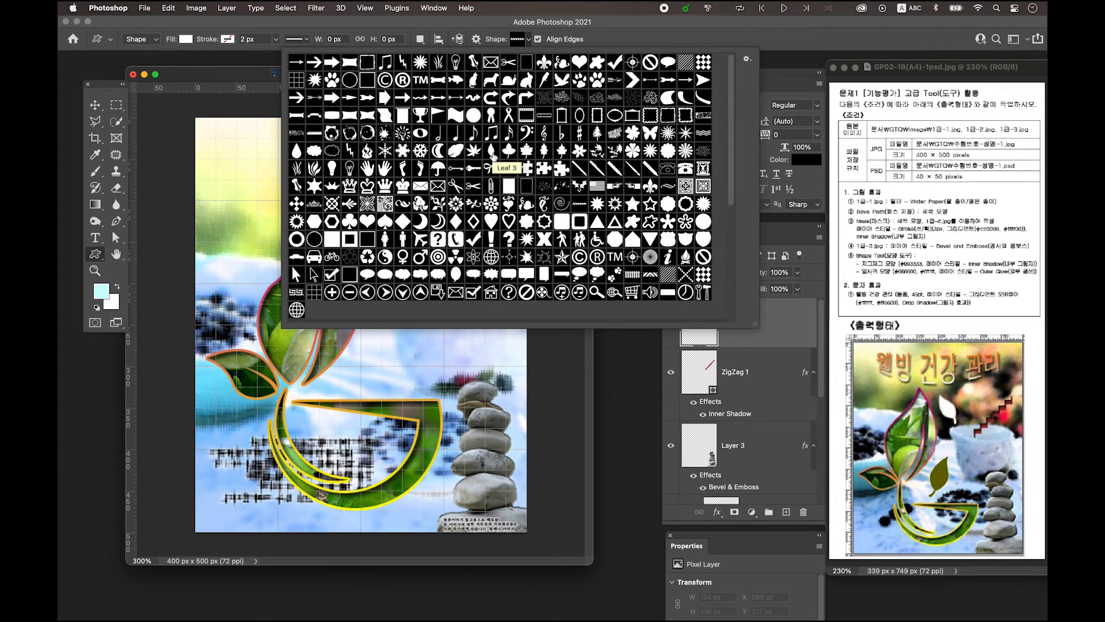
click(492, 153)
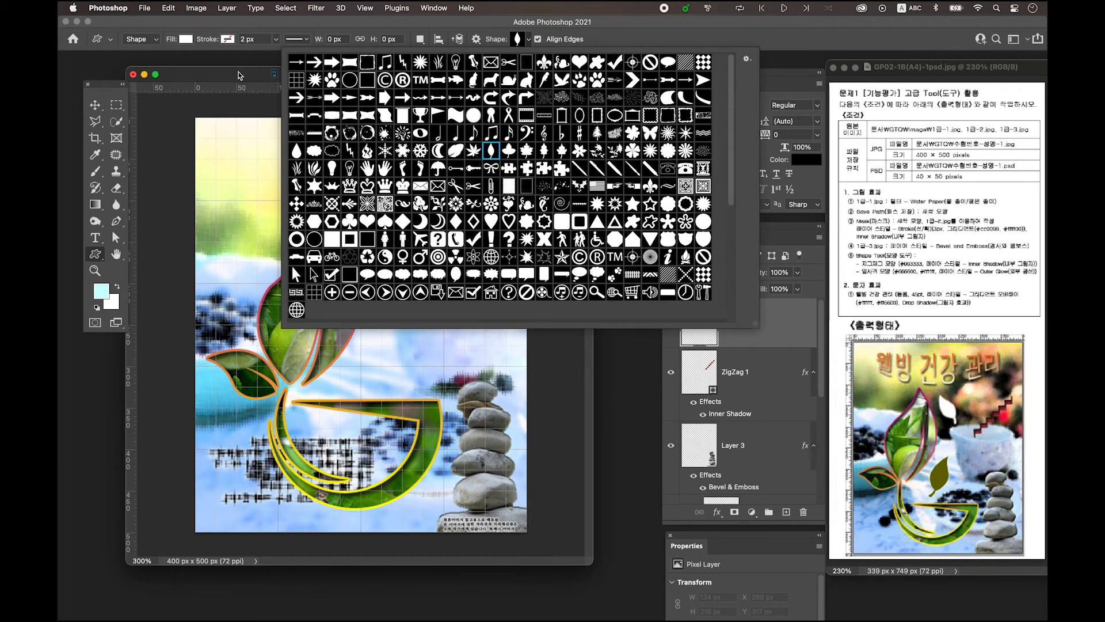
click(240, 74)
Draw two white leaves: a small one left of the zigzag and a larger one above the bowl
drag(318, 76, 337, 75)
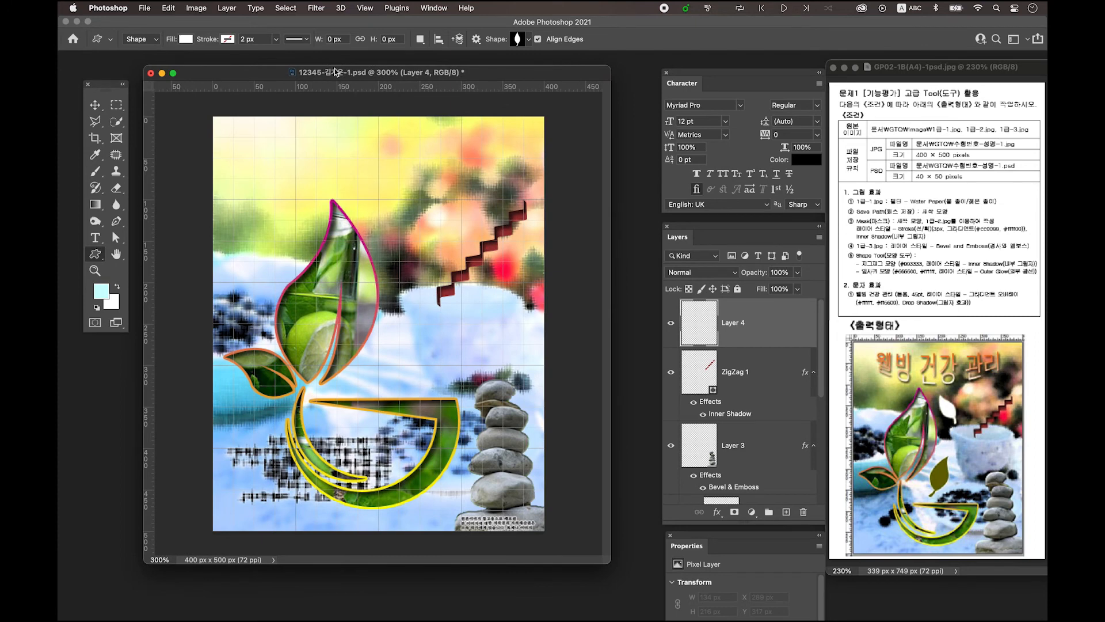
drag(408, 240, 430, 264)
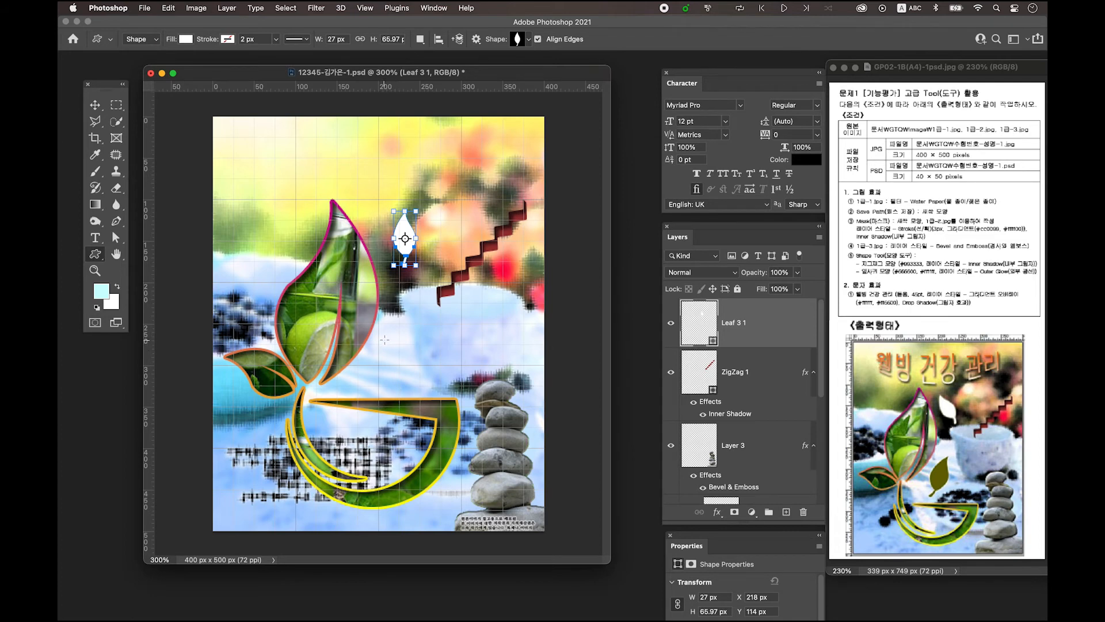
drag(383, 331, 424, 406)
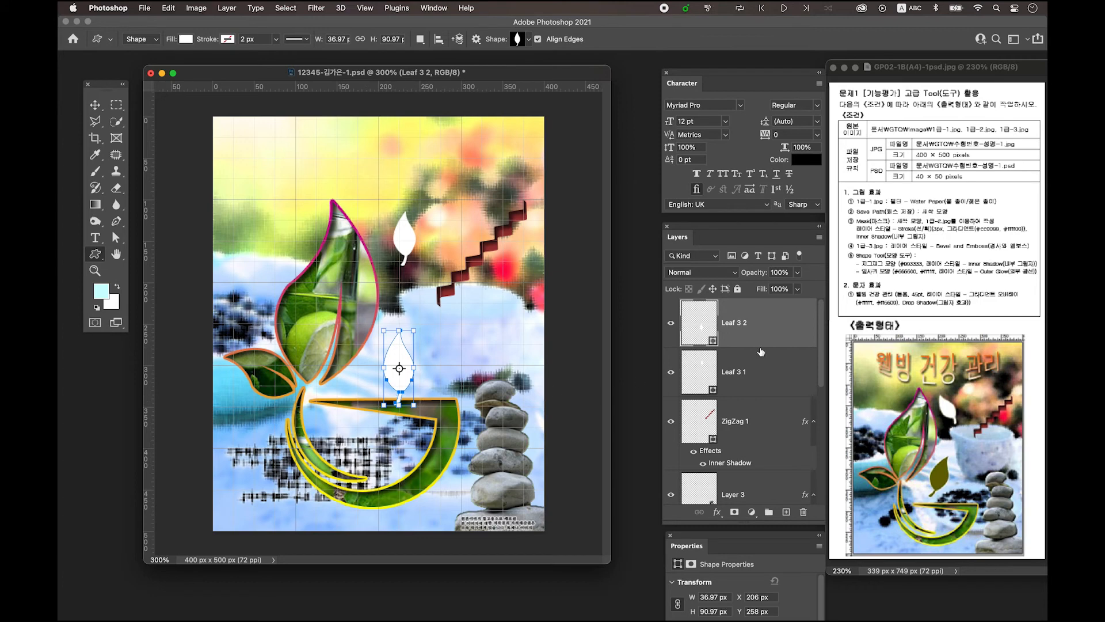
Fill the Leaf 3 2 shape with olive #666600
double_click(697, 327)
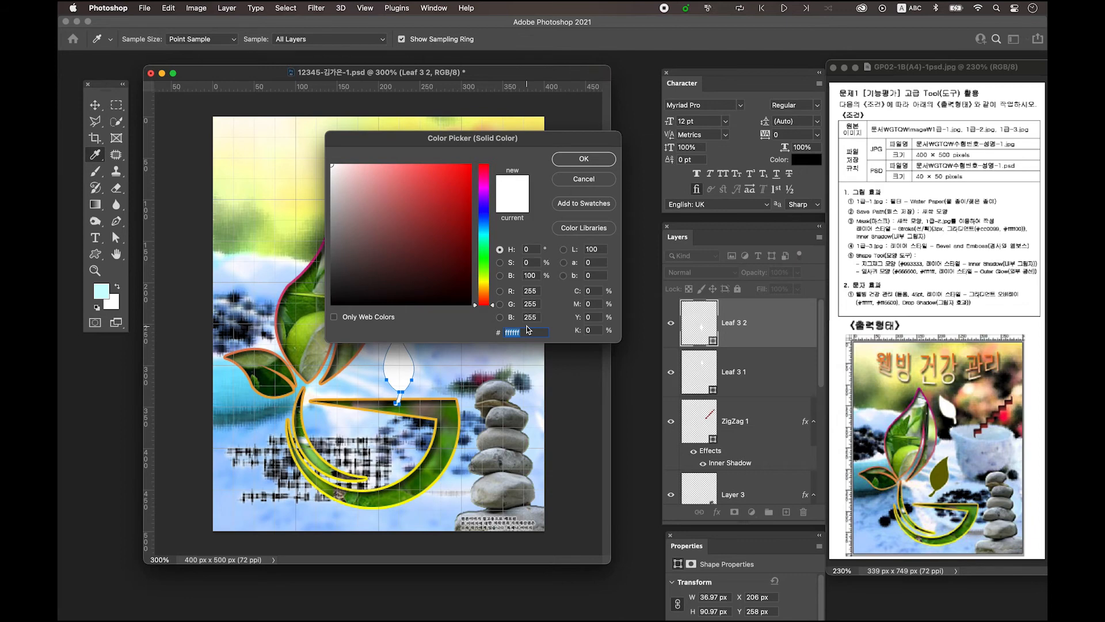
text(666600)
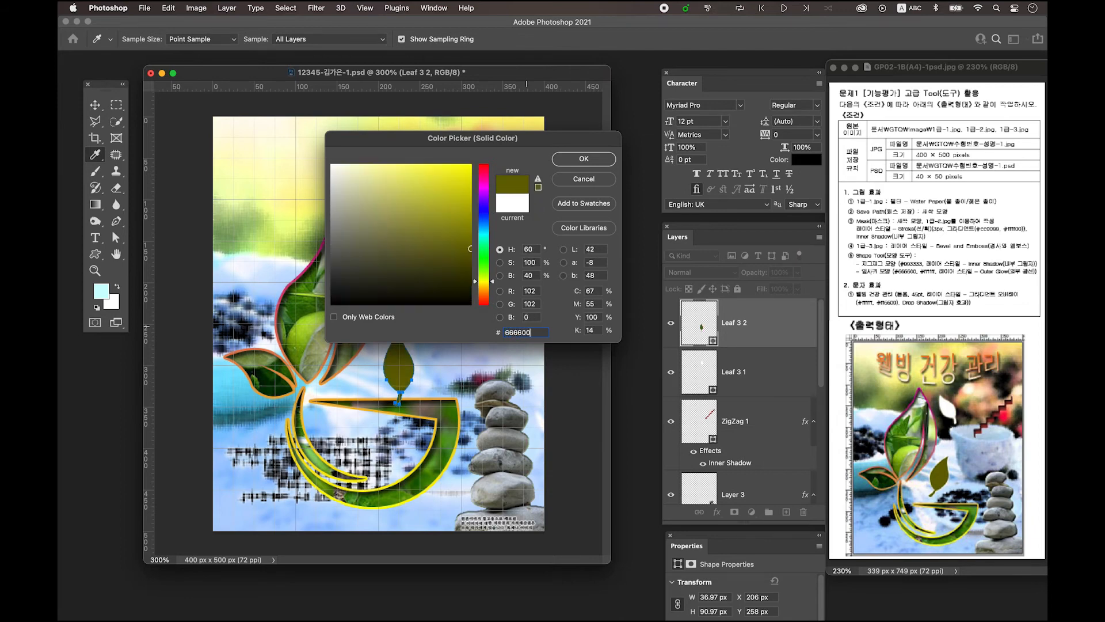
click(583, 159)
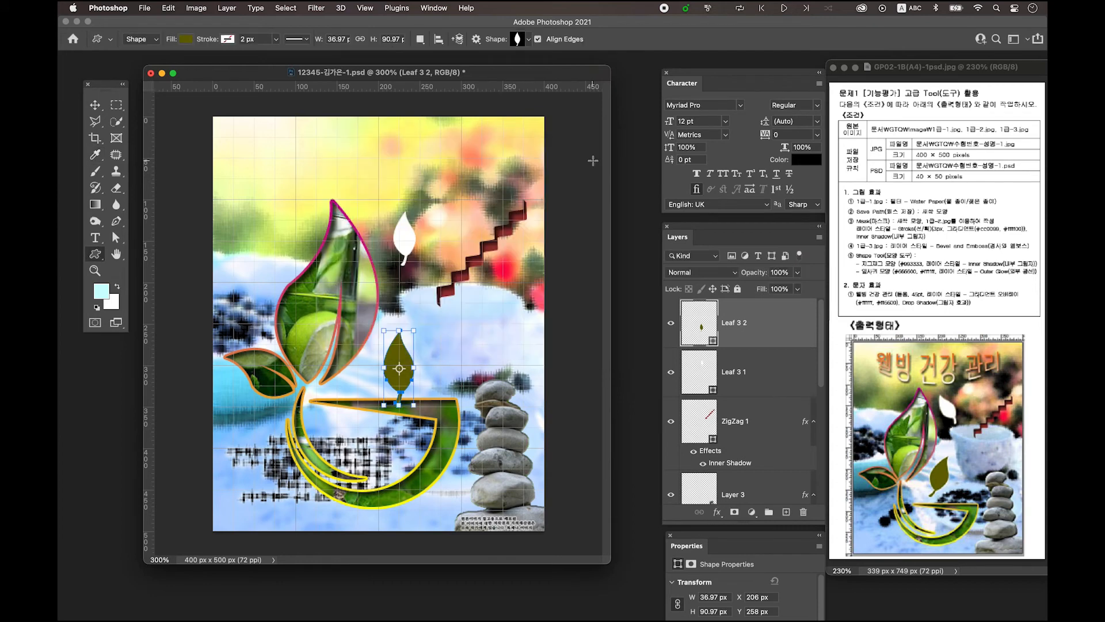
Add an Outer Glow layer style to the olive leaf
double_click(786, 324)
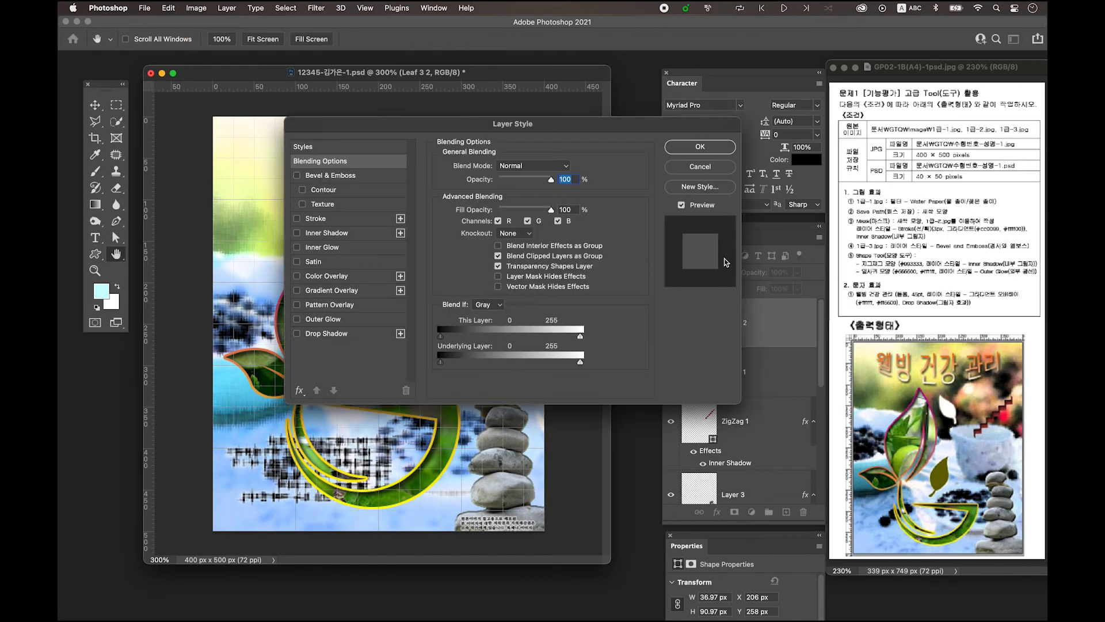
click(330, 324)
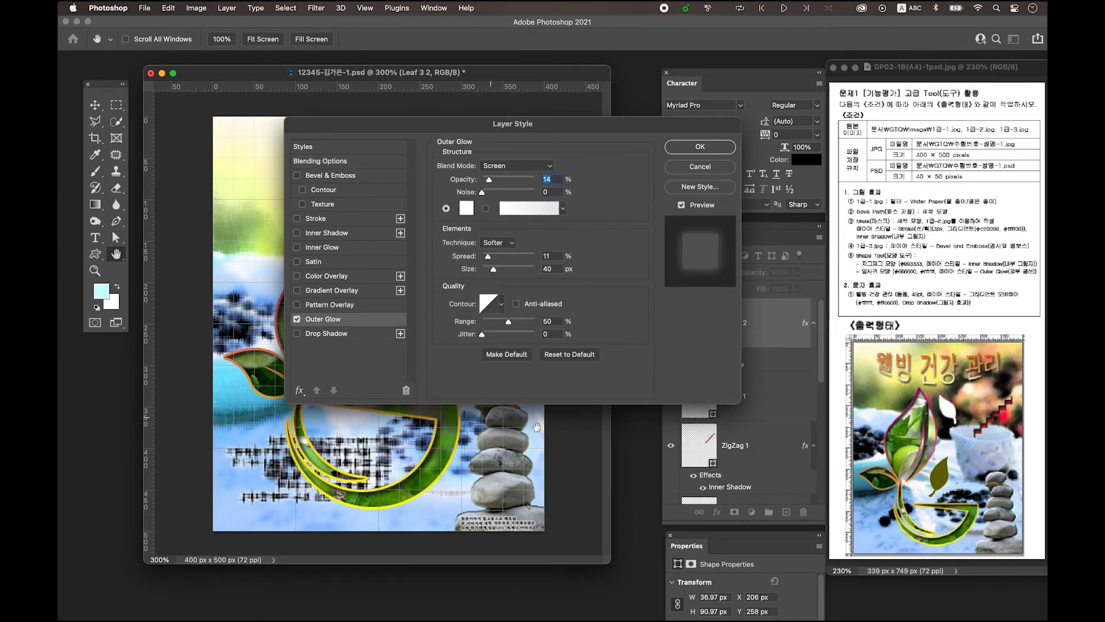
click(699, 148)
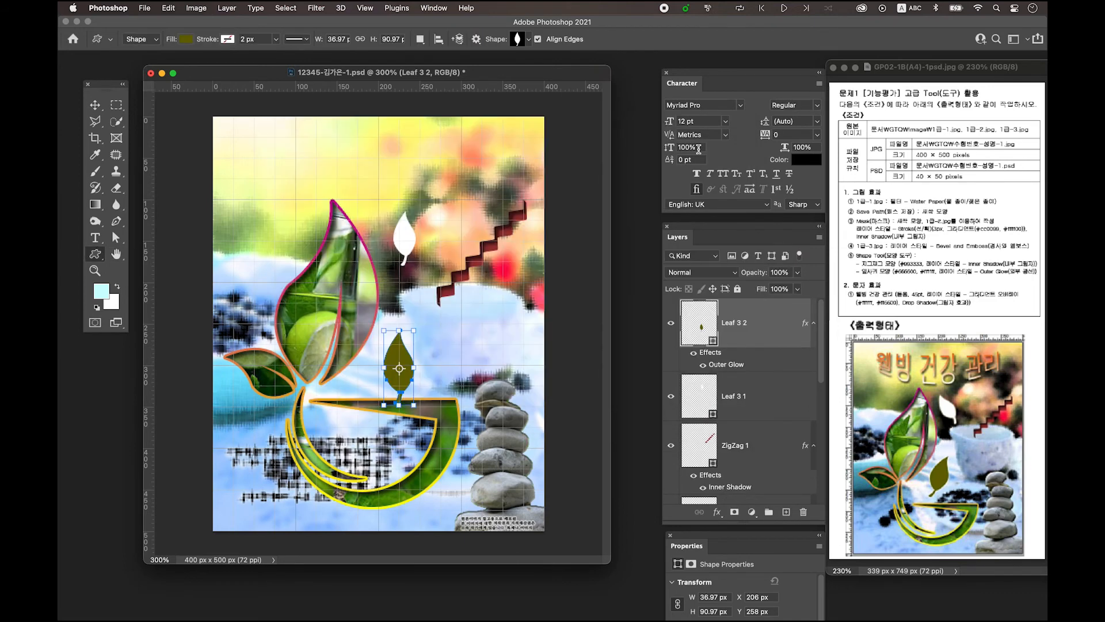
Rotate the olive leaf about 38° and move it slightly up and left
key(ctrl+t)
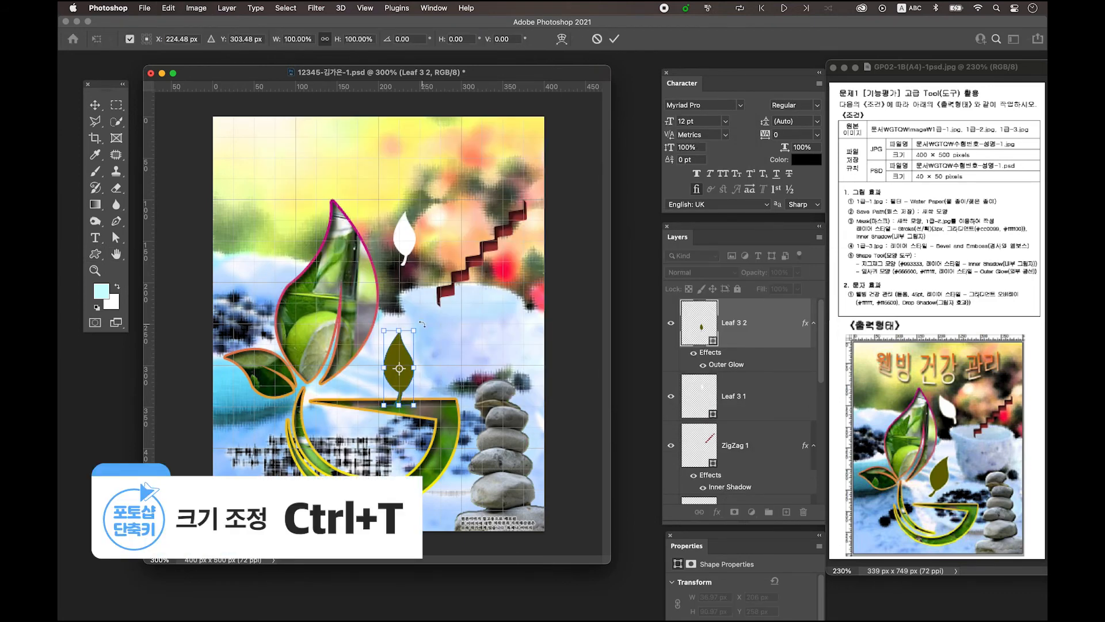
drag(419, 321, 437, 347)
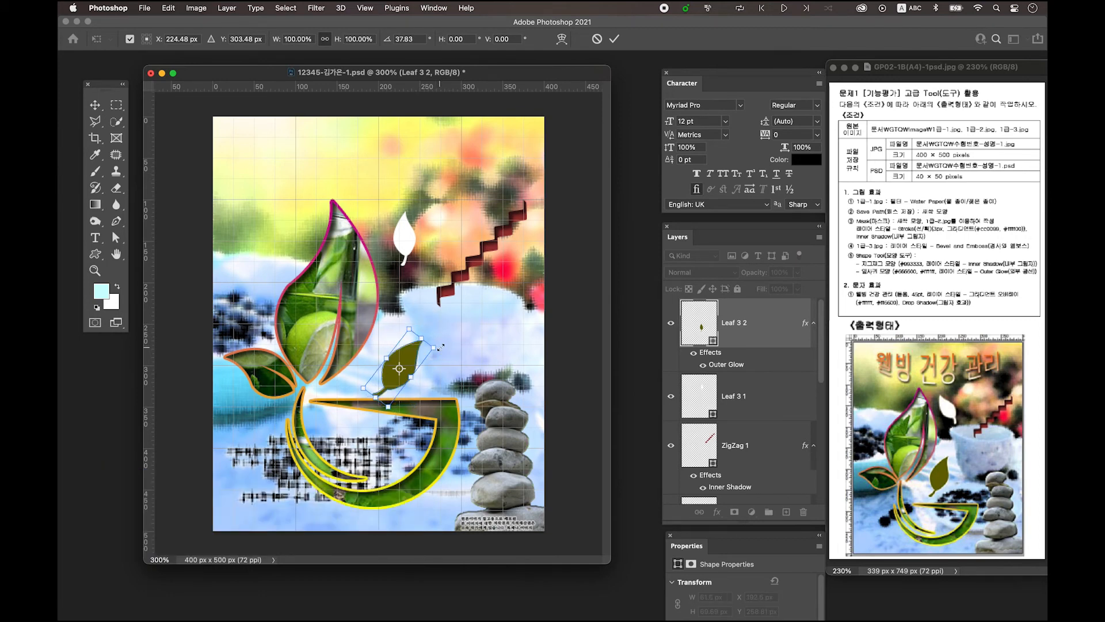
drag(405, 383, 404, 351)
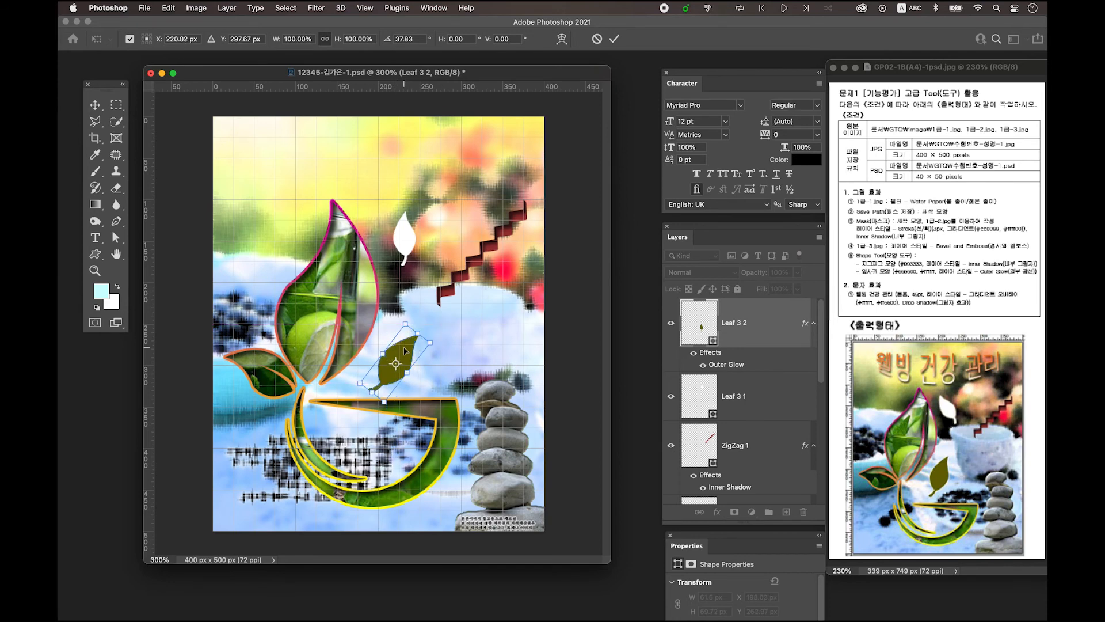
click(703, 403)
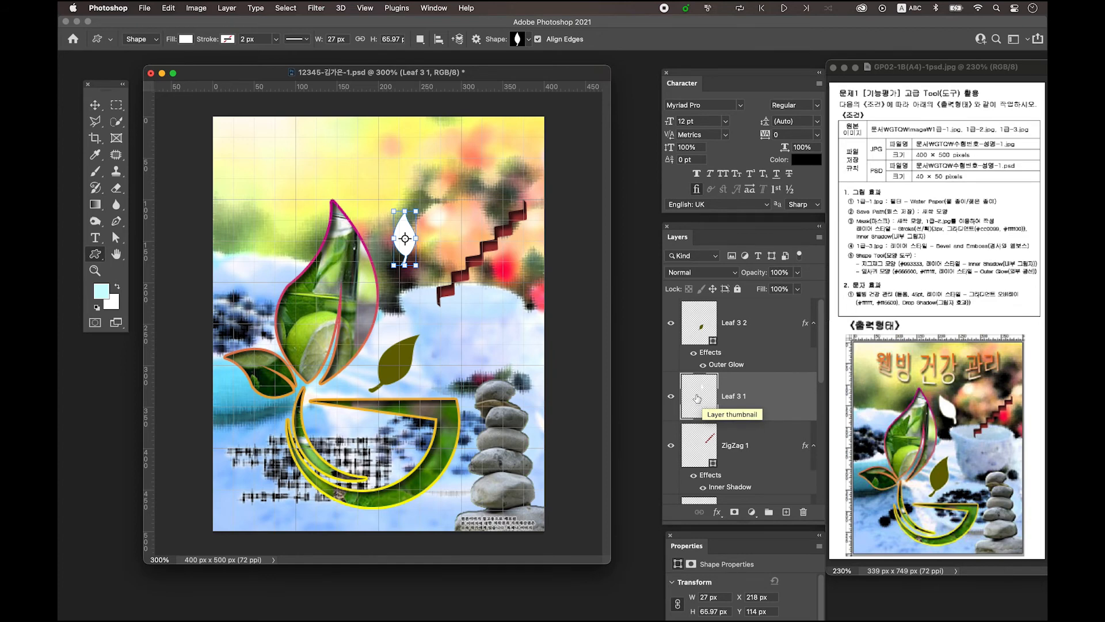
Fill the Leaf 3 1 shape white and copy Leaf 3 2's Outer Glow onto it
double_click(697, 399)
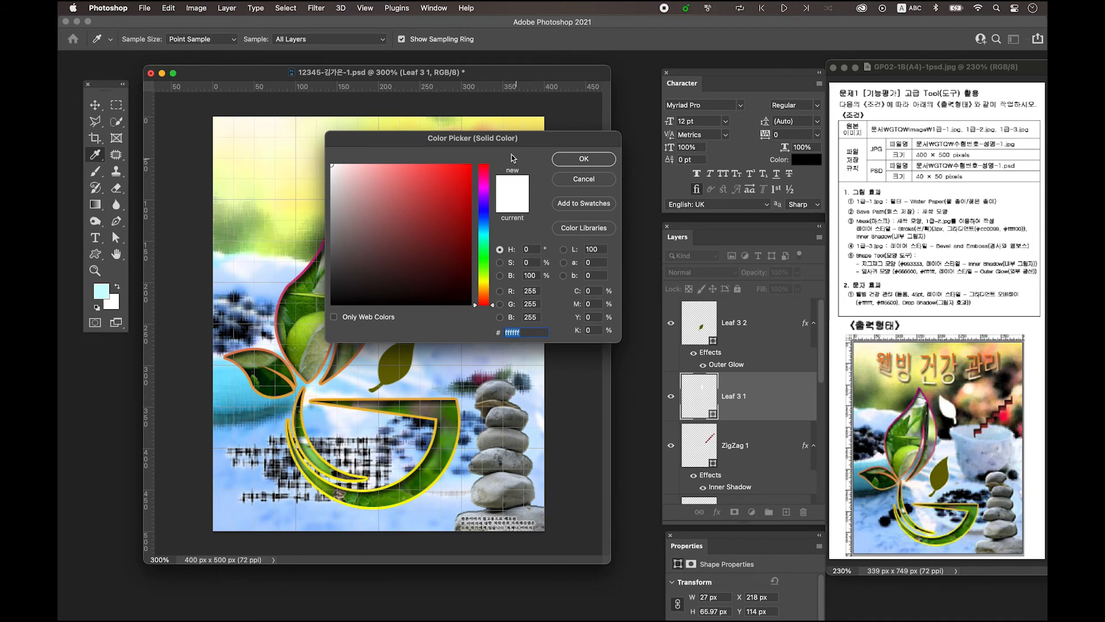
drag(519, 138, 562, 146)
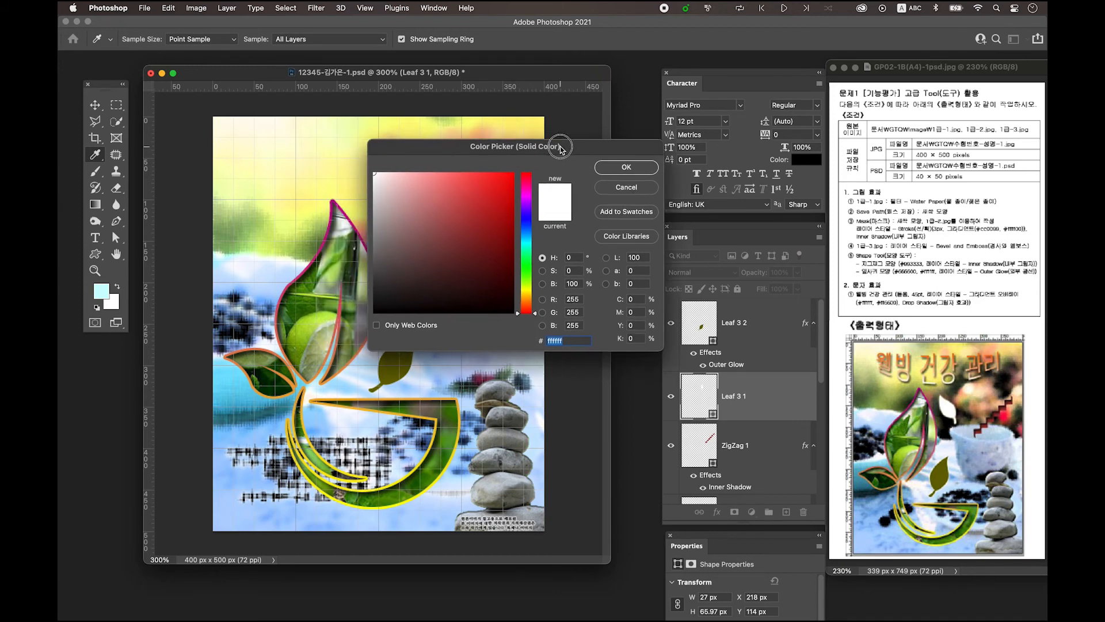
click(618, 171)
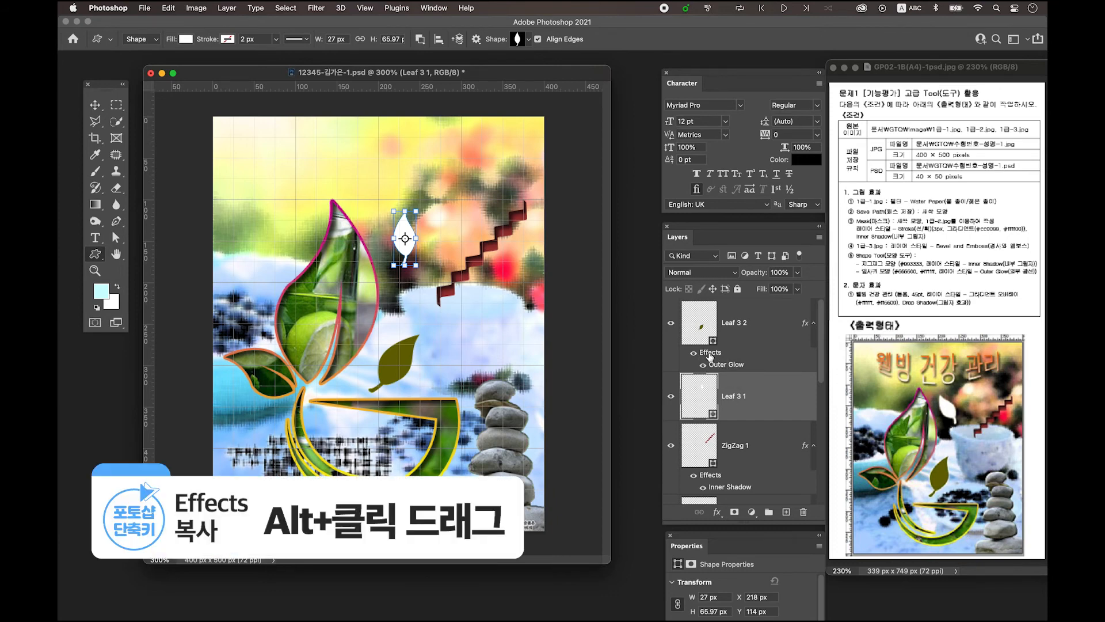
drag(712, 356, 712, 403)
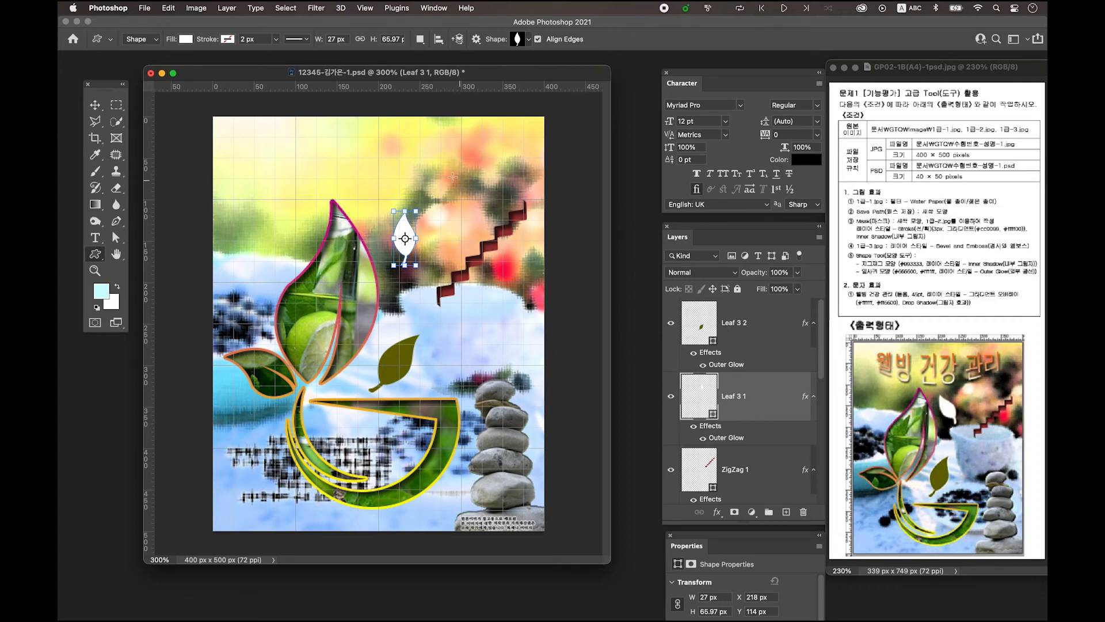
Tilt Leaf 3 1 about -35° and nudge it down beside the zigzag
key(super+t)
drag(427, 198, 399, 200)
mouse_move(413, 252)
mouse_down()
mouse_move(416, 281)
mouse_move(396, 248)
mouse_move(399, 256)
mouse_up()
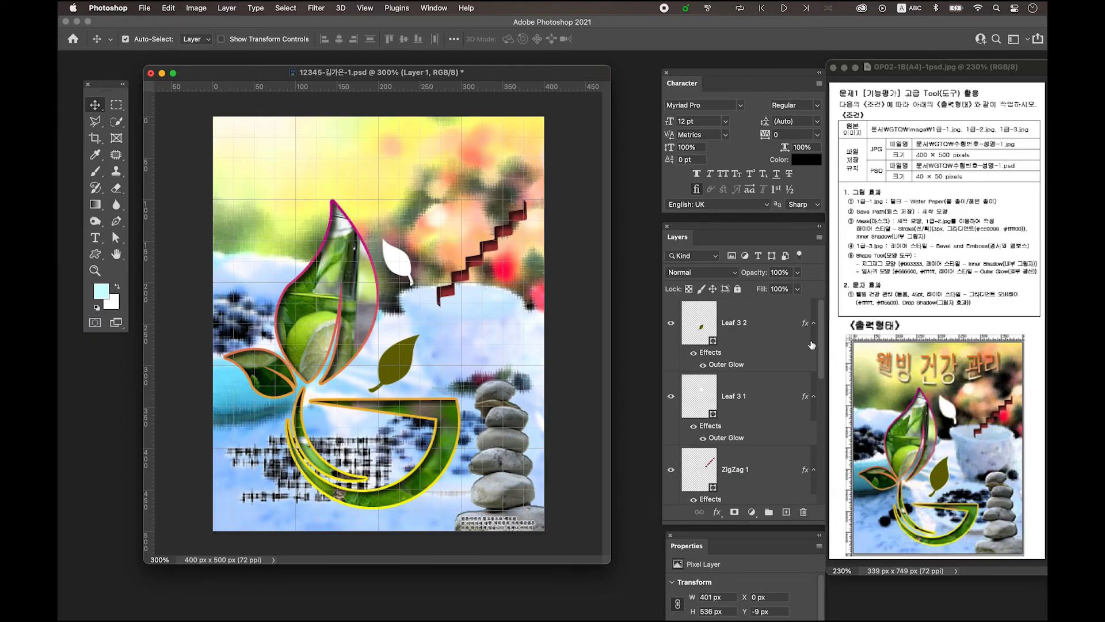
Above Leaf 3 2, add a type layer reading '웰빙 건강 관리' near the canvas top
click(762, 312)
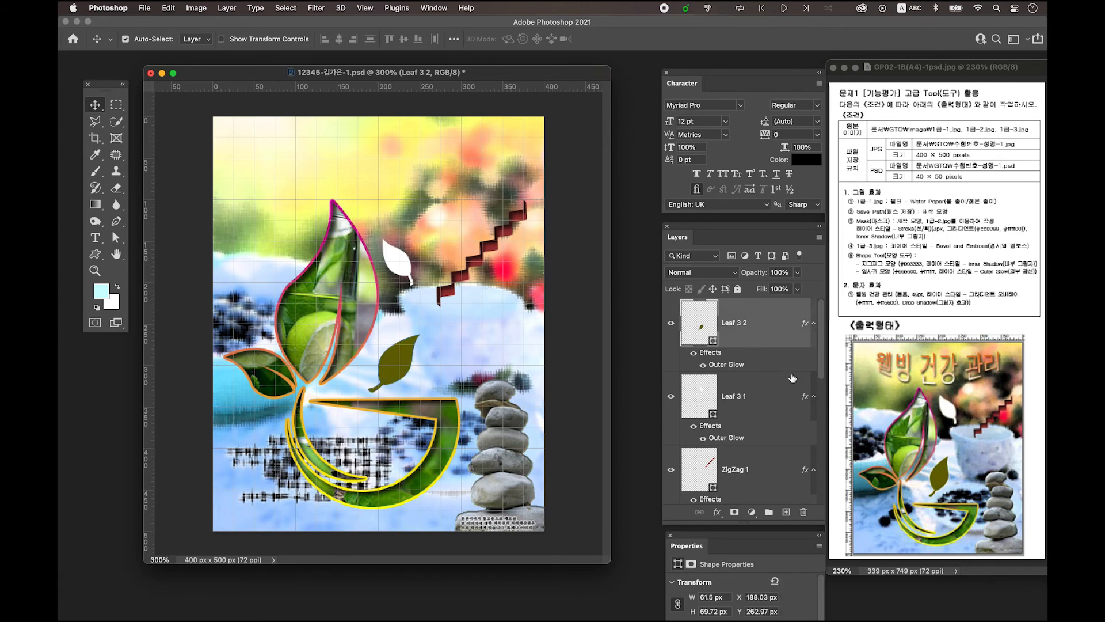
click(786, 511)
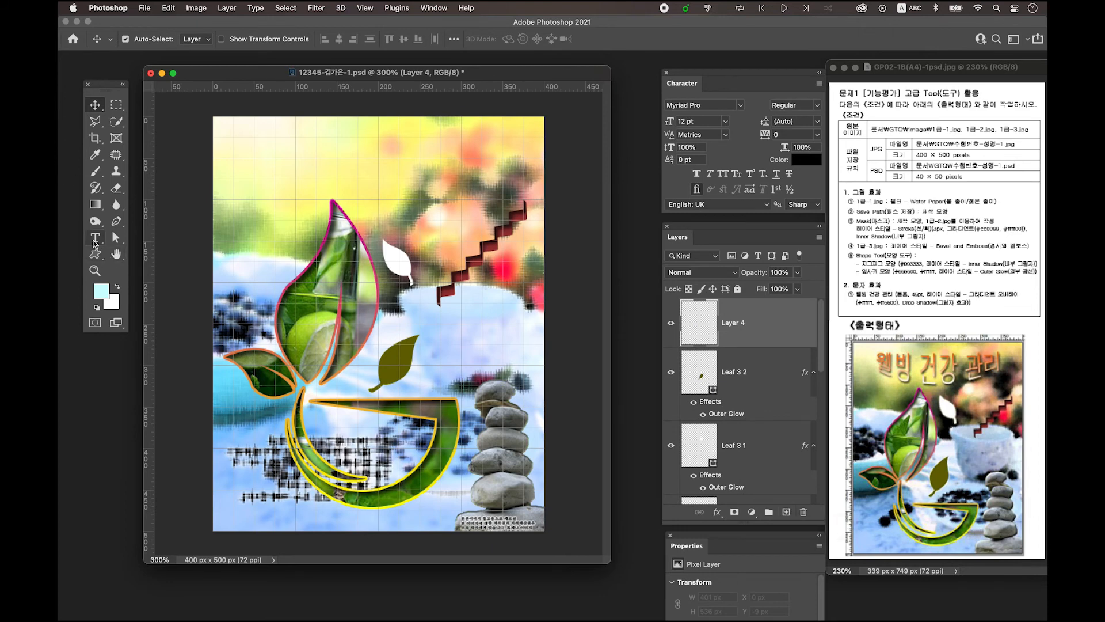
click(95, 237)
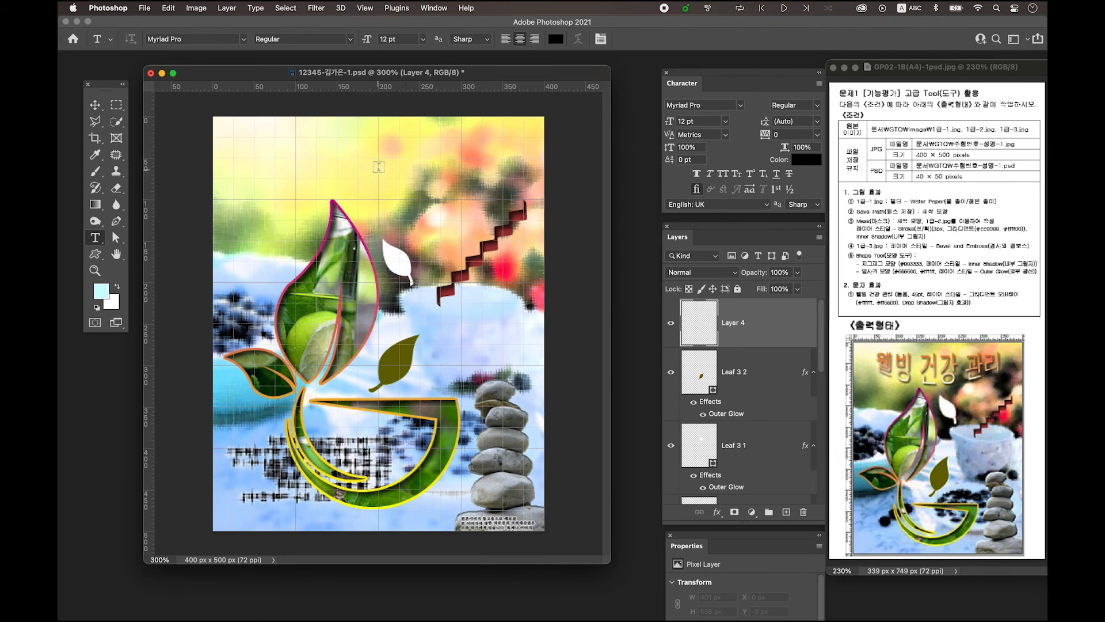
click(378, 166)
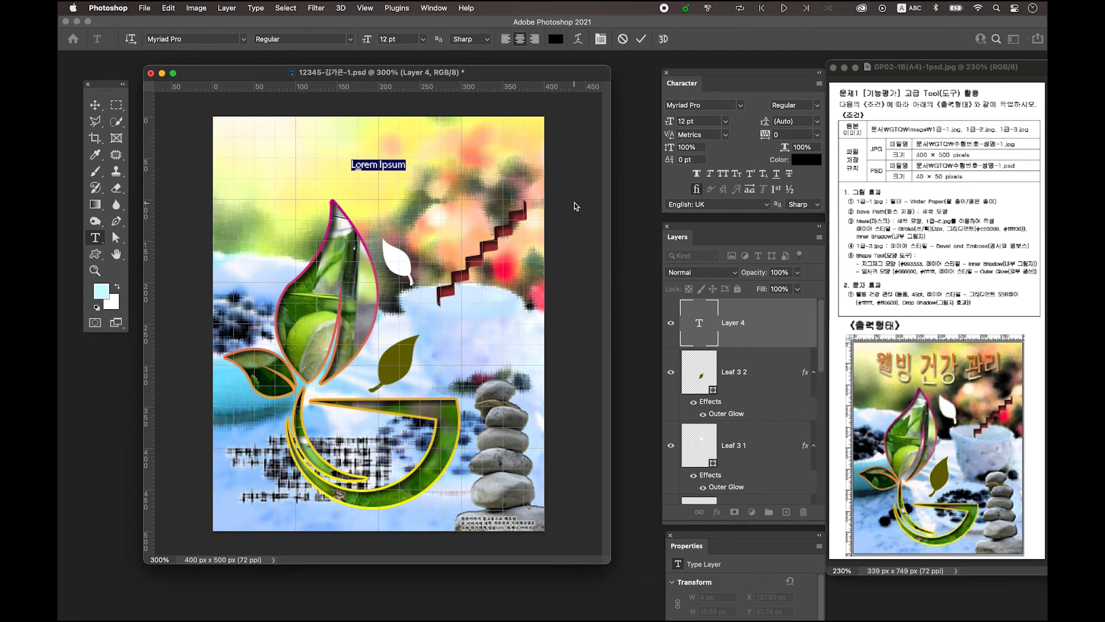
key(ctrl+space)
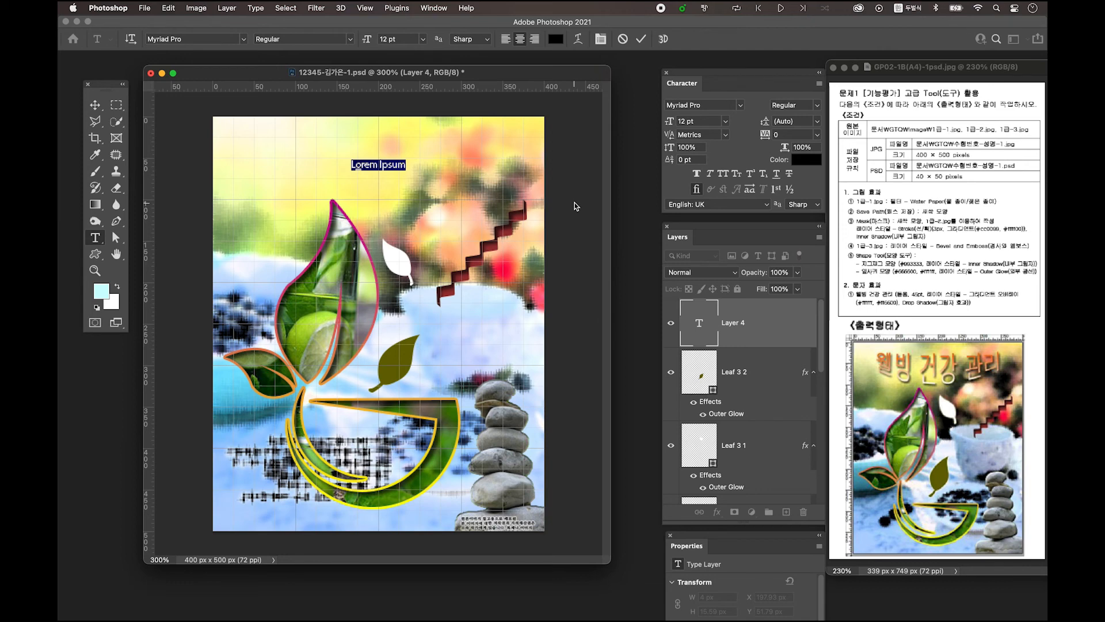
text(웰빙 건강 관리)
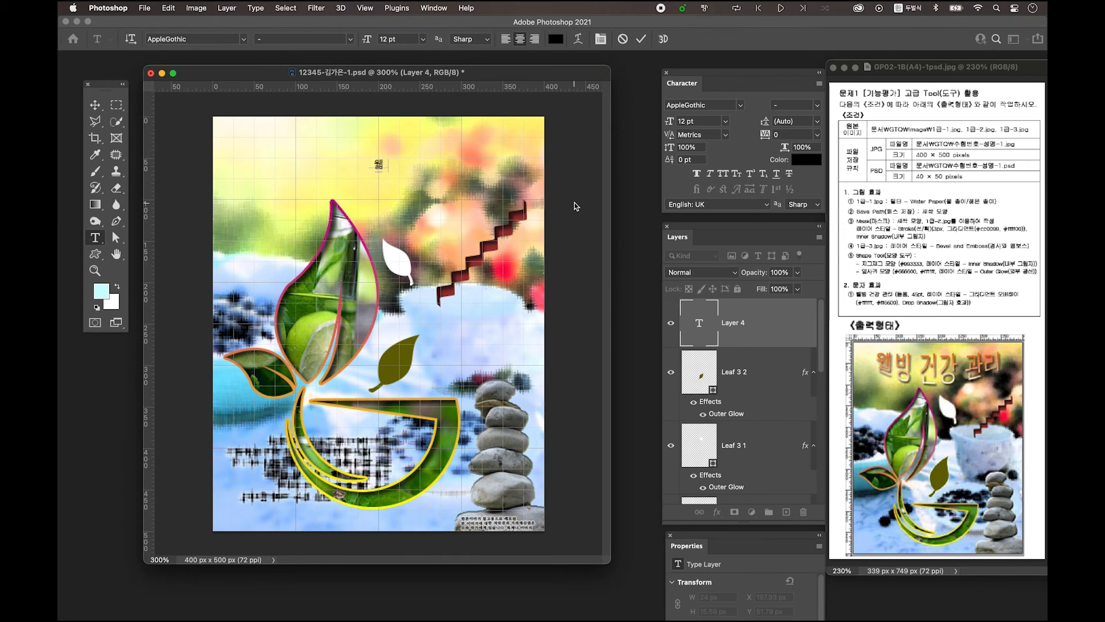
click(95, 104)
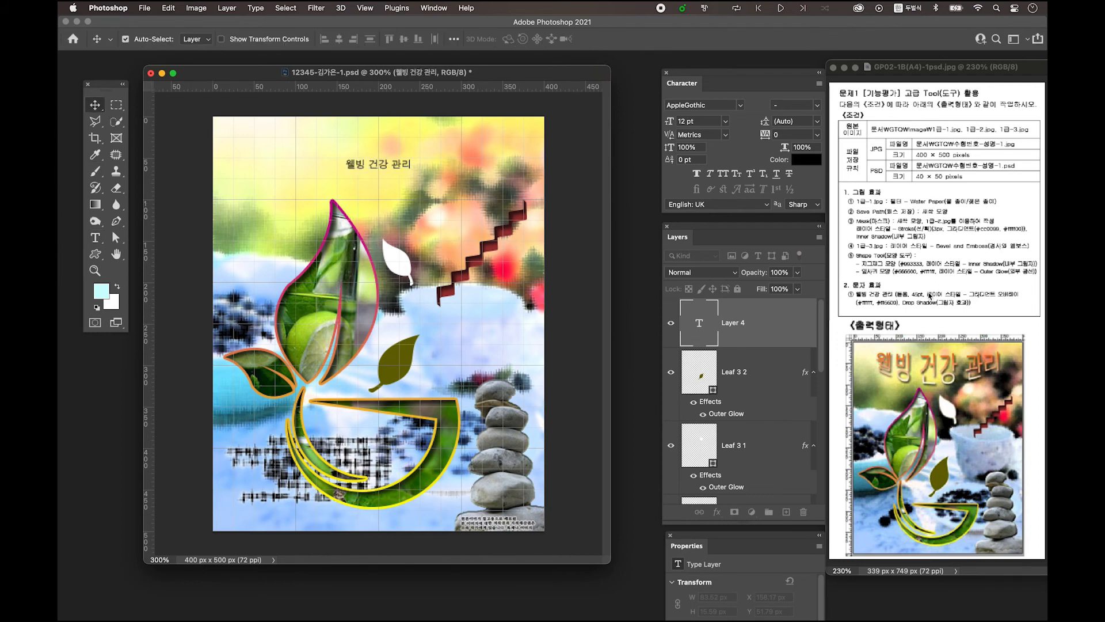
Set the headline font to KoPubWorld돋움체_Pro Light at 45 pt
click(432, 8)
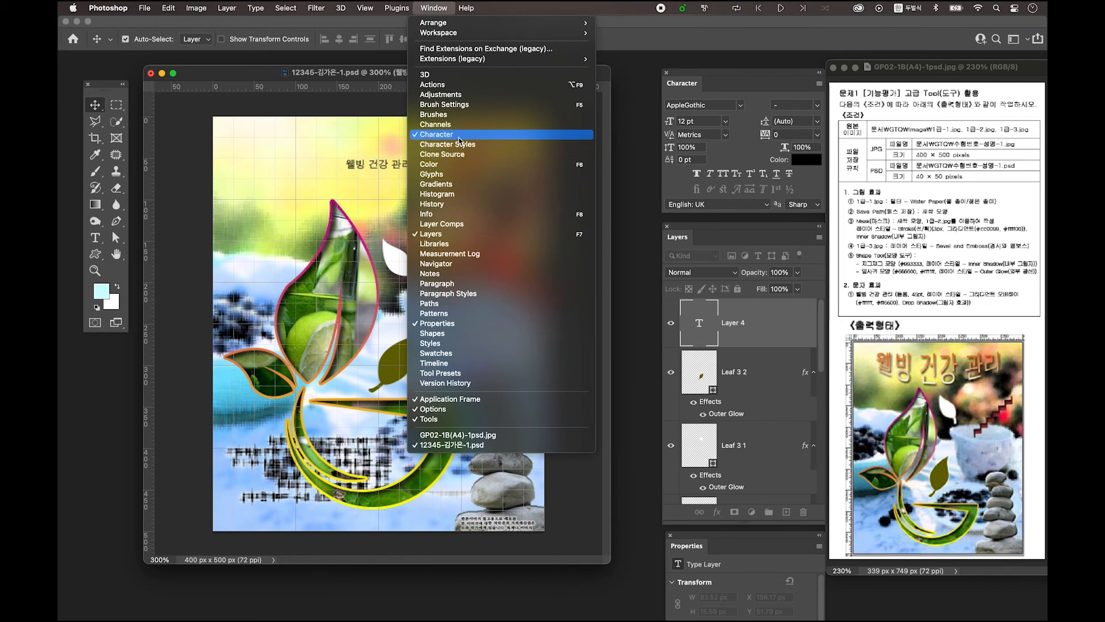
click(759, 73)
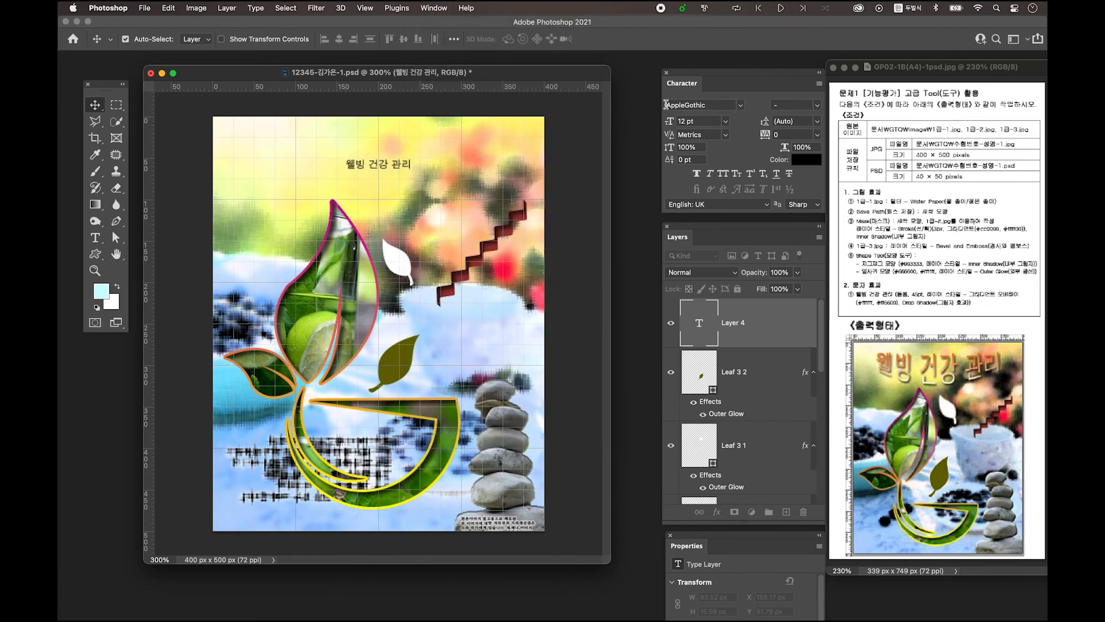
click(716, 105)
click(741, 106)
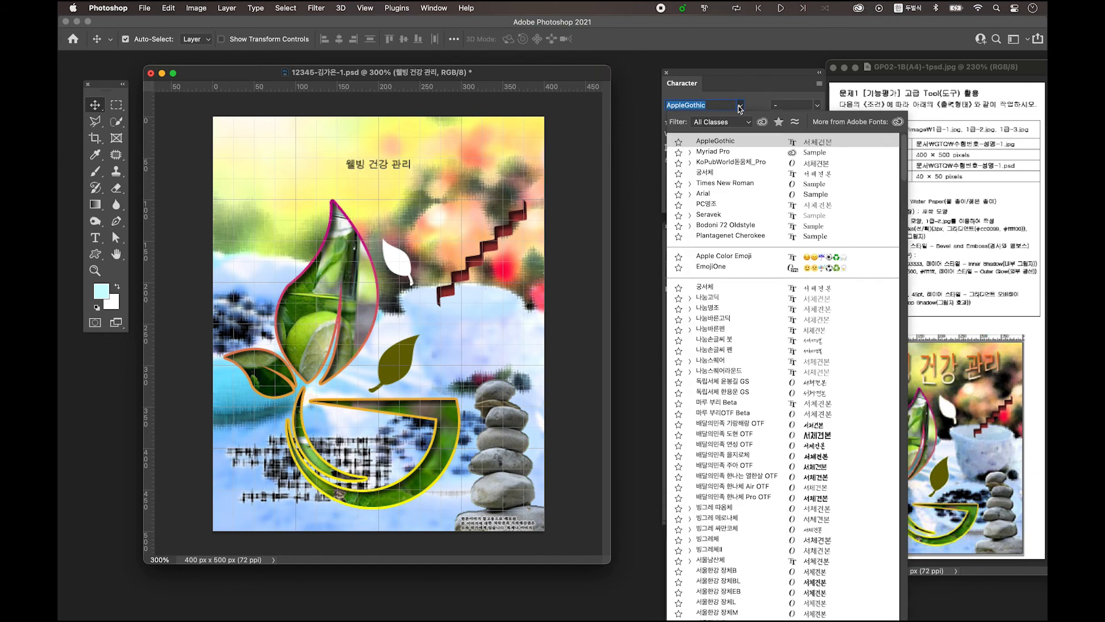
click(750, 161)
click(698, 121)
key(ctrl+space)
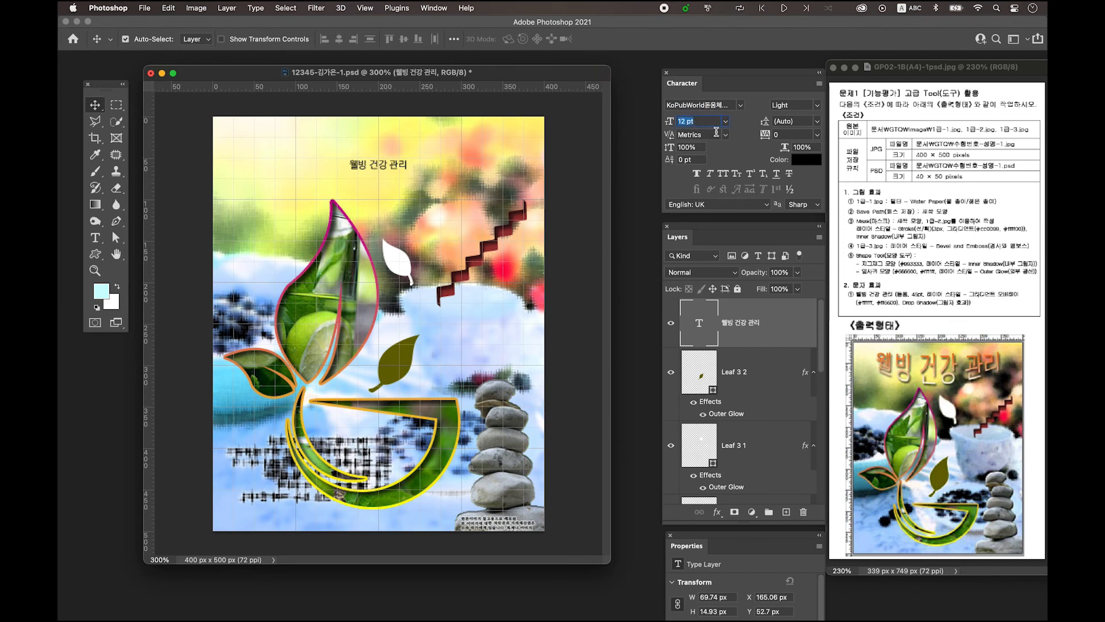
text(45)
key(Tab)
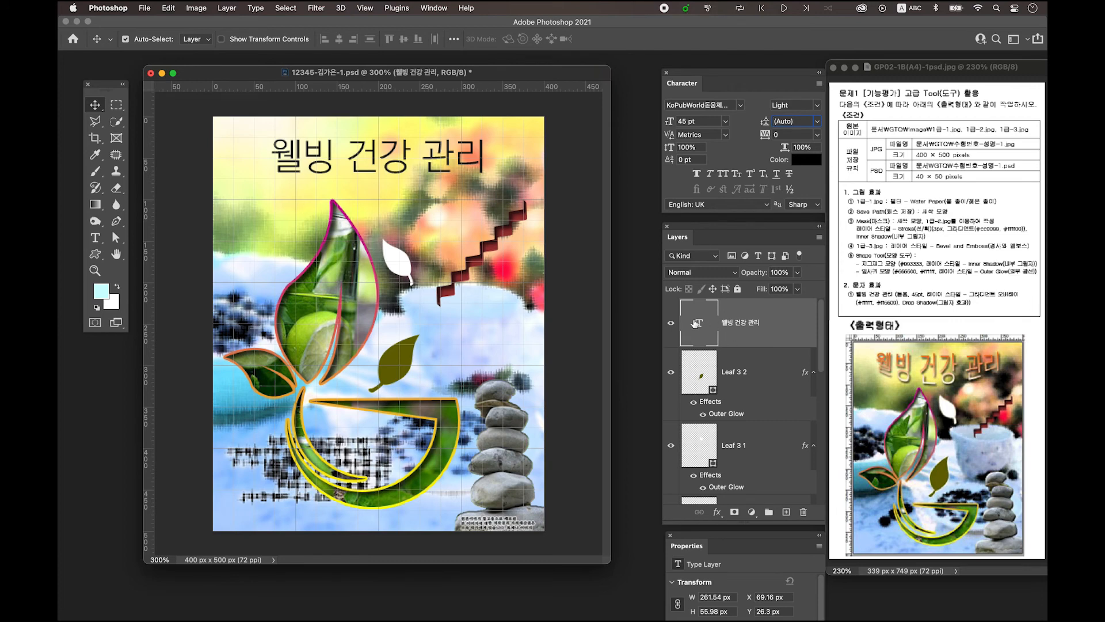
Toggle the headline layer's visibility off and on, then open its Layer Style dialog
click(671, 323)
click(670, 323)
double_click(790, 322)
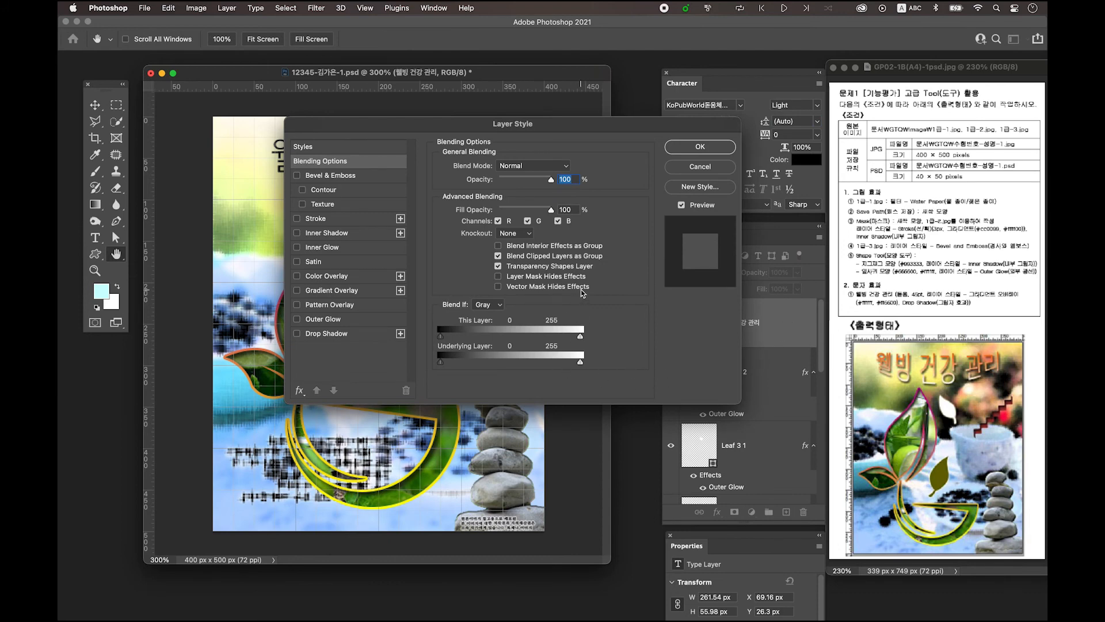
Give the headline a Gradient Overlay running from white #ffffff to orange
click(337, 291)
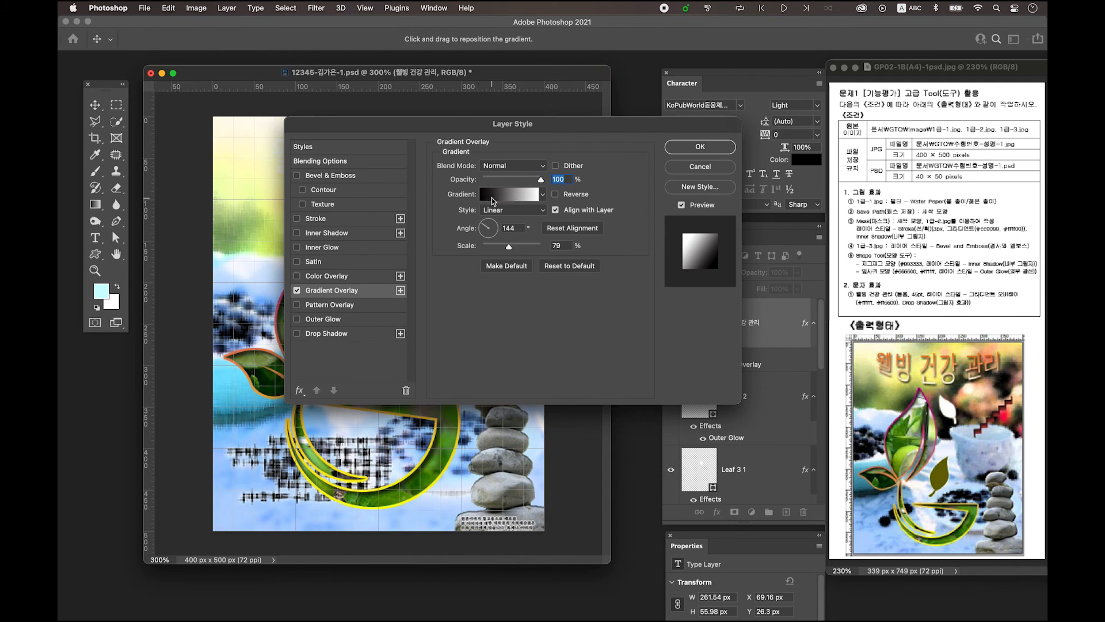
click(499, 200)
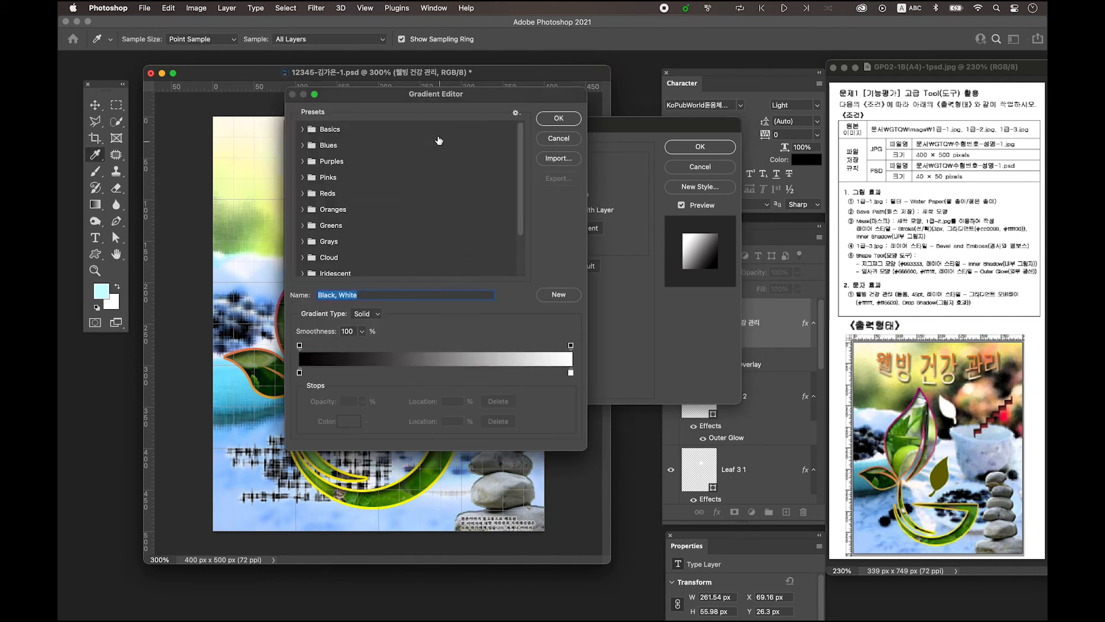
double_click(300, 374)
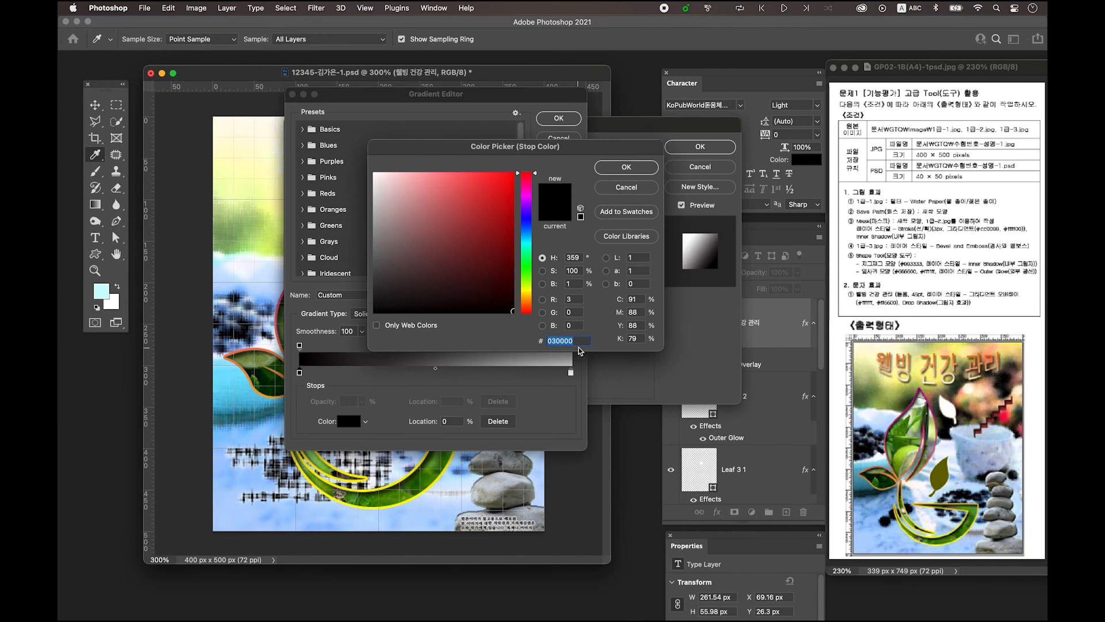
text(ffffff)
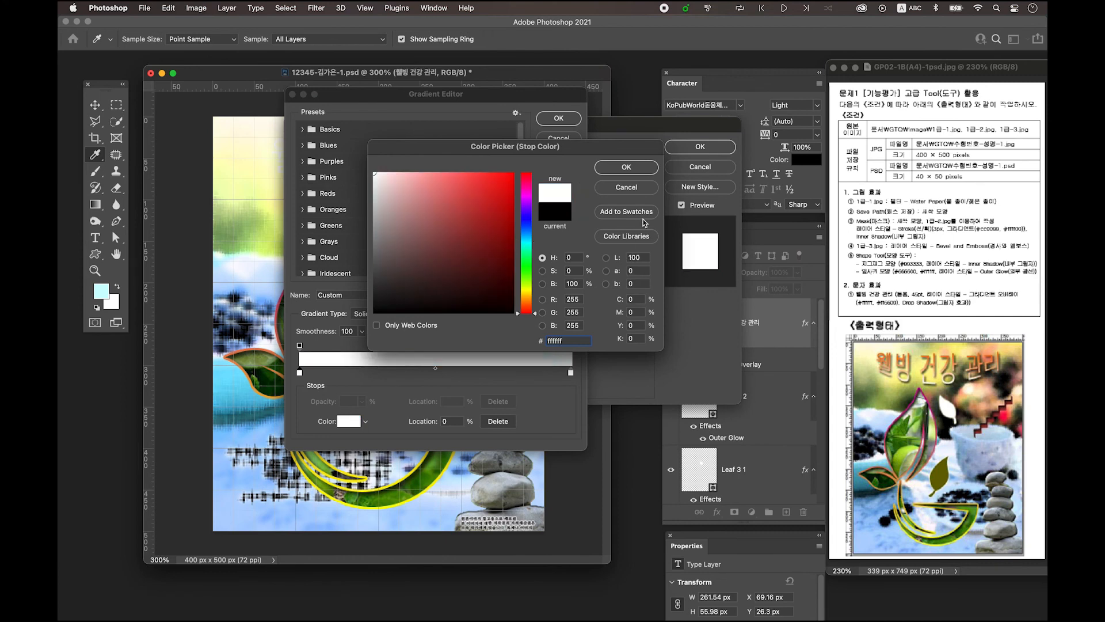
click(626, 167)
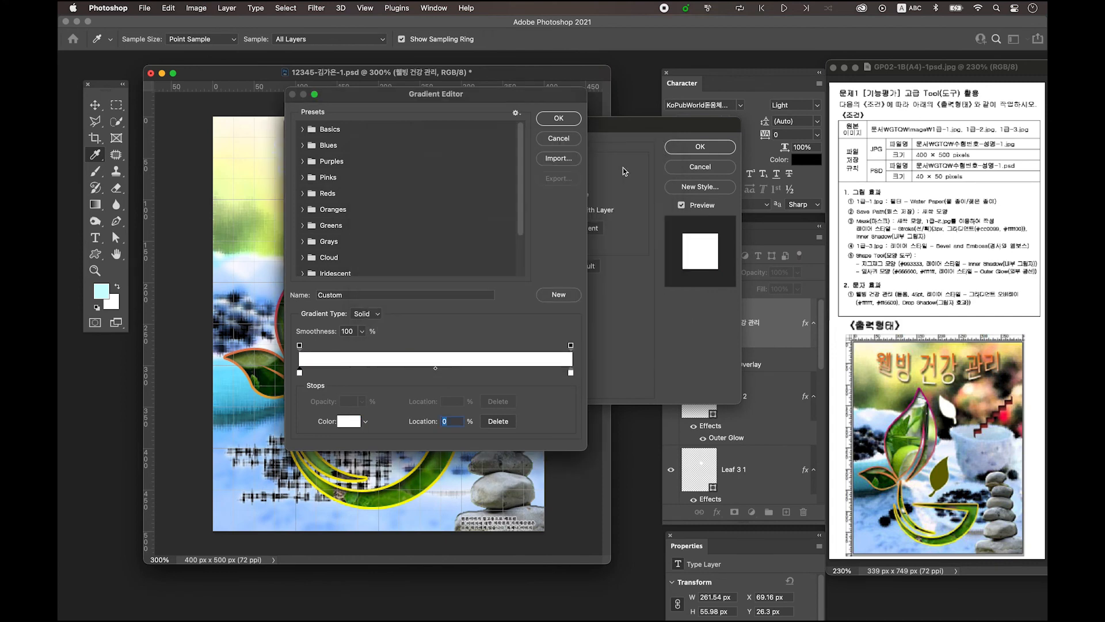
double_click(572, 374)
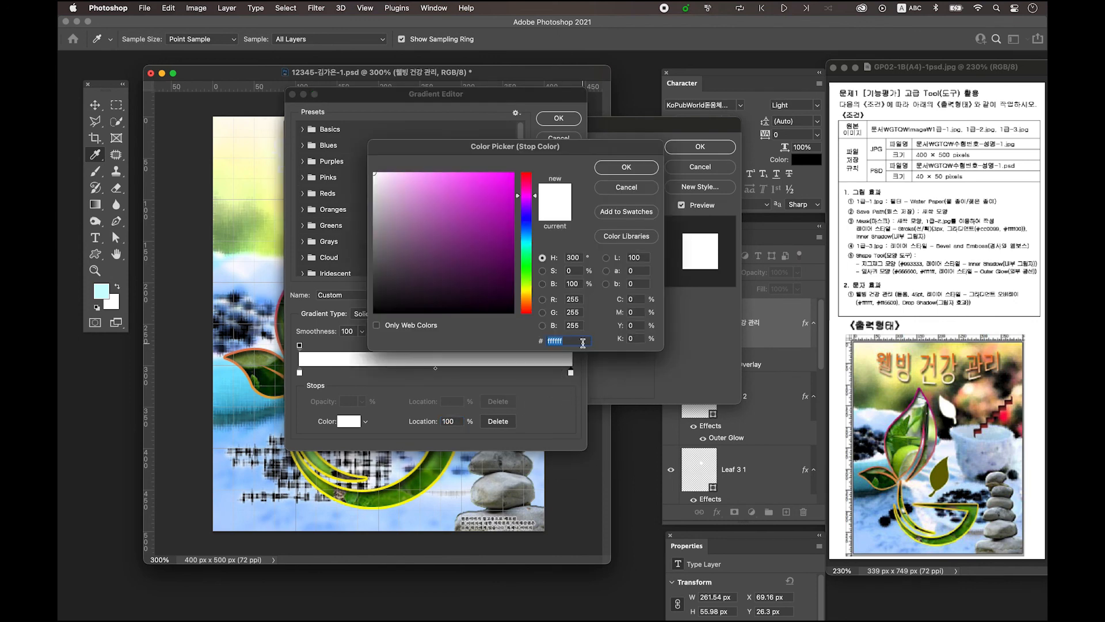
text(00ff66)
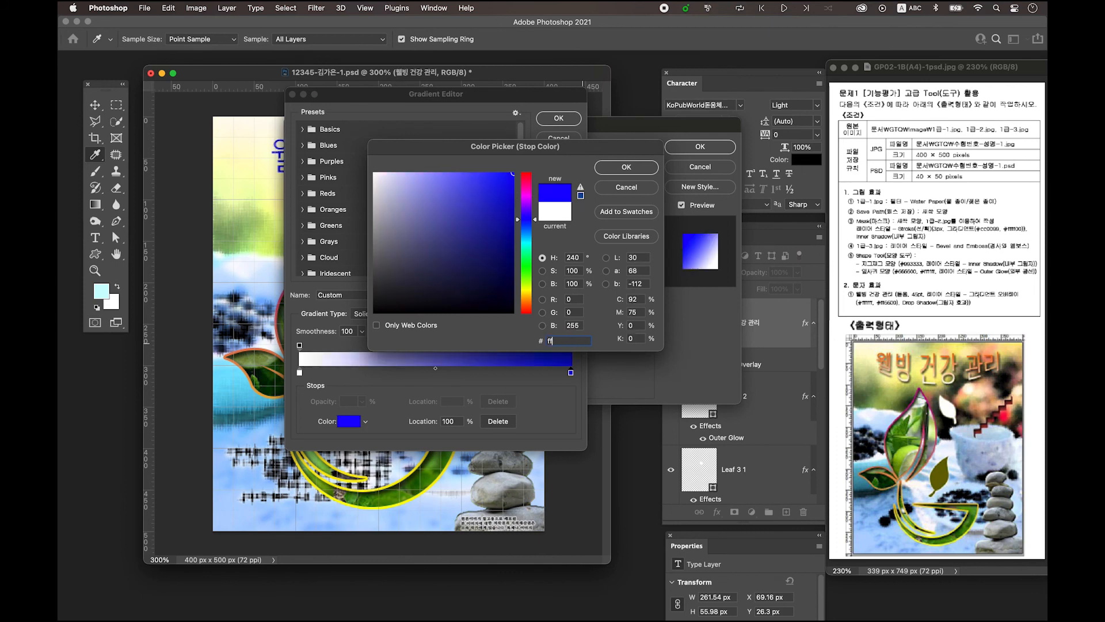
text(00)
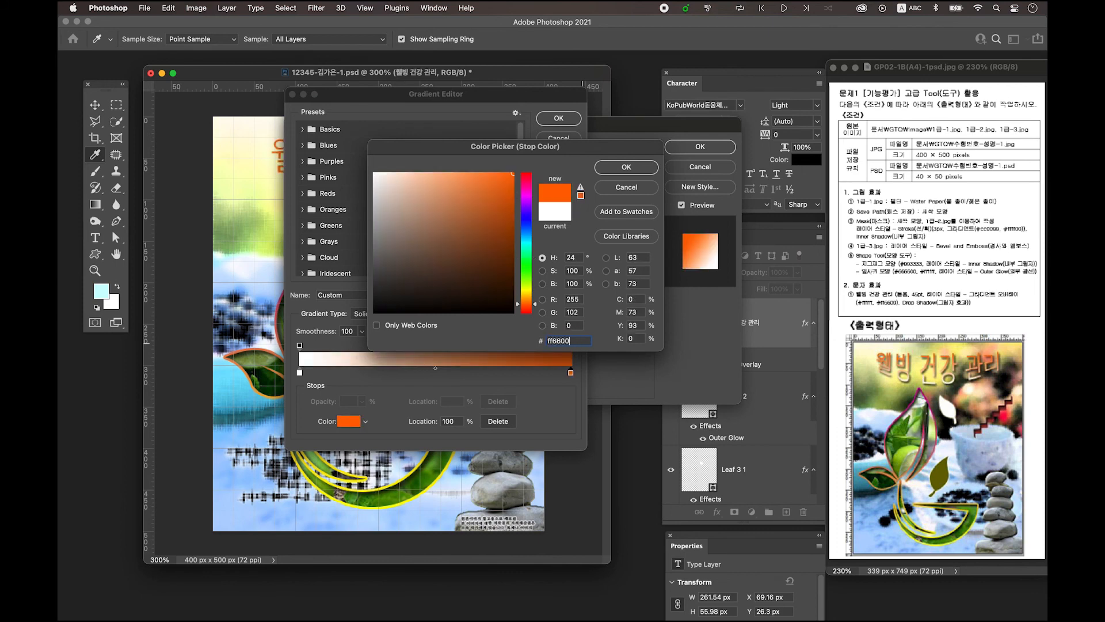
click(632, 170)
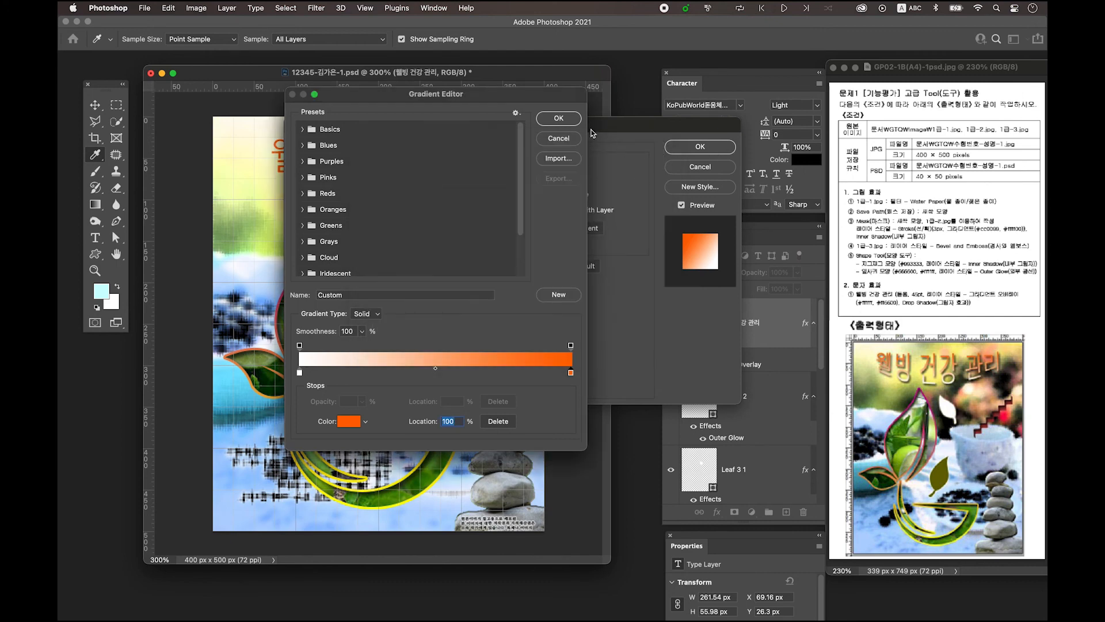
click(565, 119)
Set the gradient overlay angle to 90° and apply it
drag(473, 129, 472, 233)
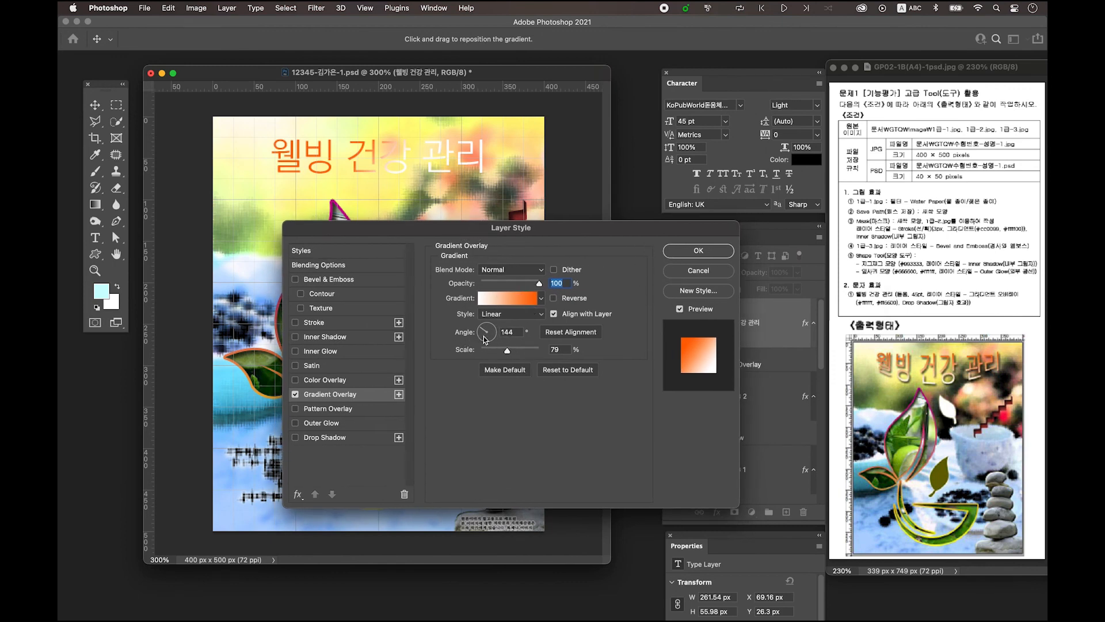
key(Tab)
text(90)
key(Tab)
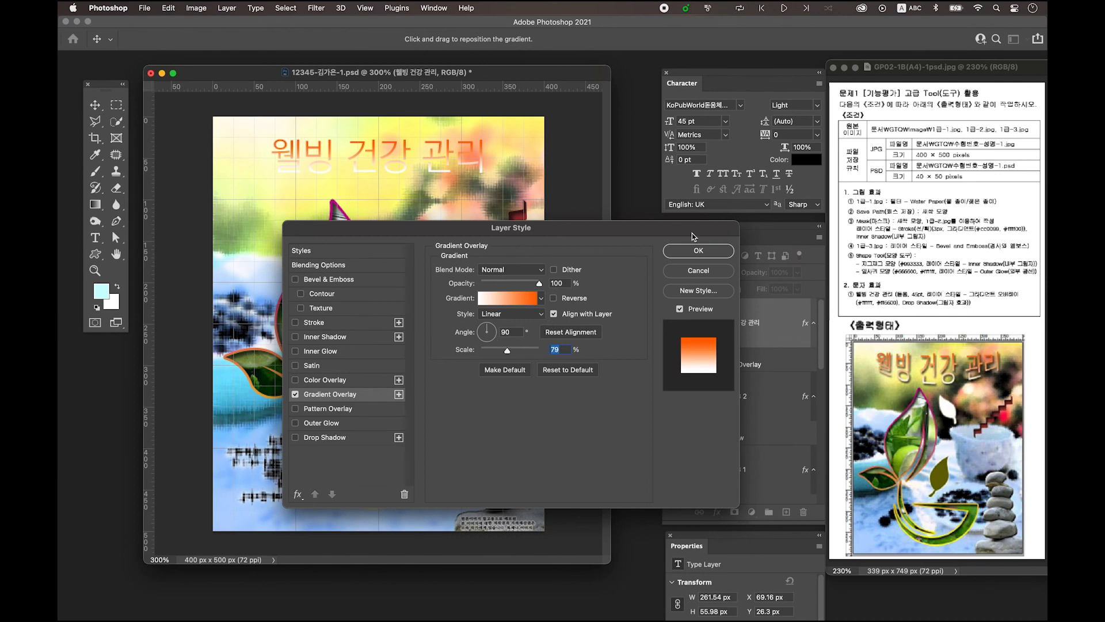
click(699, 251)
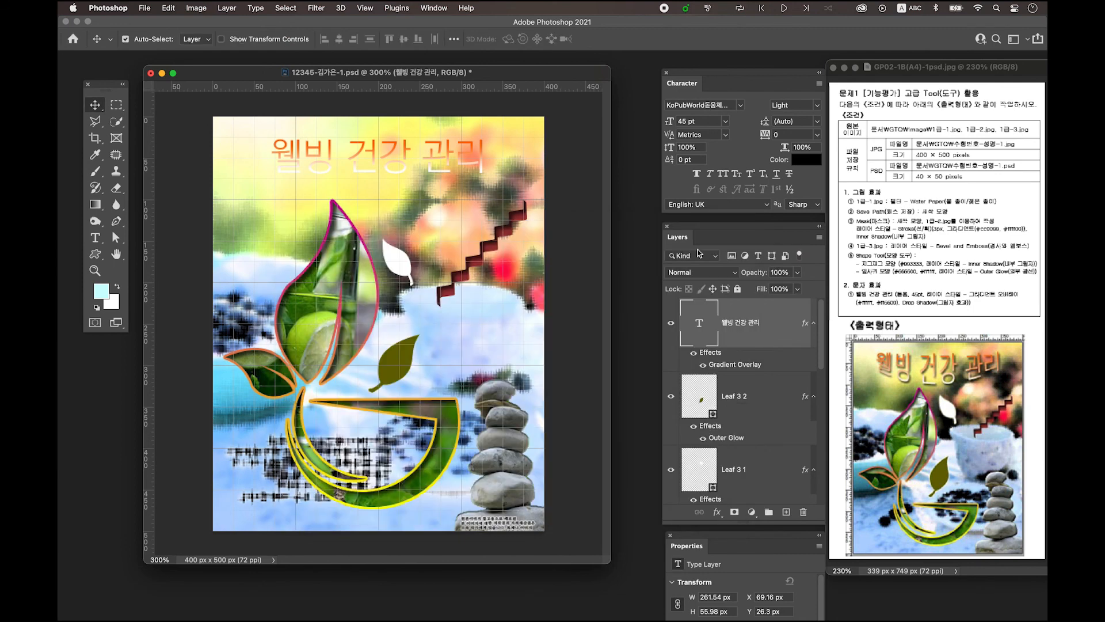
Add a Drop Shadow to the headline and nudge it slightly down and right
double_click(783, 336)
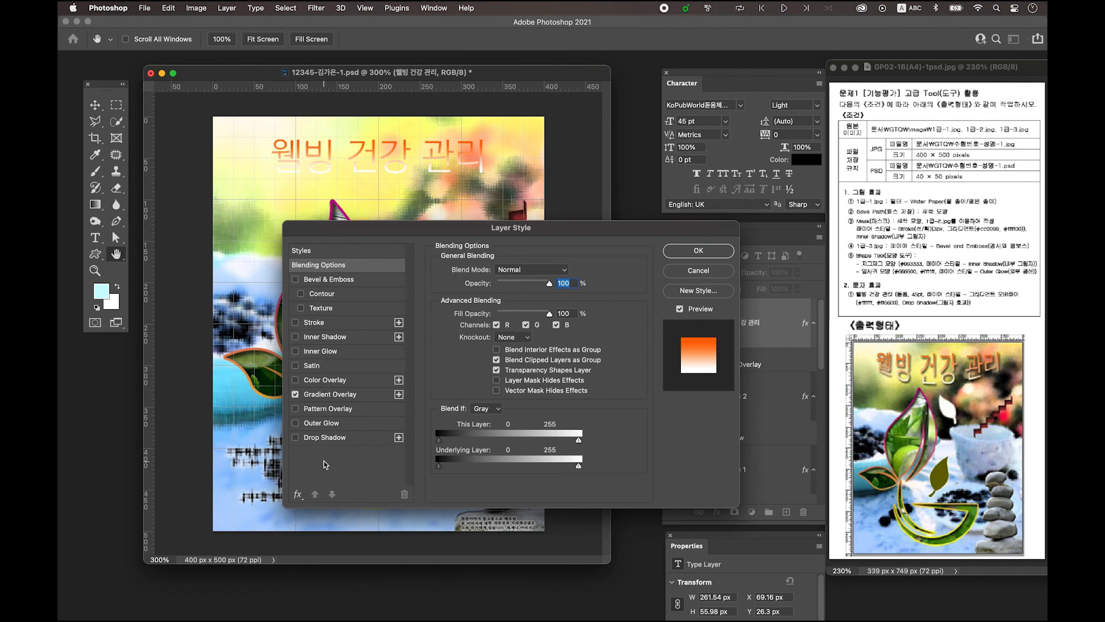
click(332, 440)
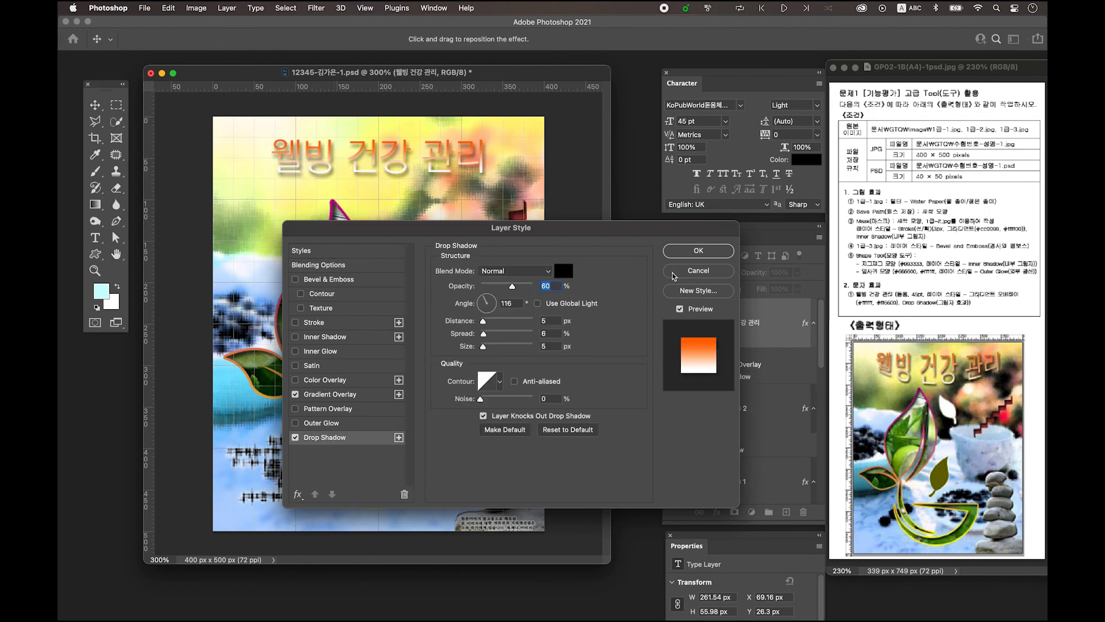
click(709, 251)
drag(365, 174, 368, 181)
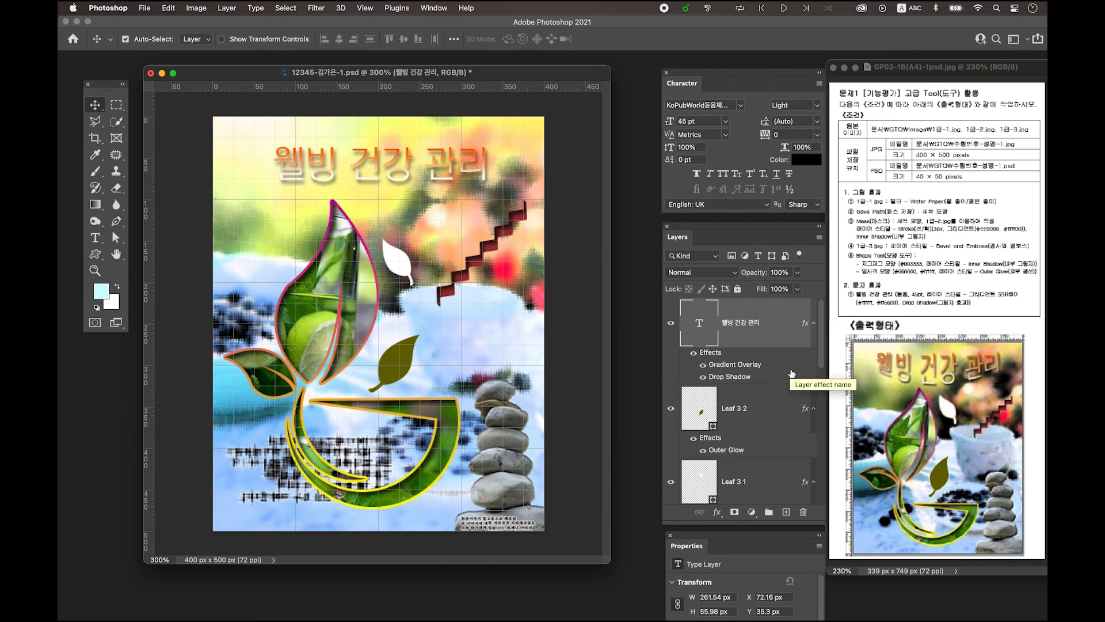
click(95, 238)
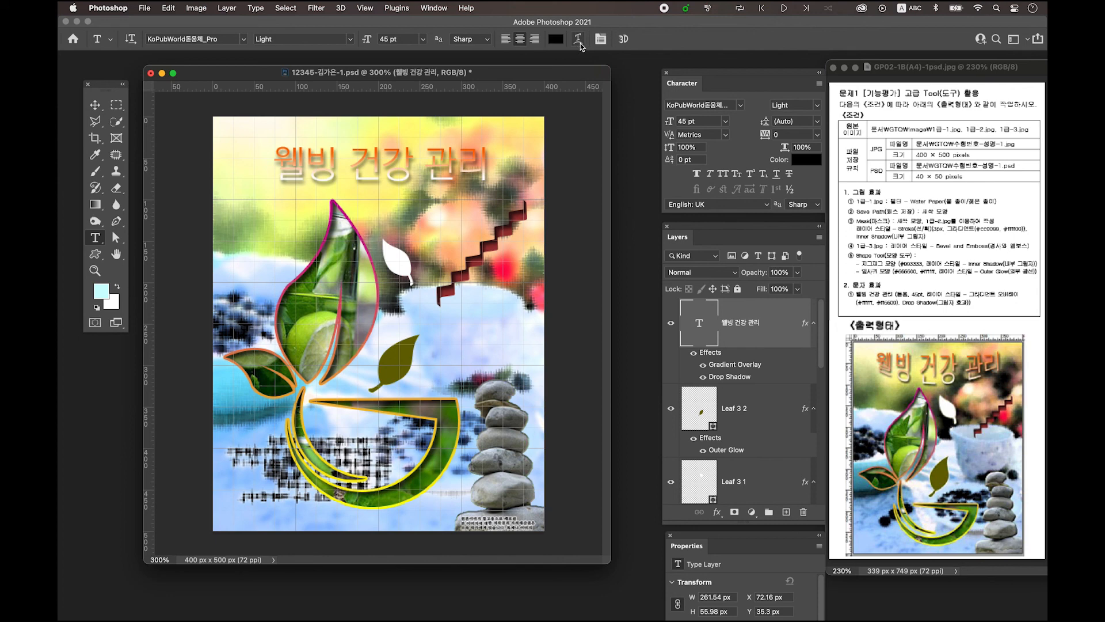
Warp the headline with the Arc Lower style at bend +28
click(579, 39)
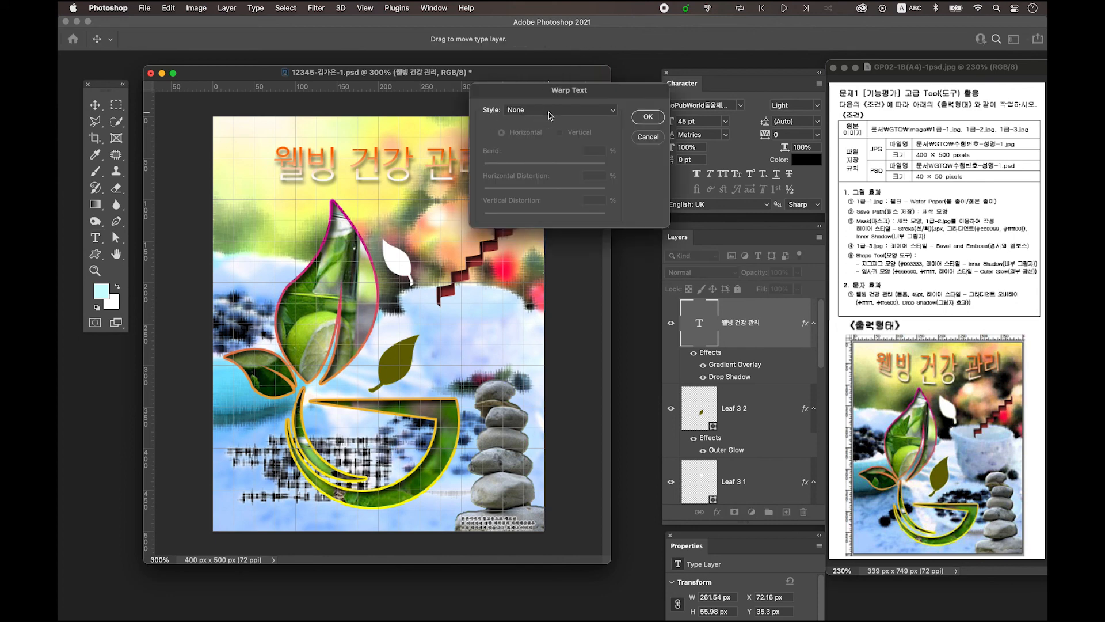
click(523, 110)
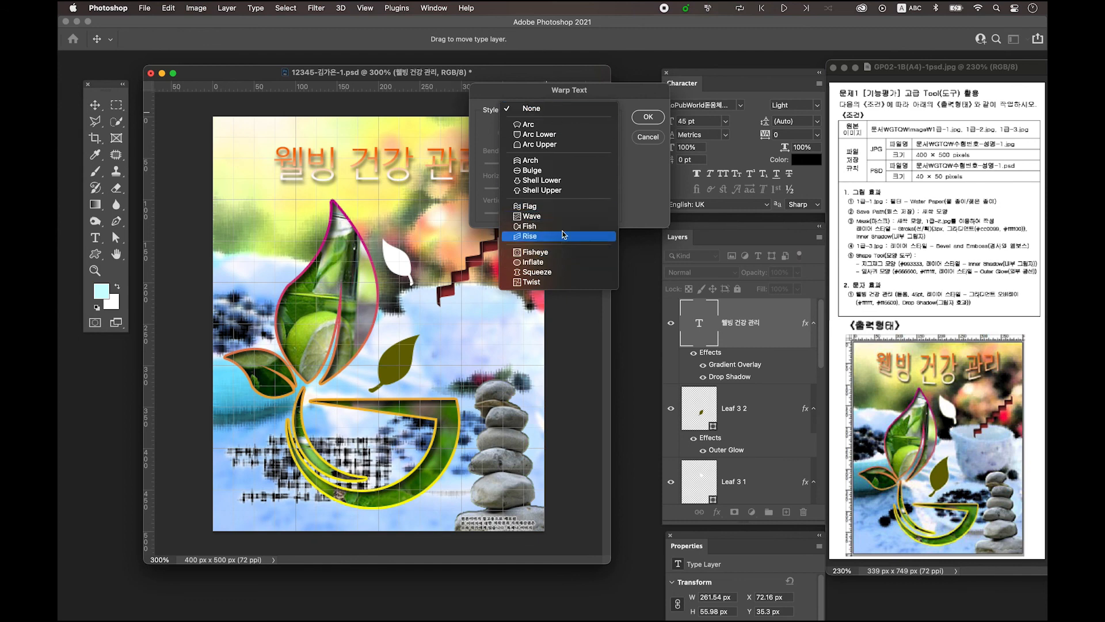
click(572, 137)
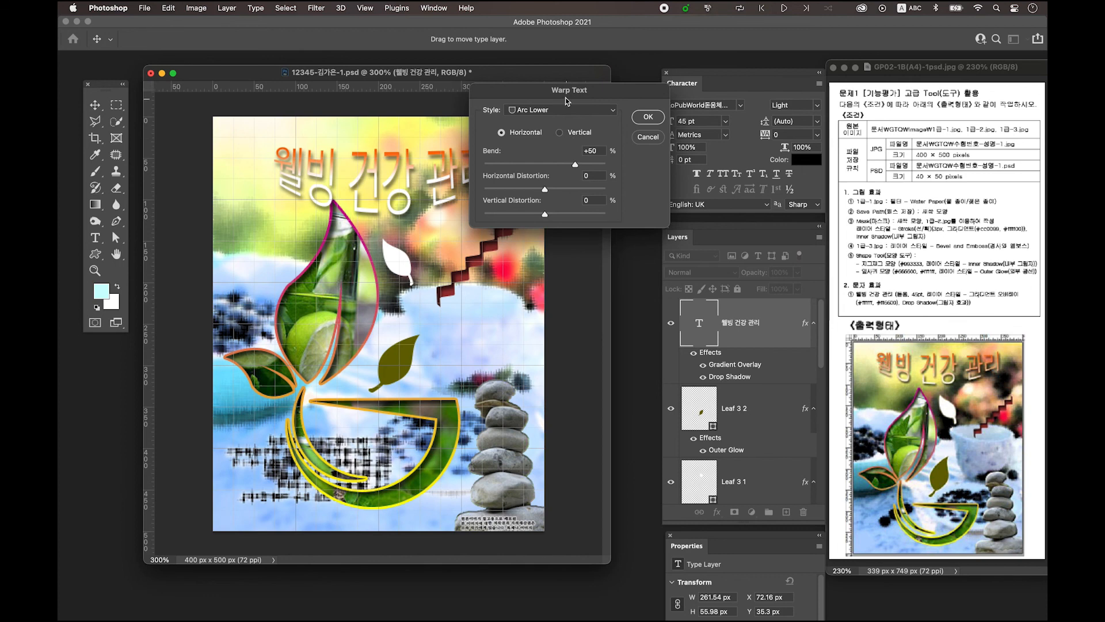
drag(565, 98, 651, 146)
mouse_move(660, 214)
mouse_down()
mouse_move(692, 213)
mouse_move(646, 214)
mouse_up()
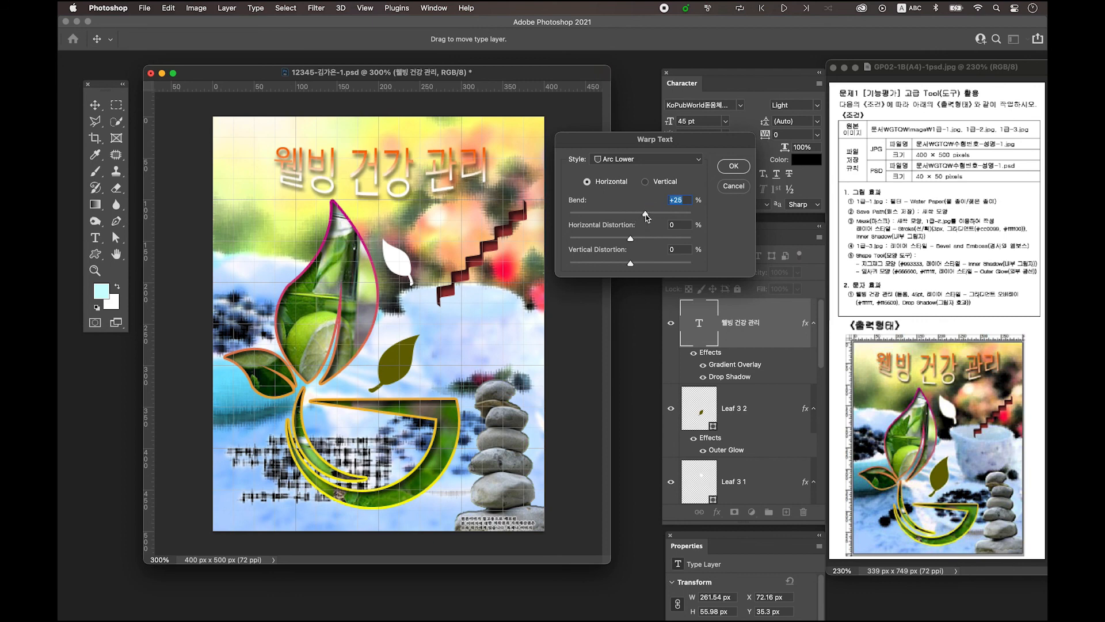
click(738, 169)
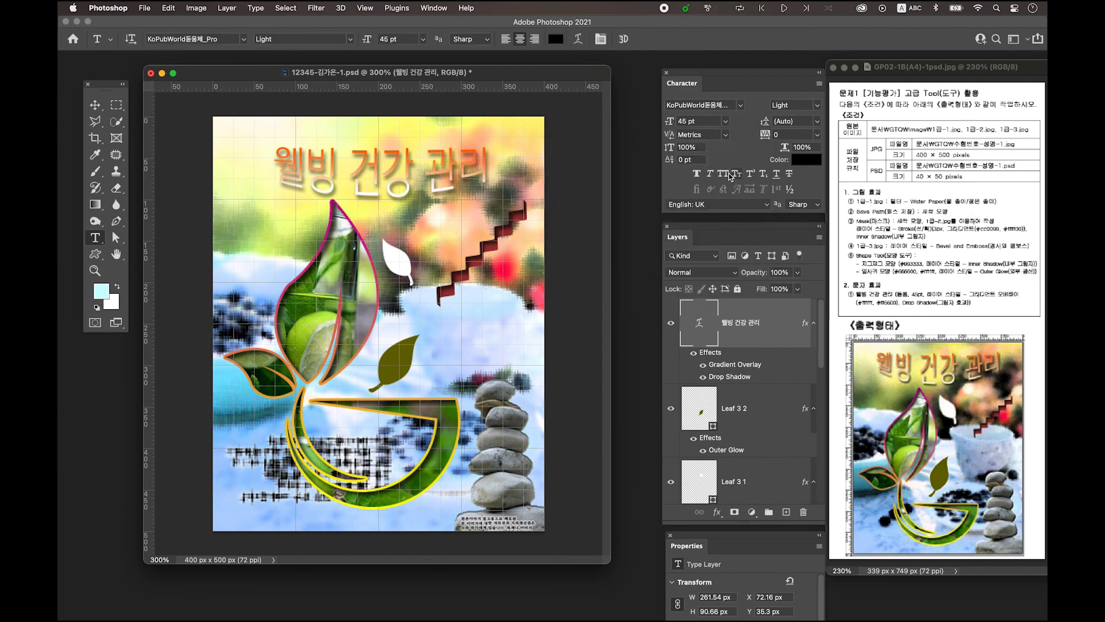
Nudge the warped headline slightly left and up into place
click(95, 104)
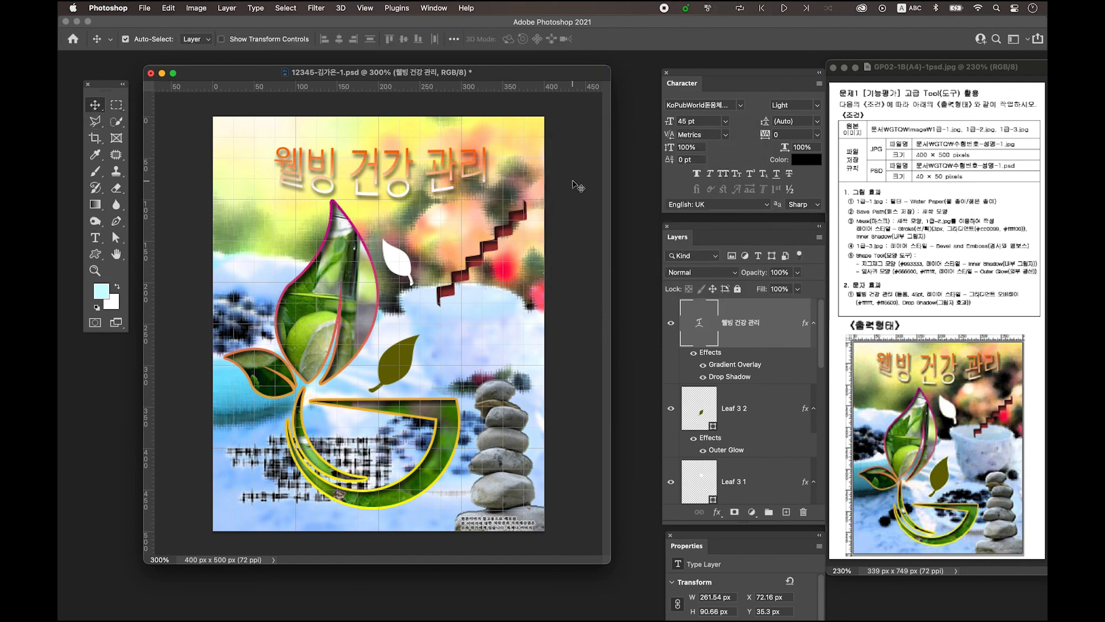
drag(404, 158, 394, 153)
drag(386, 194, 385, 195)
click(311, 430)
click(477, 160)
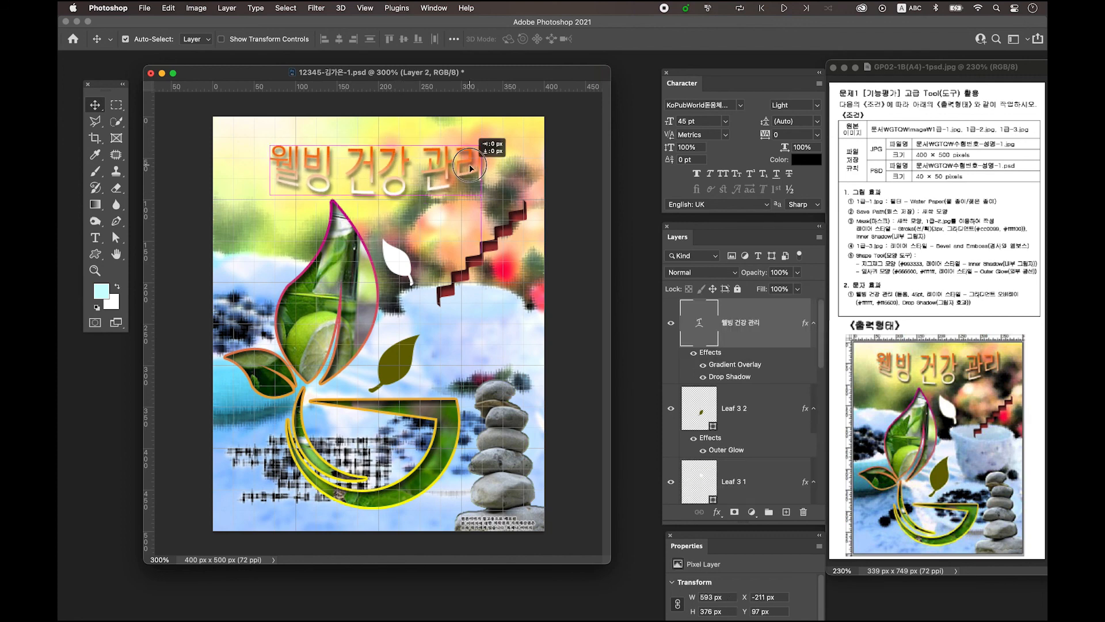
Shrink the ZigZag 1 shape slightly
click(502, 232)
key(super+t)
drag(436, 199, 442, 209)
key(Return)
Enlarge the stacked stones slightly and raise the headline a touch
super+click(487, 356)
super+click(508, 426)
key(super+t)
drag(508, 379, 507, 373)
key(Return)
drag(476, 161, 476, 159)
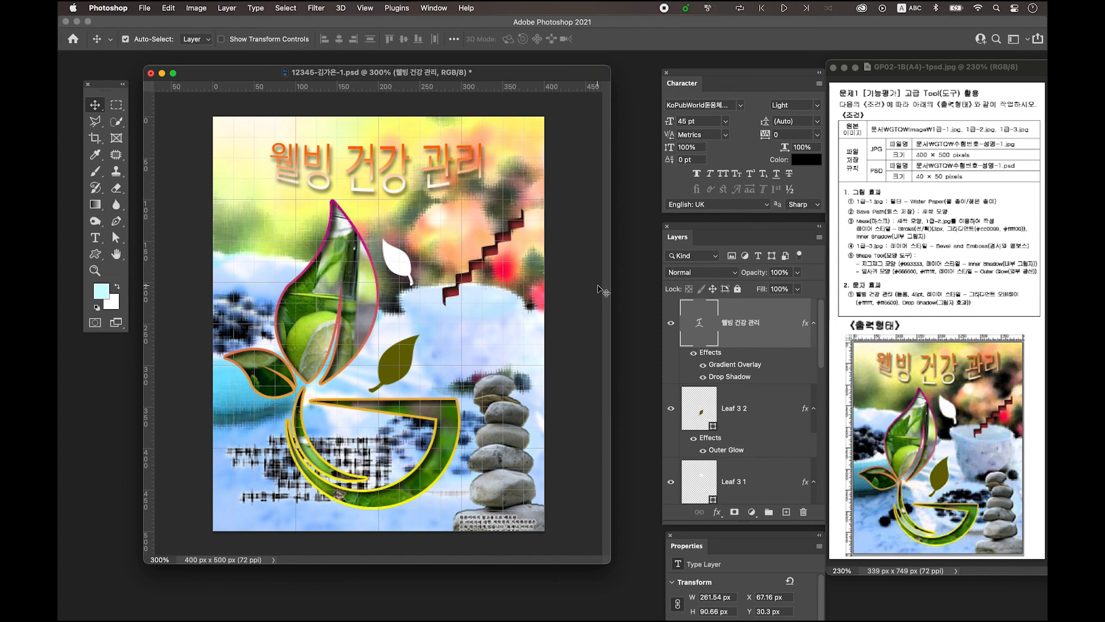
drag(516, 77, 523, 83)
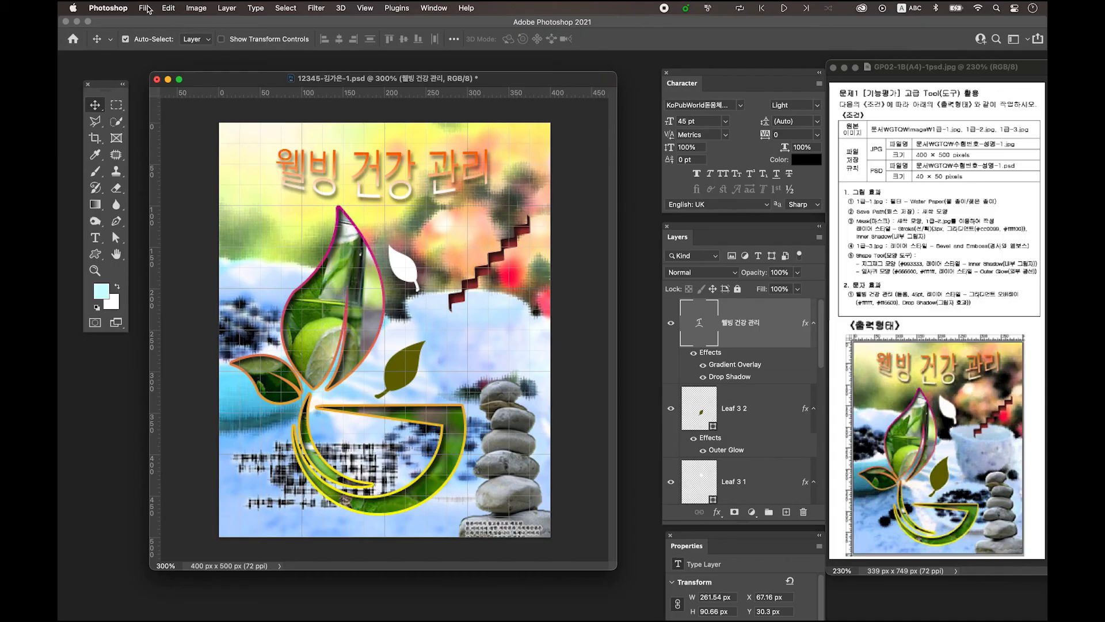
Save a JPEG copy of the composite on this computer at Quality 12 (Maximum)
click(146, 8)
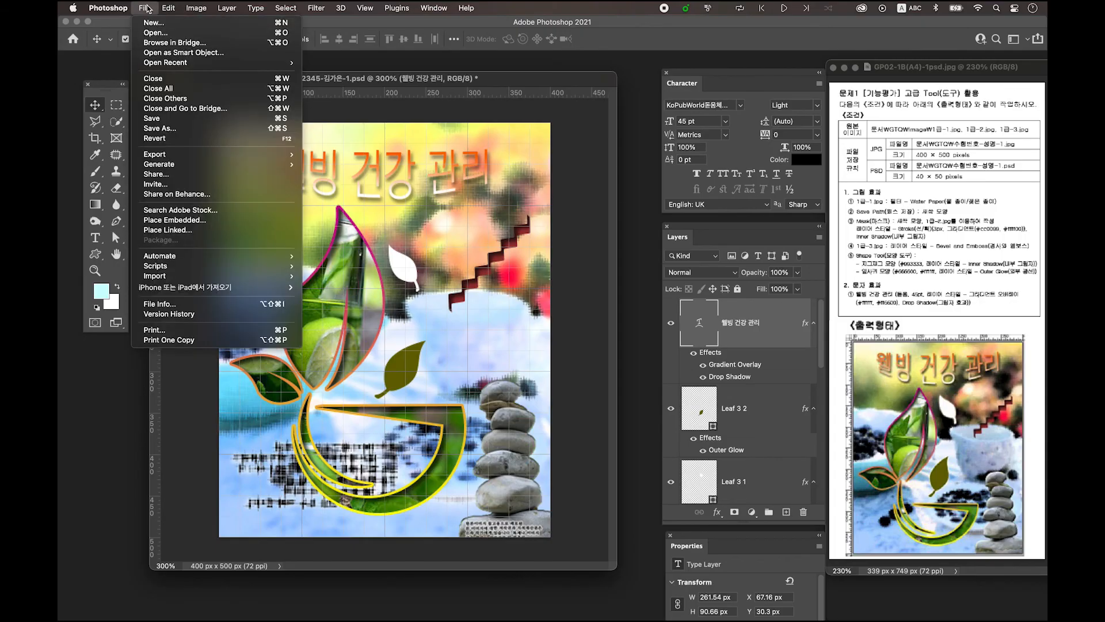
click(178, 126)
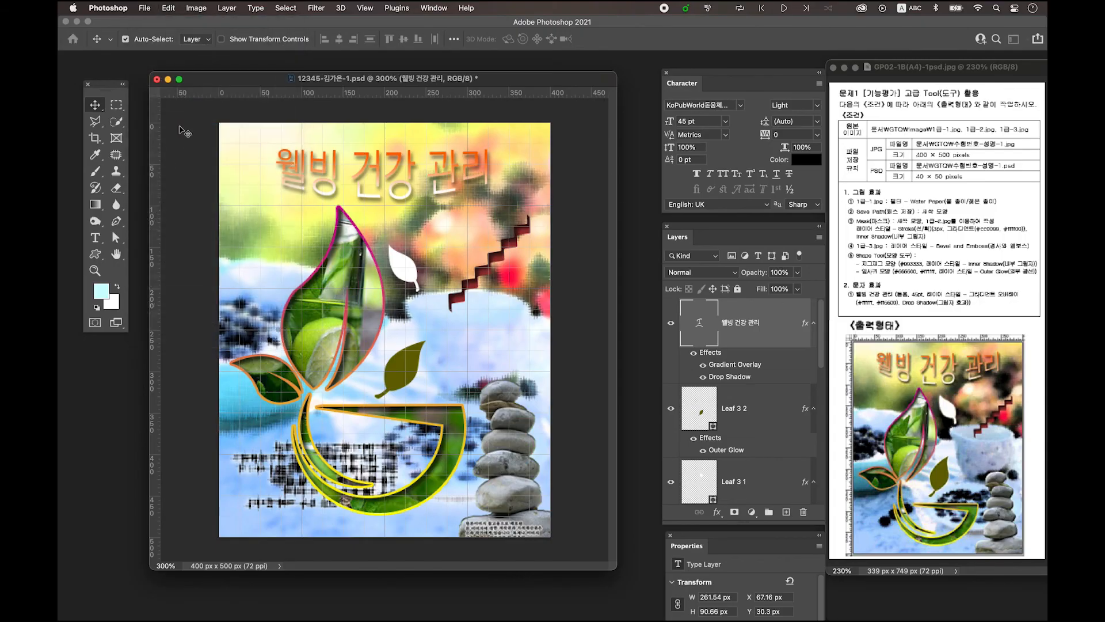
click(611, 420)
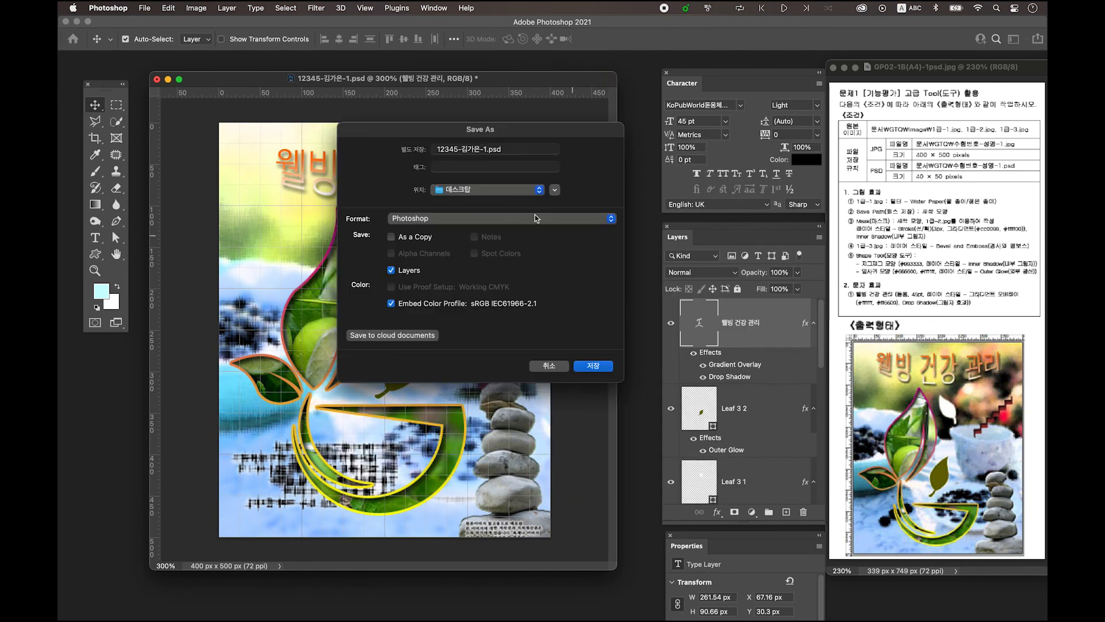
click(441, 220)
click(443, 307)
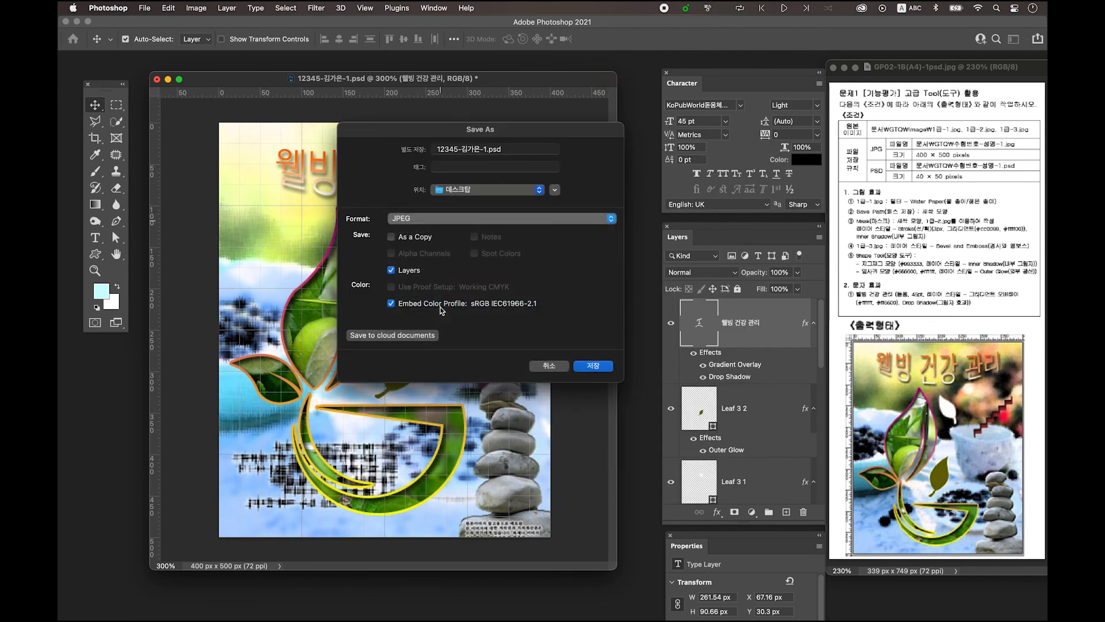
click(601, 367)
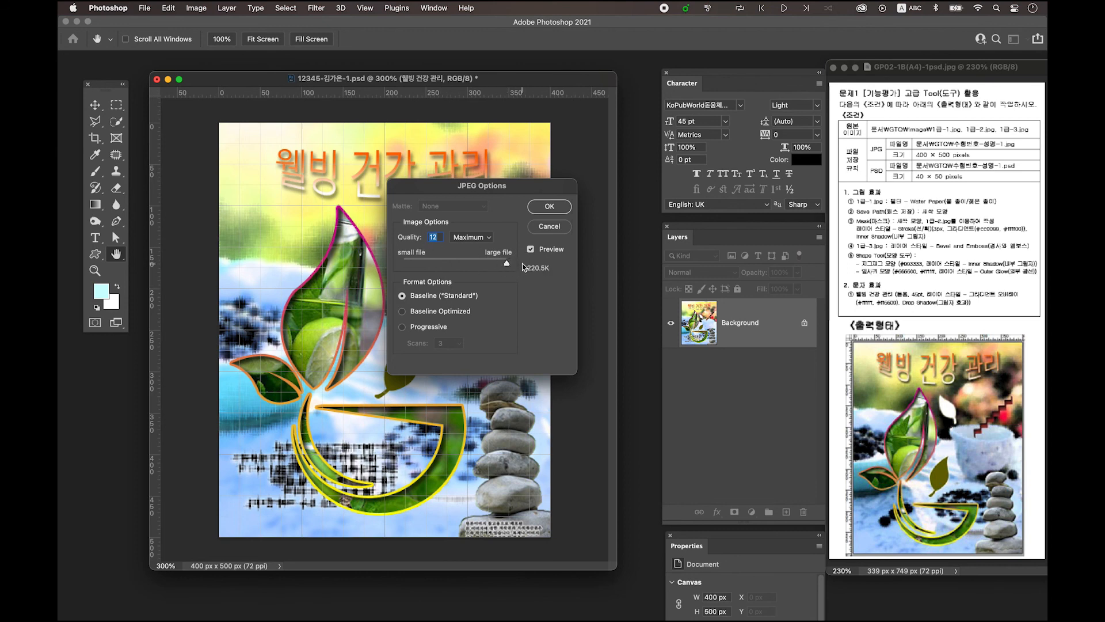
click(550, 206)
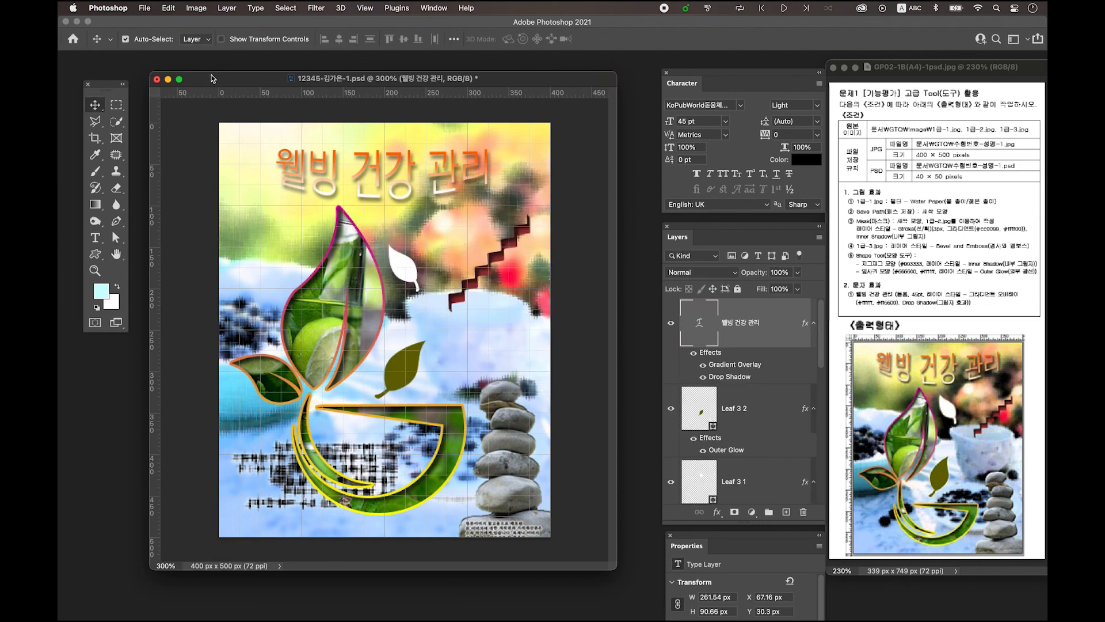
Resize the image to 40 × 50 pixels
click(197, 8)
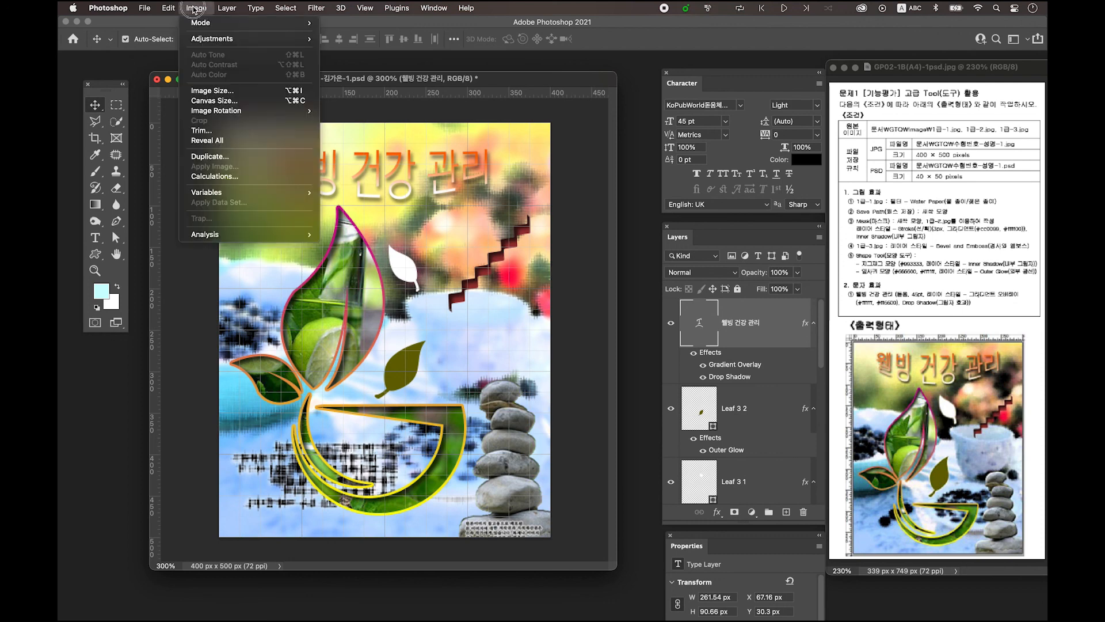
click(213, 90)
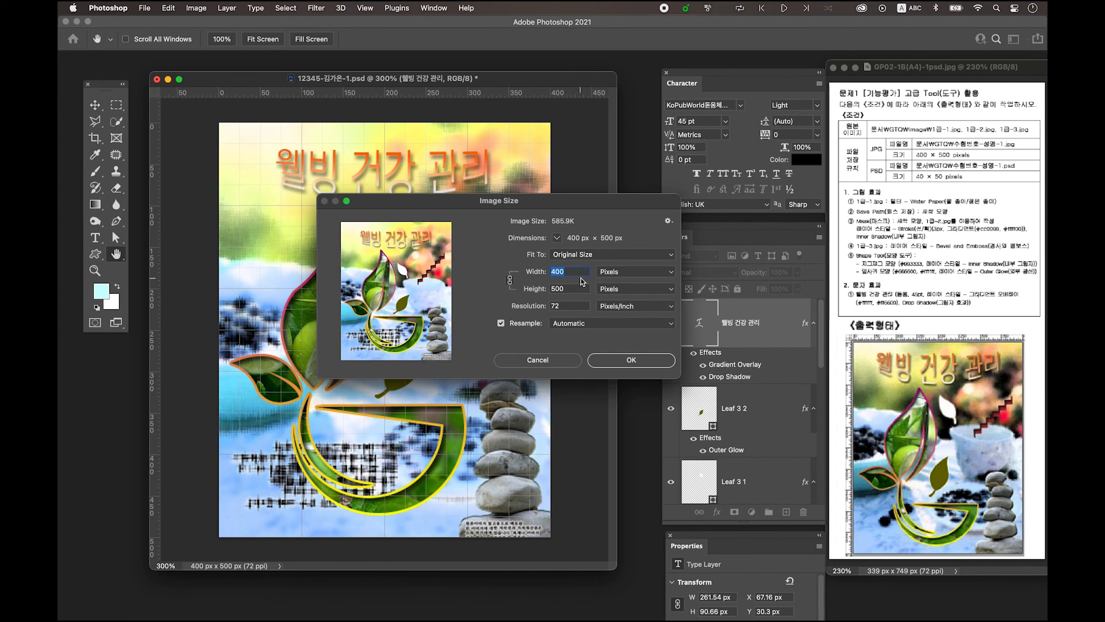
text(40)
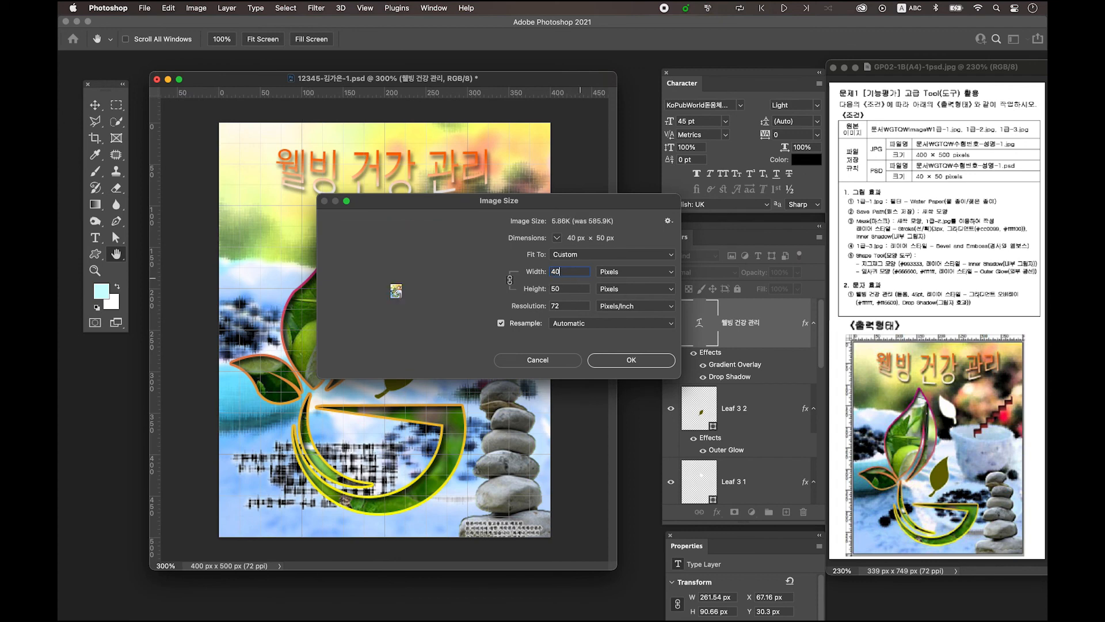
click(622, 361)
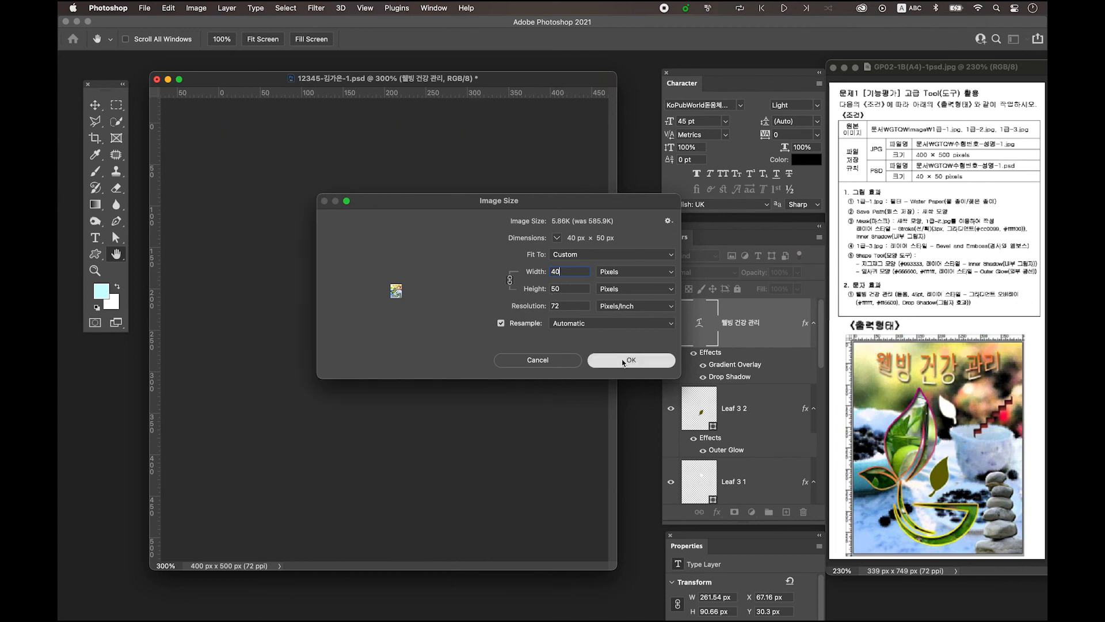
Save the resized image in Photoshop format on this computer
click(152, 11)
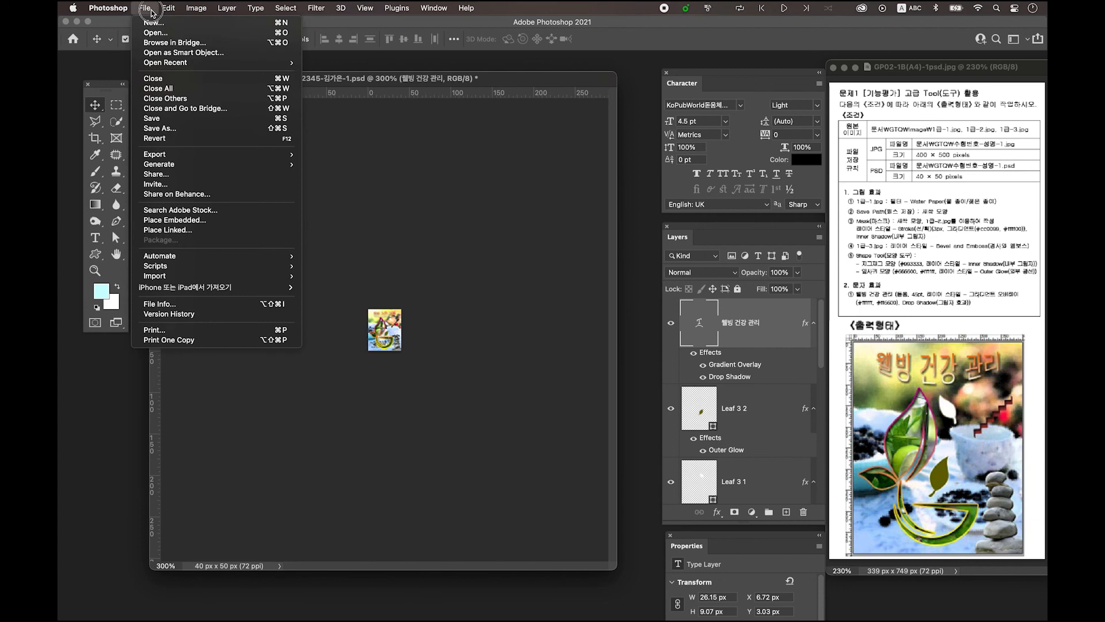
click(197, 126)
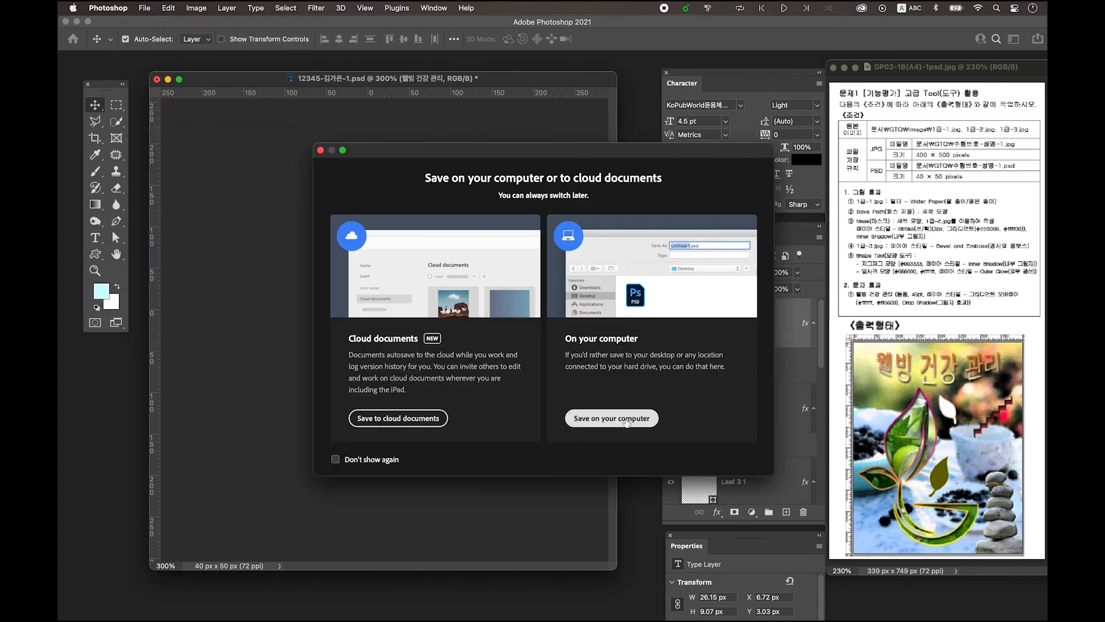
click(626, 419)
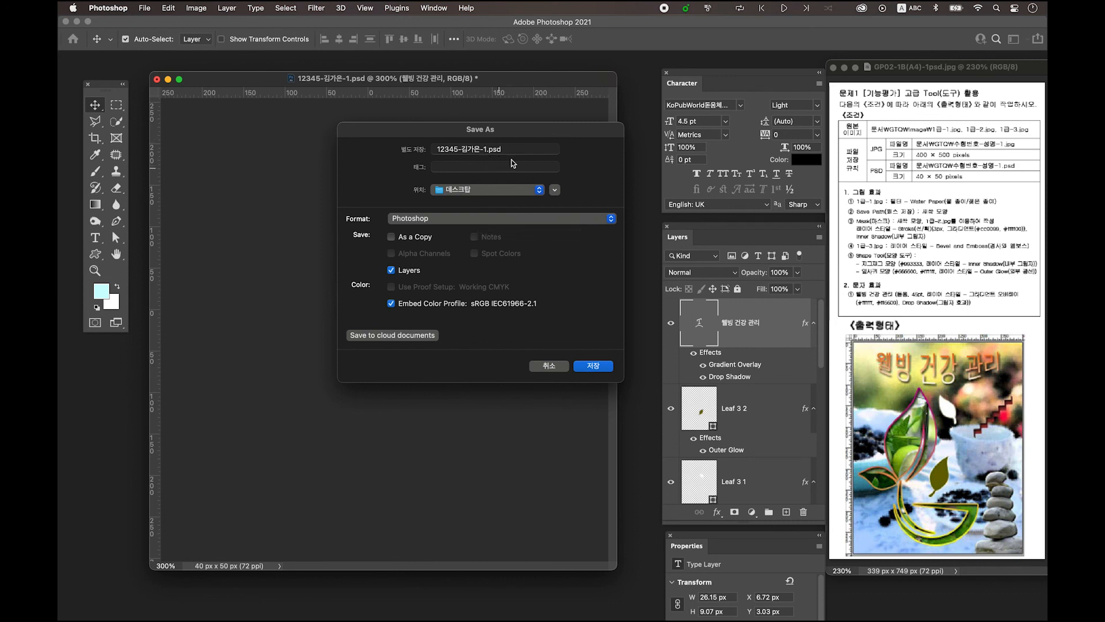
click(594, 367)
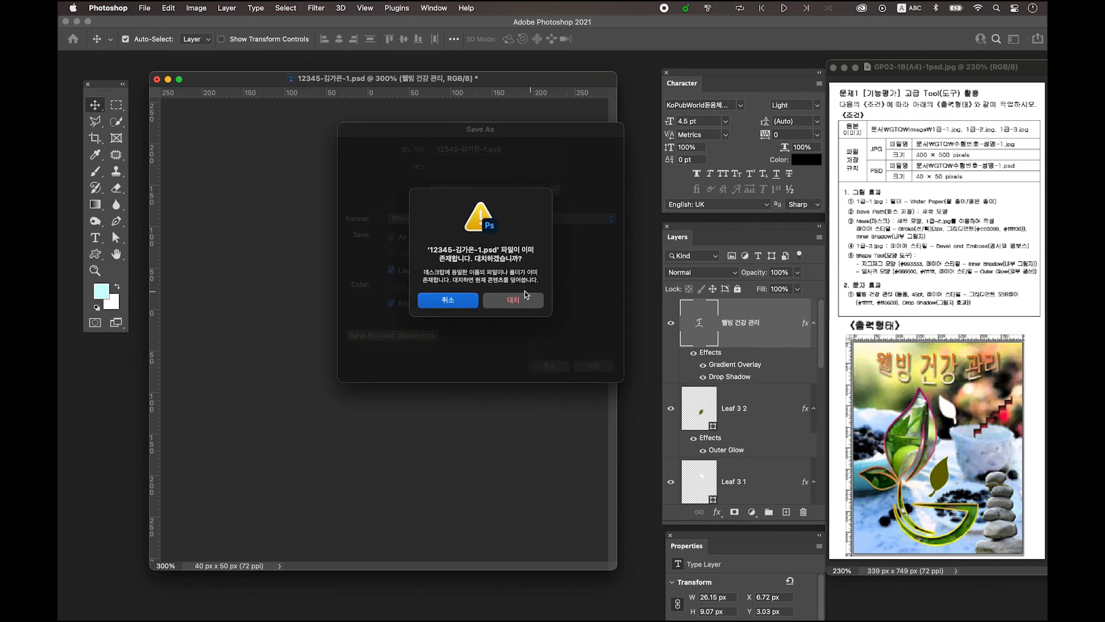